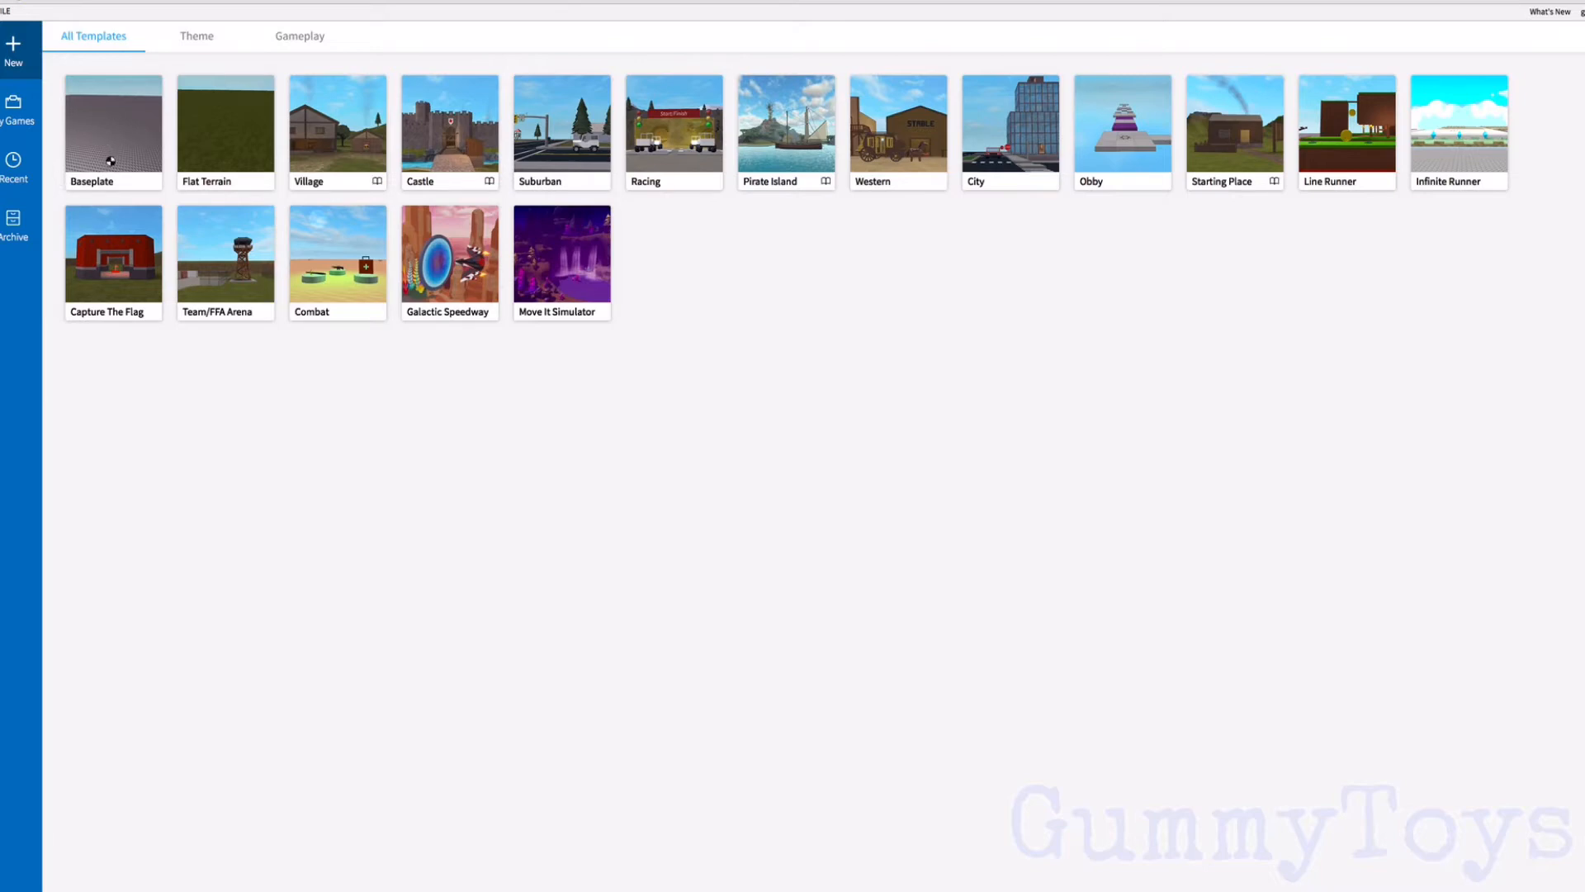
# Step: Create a new place from the Baseplate template
pyautogui.click(120, 160)
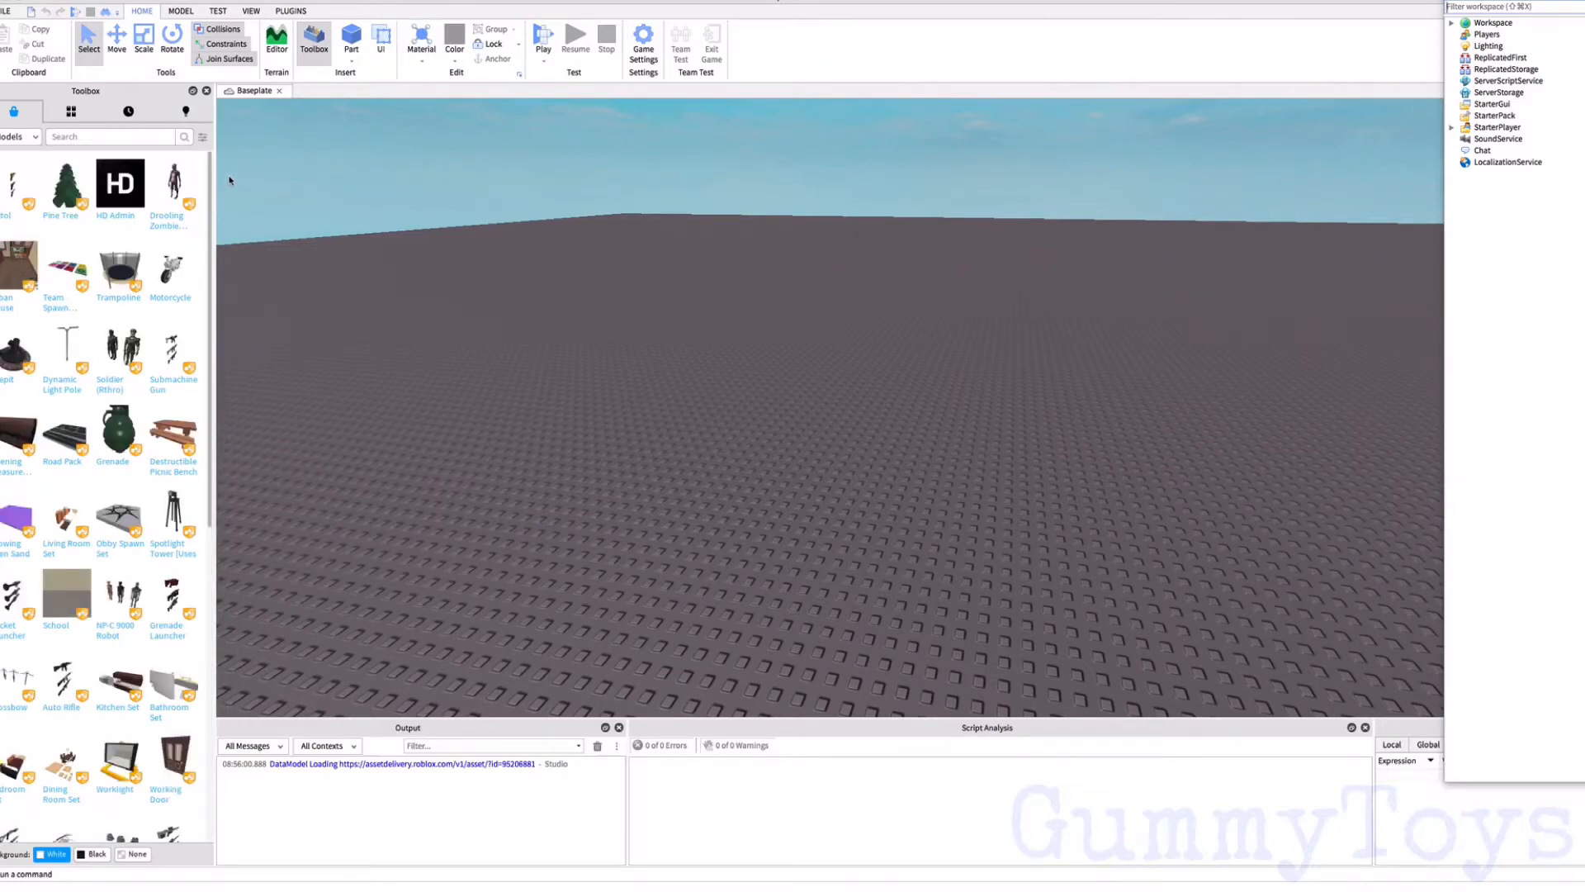
pyautogui.moveTo(630, 460); pyautogui.dragTo(634, 425, button='right')
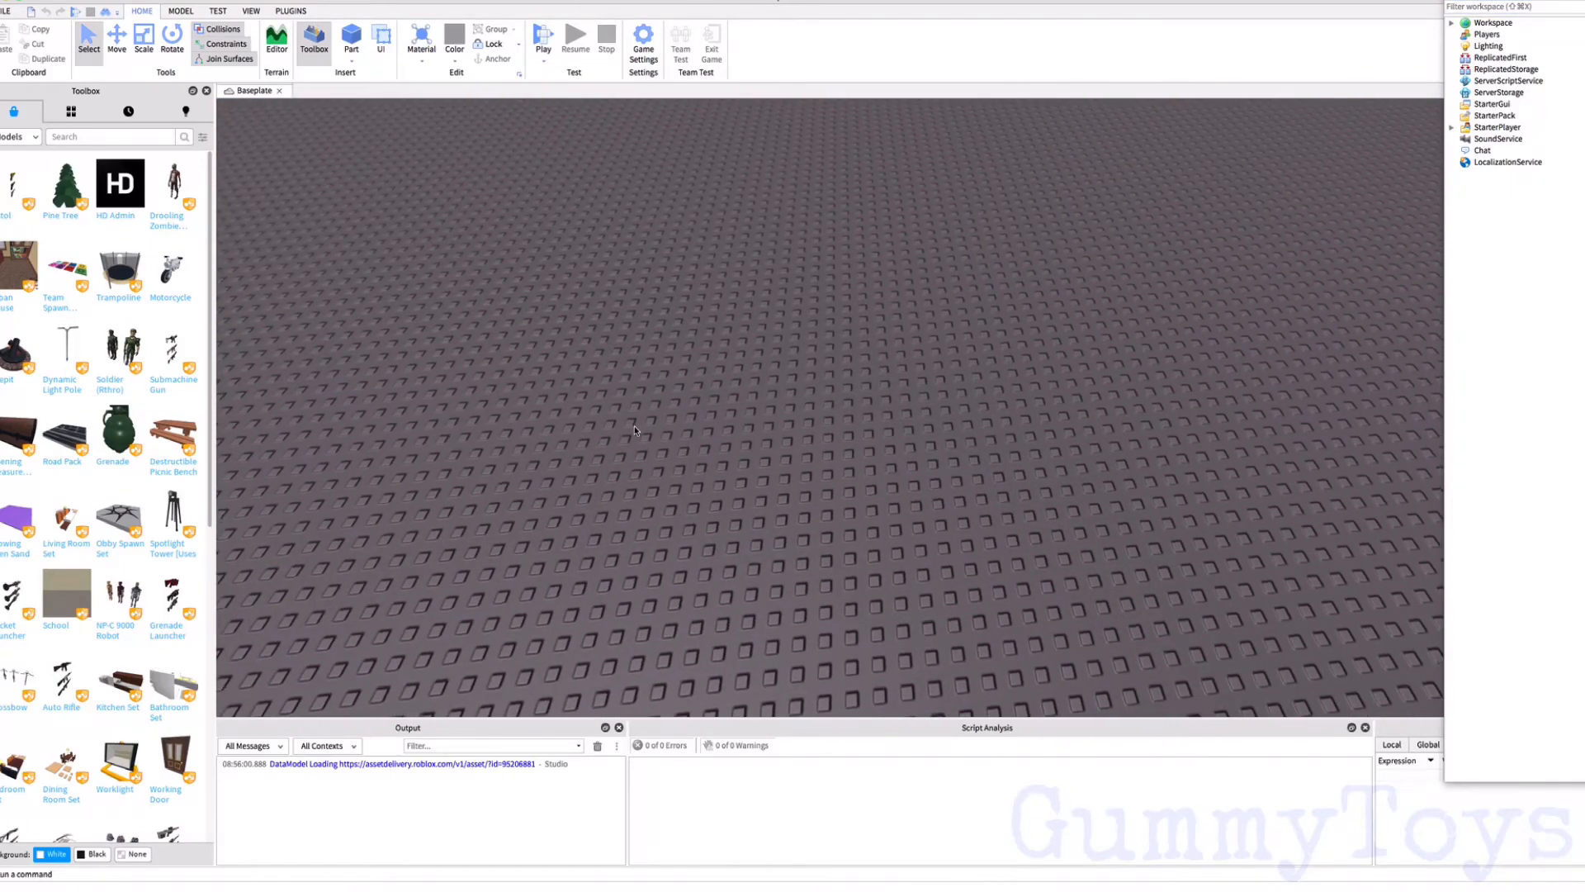
# Step: Search the Toolbox plugins for "load character" and bring up the details of the free Load Character plugin
pyautogui.click(18, 135)
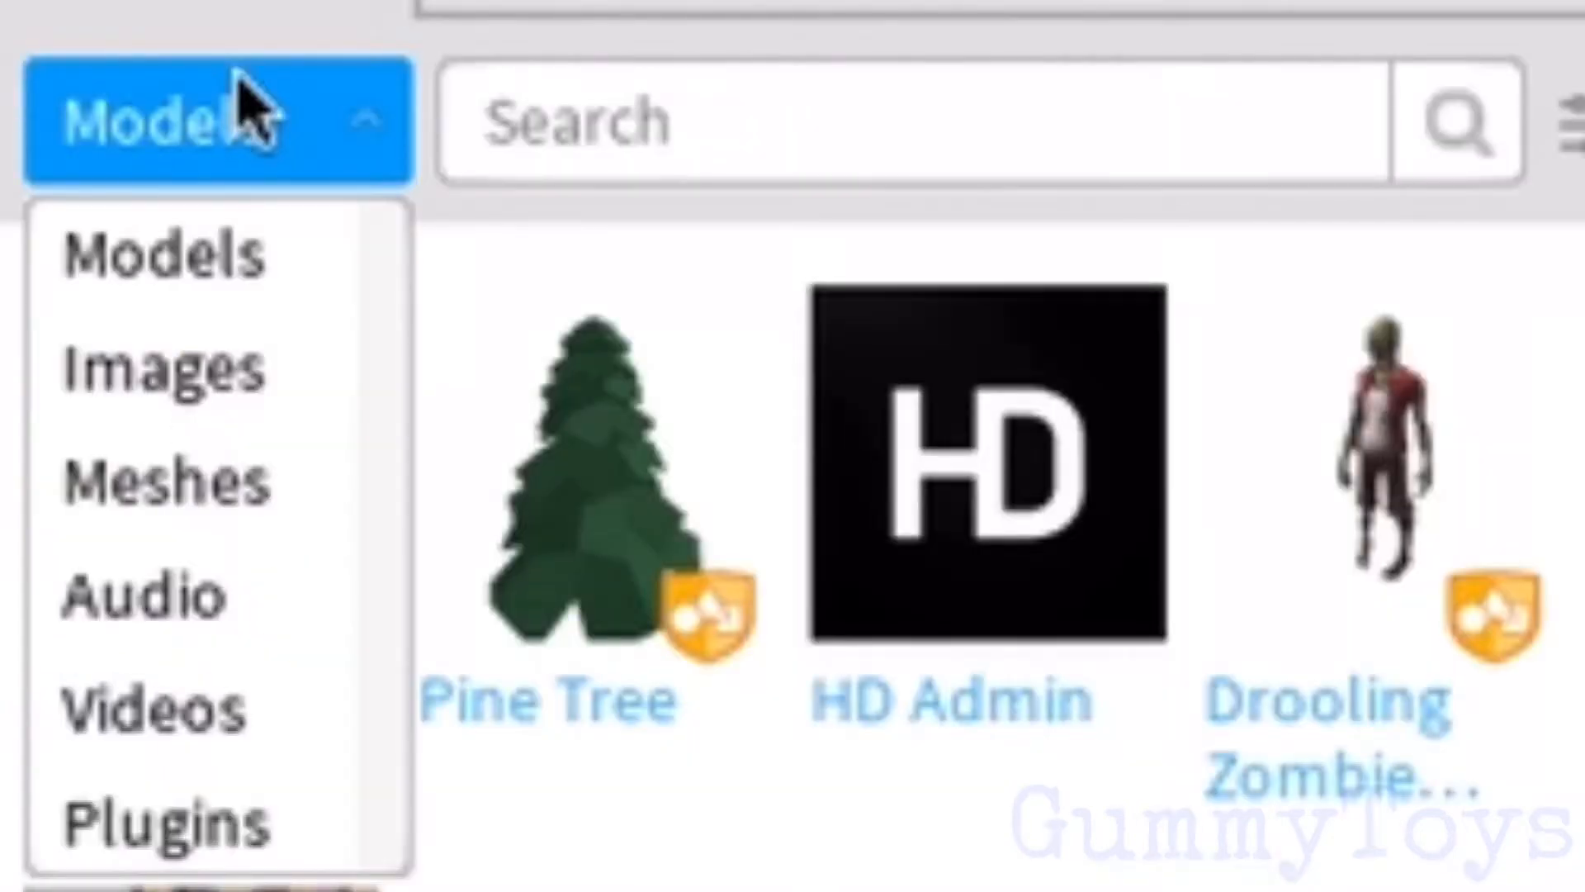
pyautogui.click(170, 826)
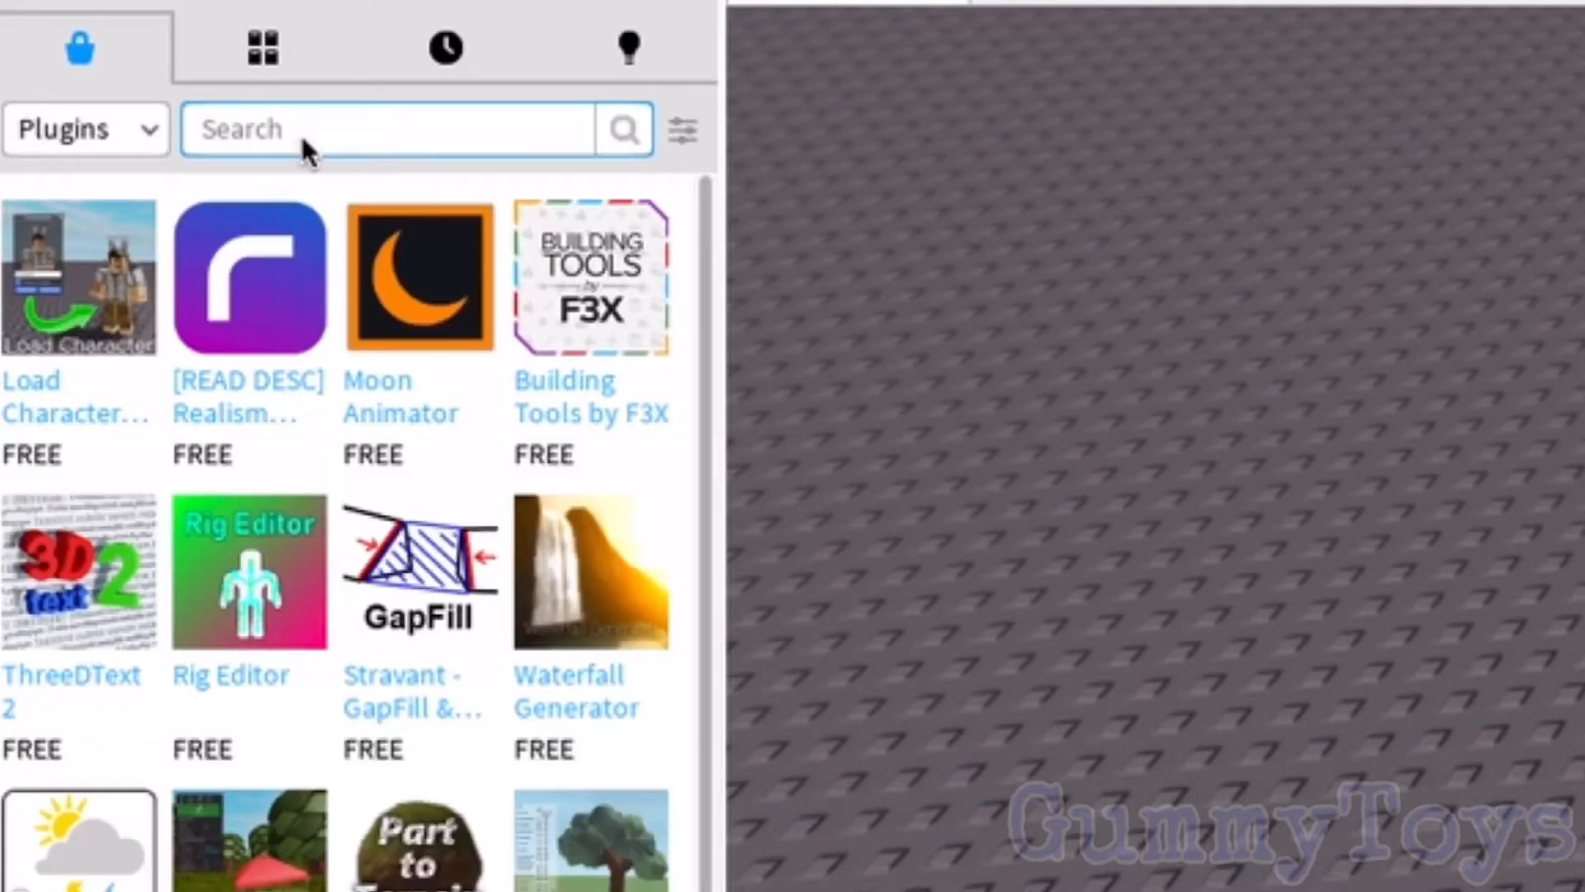
pyautogui.click(756, 122)
pyautogui.write('load ')
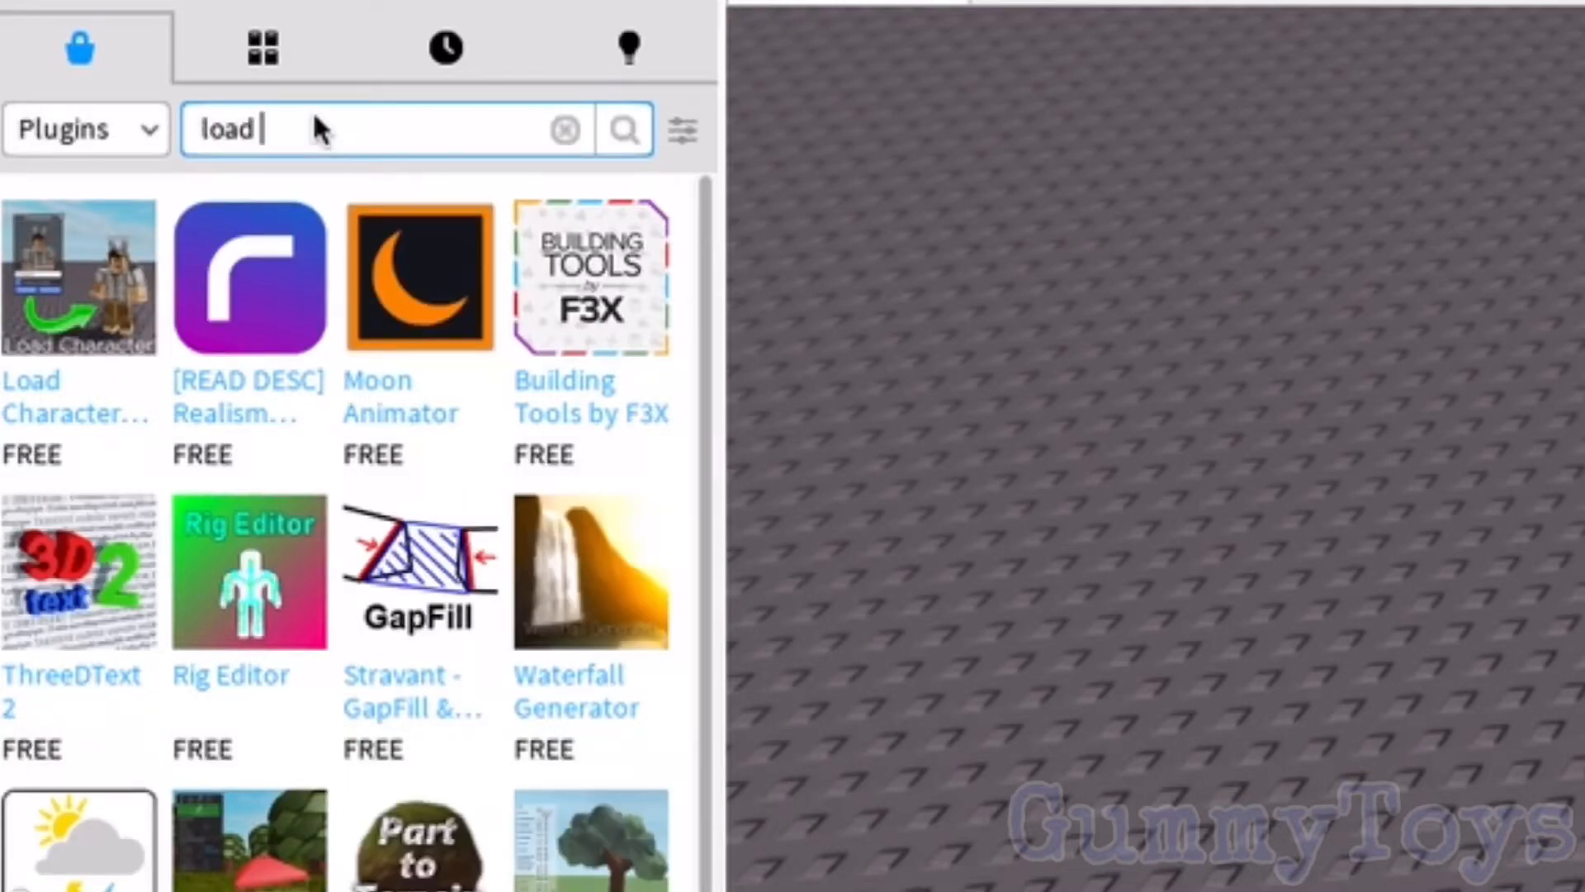
pyautogui.write('character')
pyautogui.press('Return')
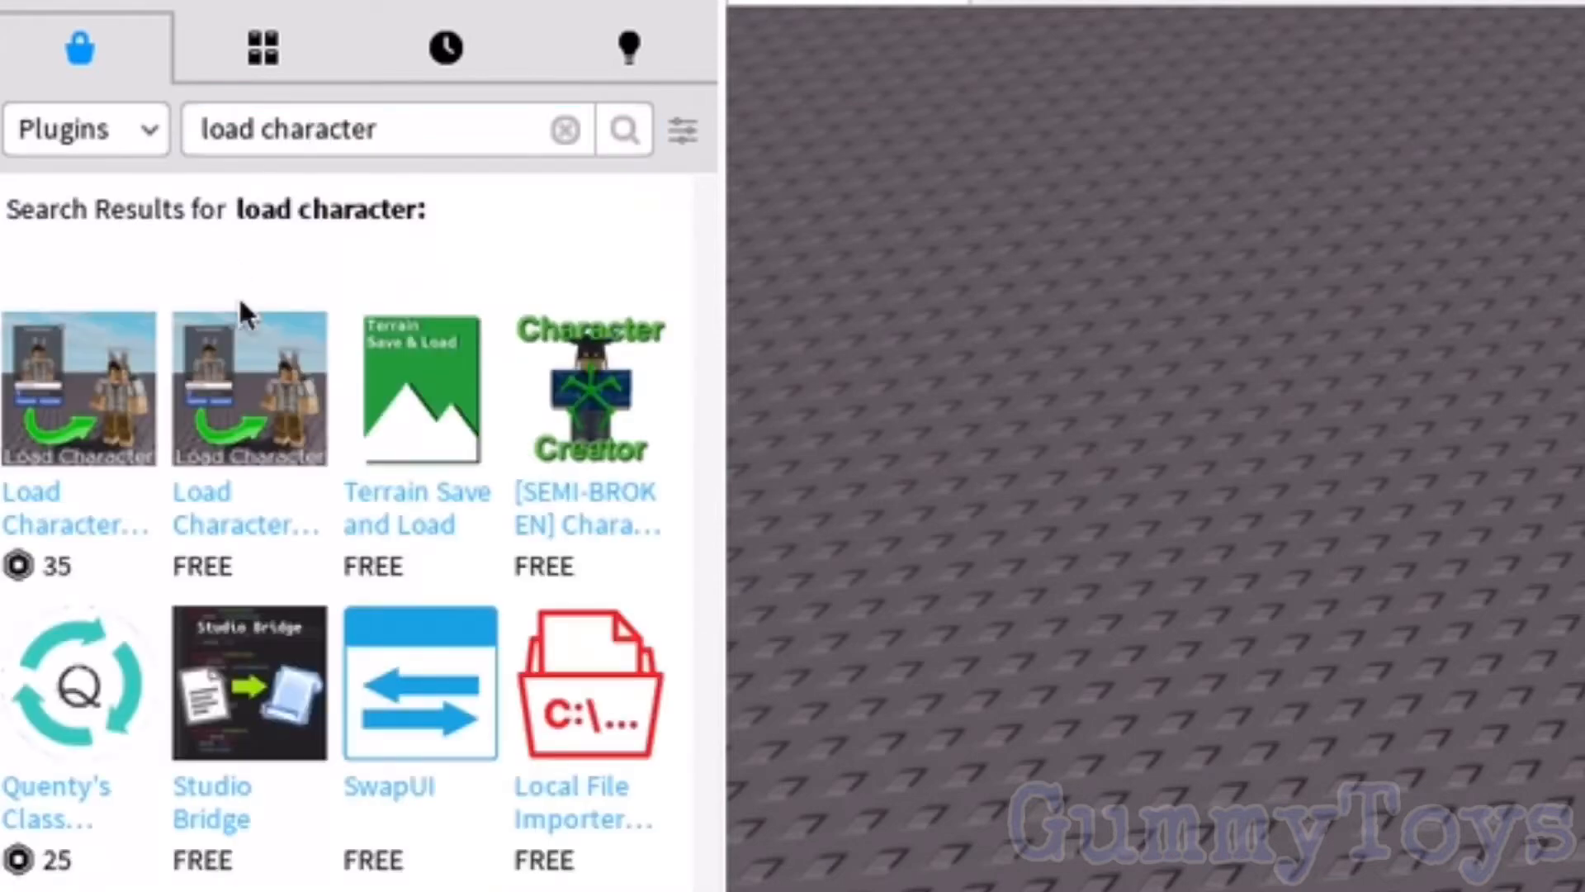
pyautogui.moveTo(232, 388)
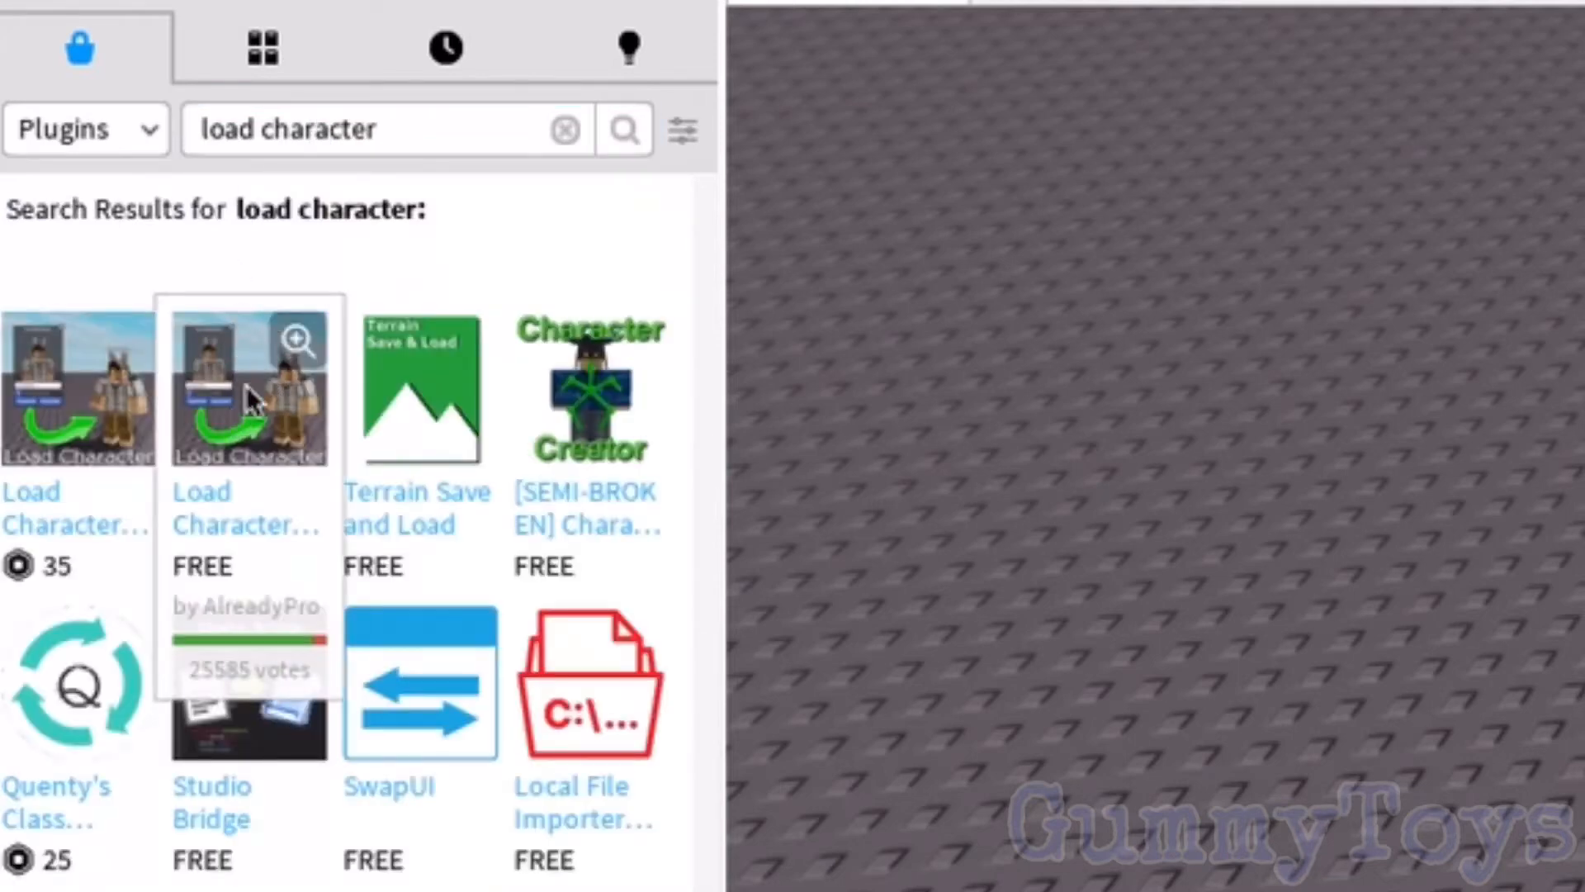
# Step: Clear the plugin search and set the Toolbox category back to Models
pyautogui.click(567, 130)
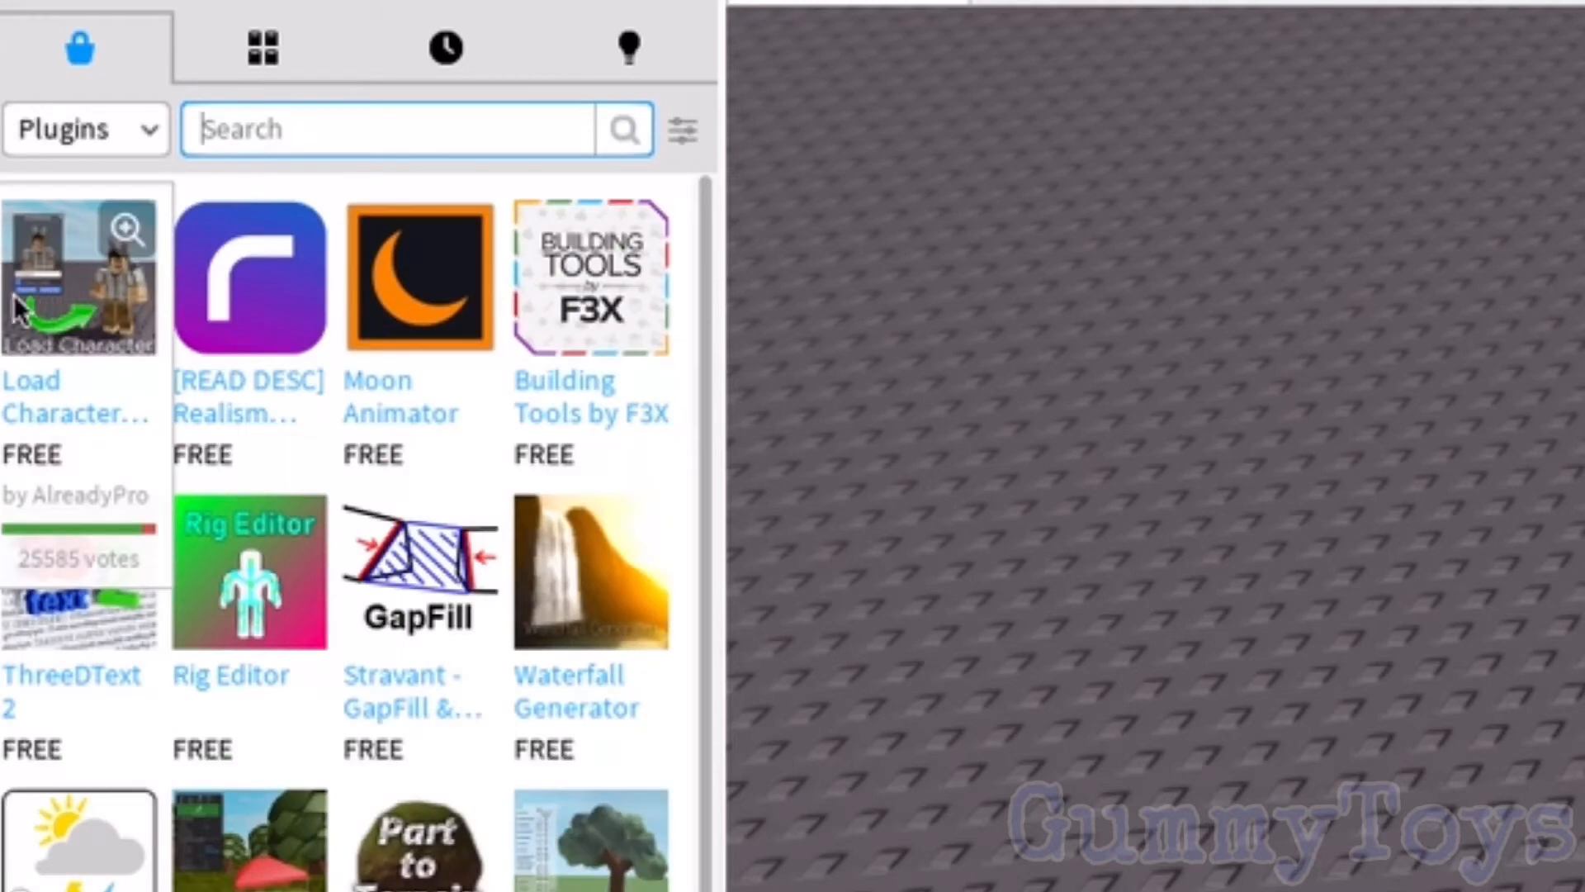
pyautogui.click(66, 132)
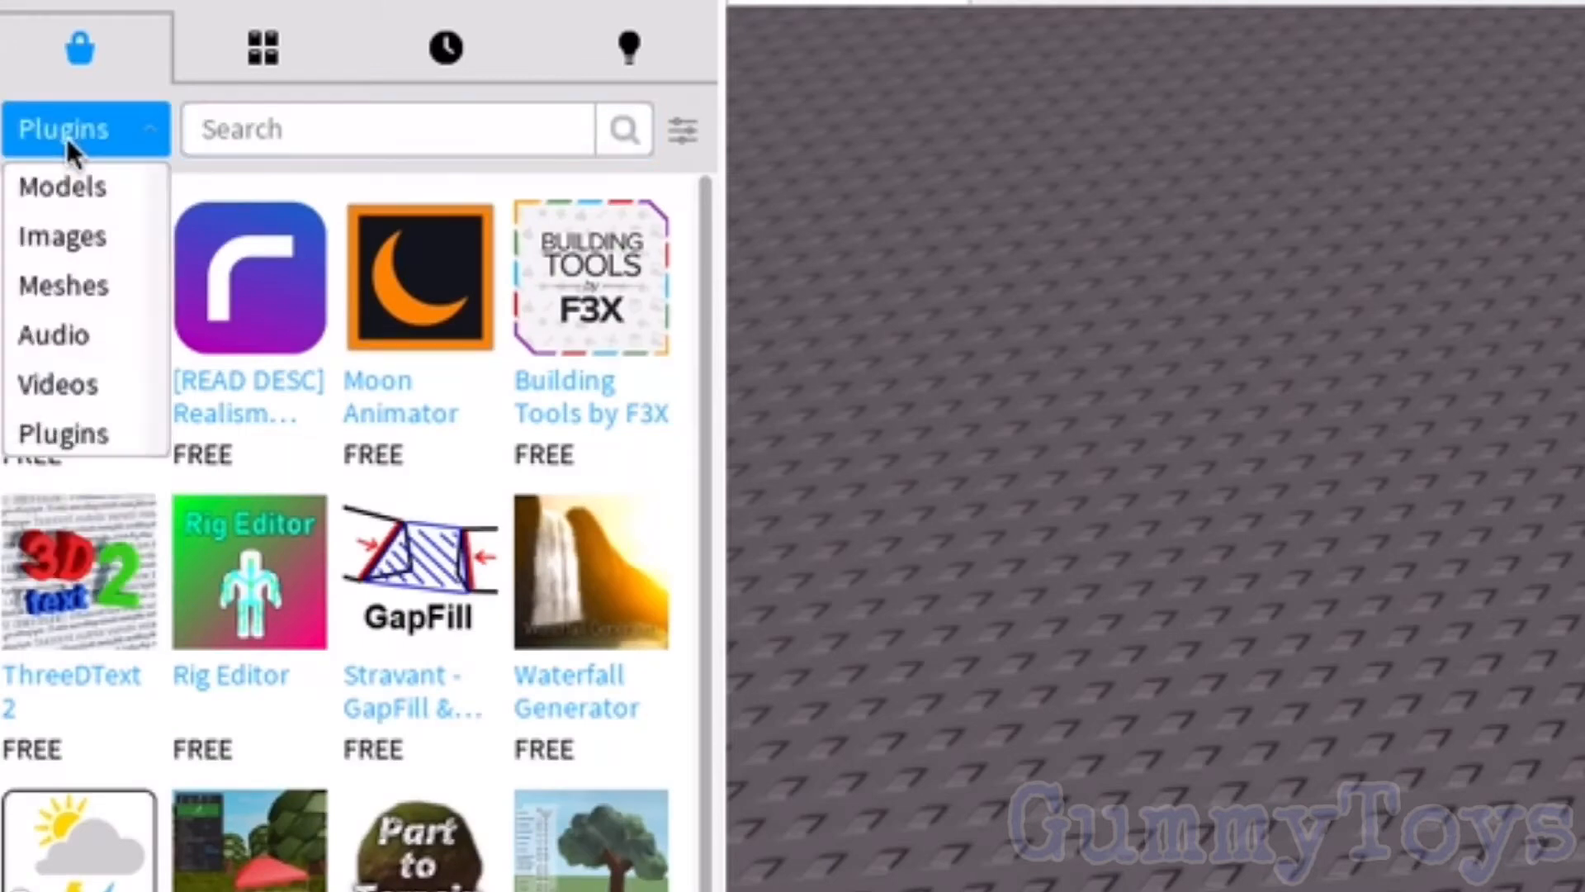
pyautogui.click(66, 183)
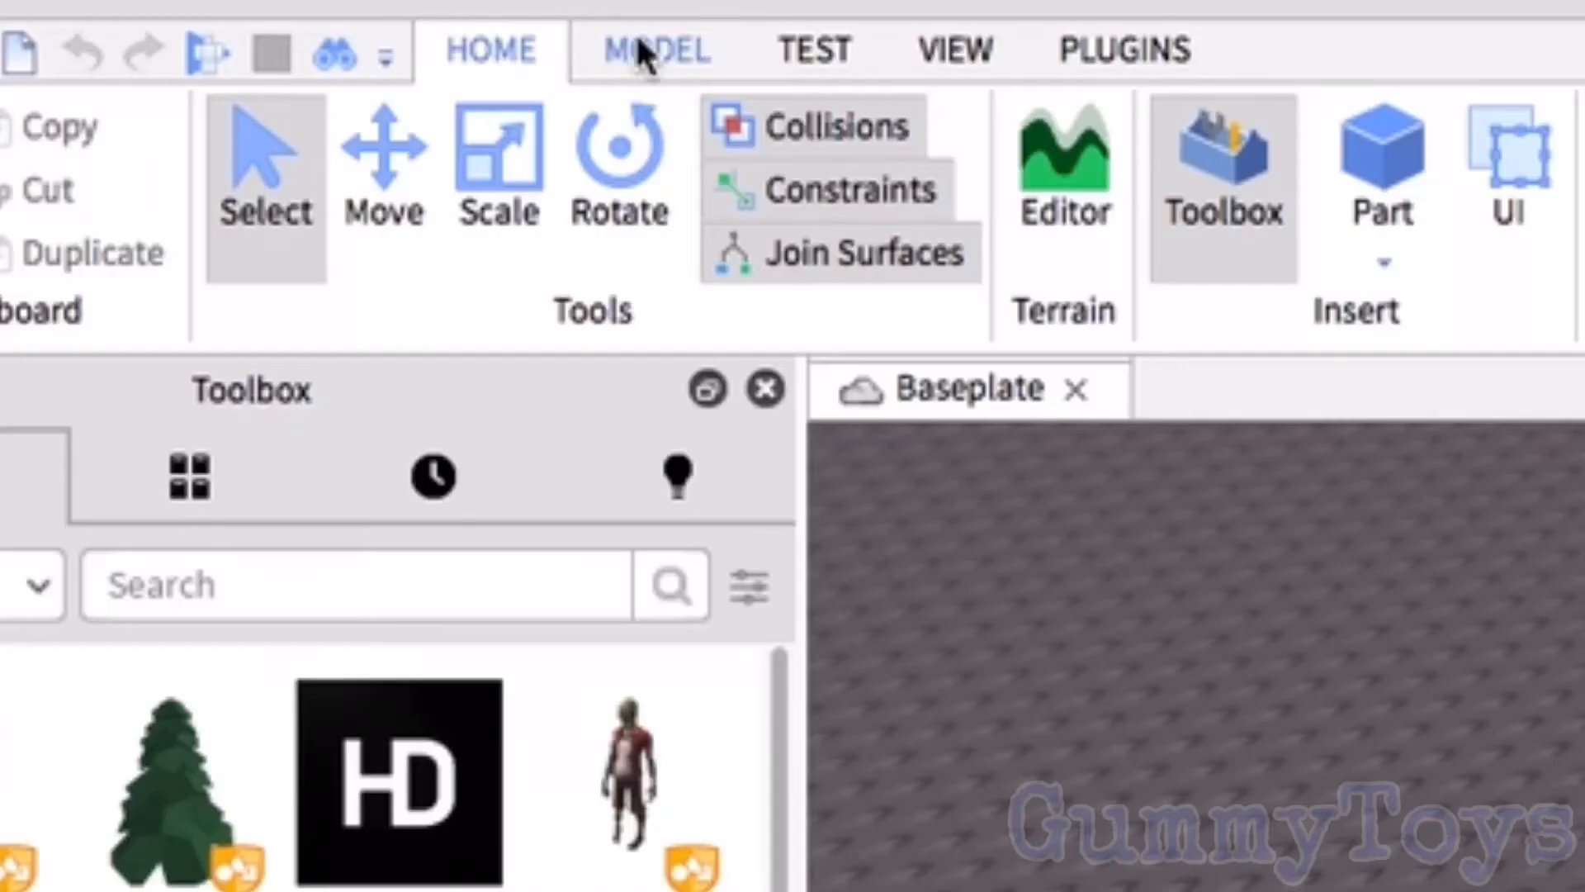
# Step: Load an avatar as an R6 character with Load Character Pro, marking Spawn at Origin and entering the avatar's username
pyautogui.click(1132, 46)
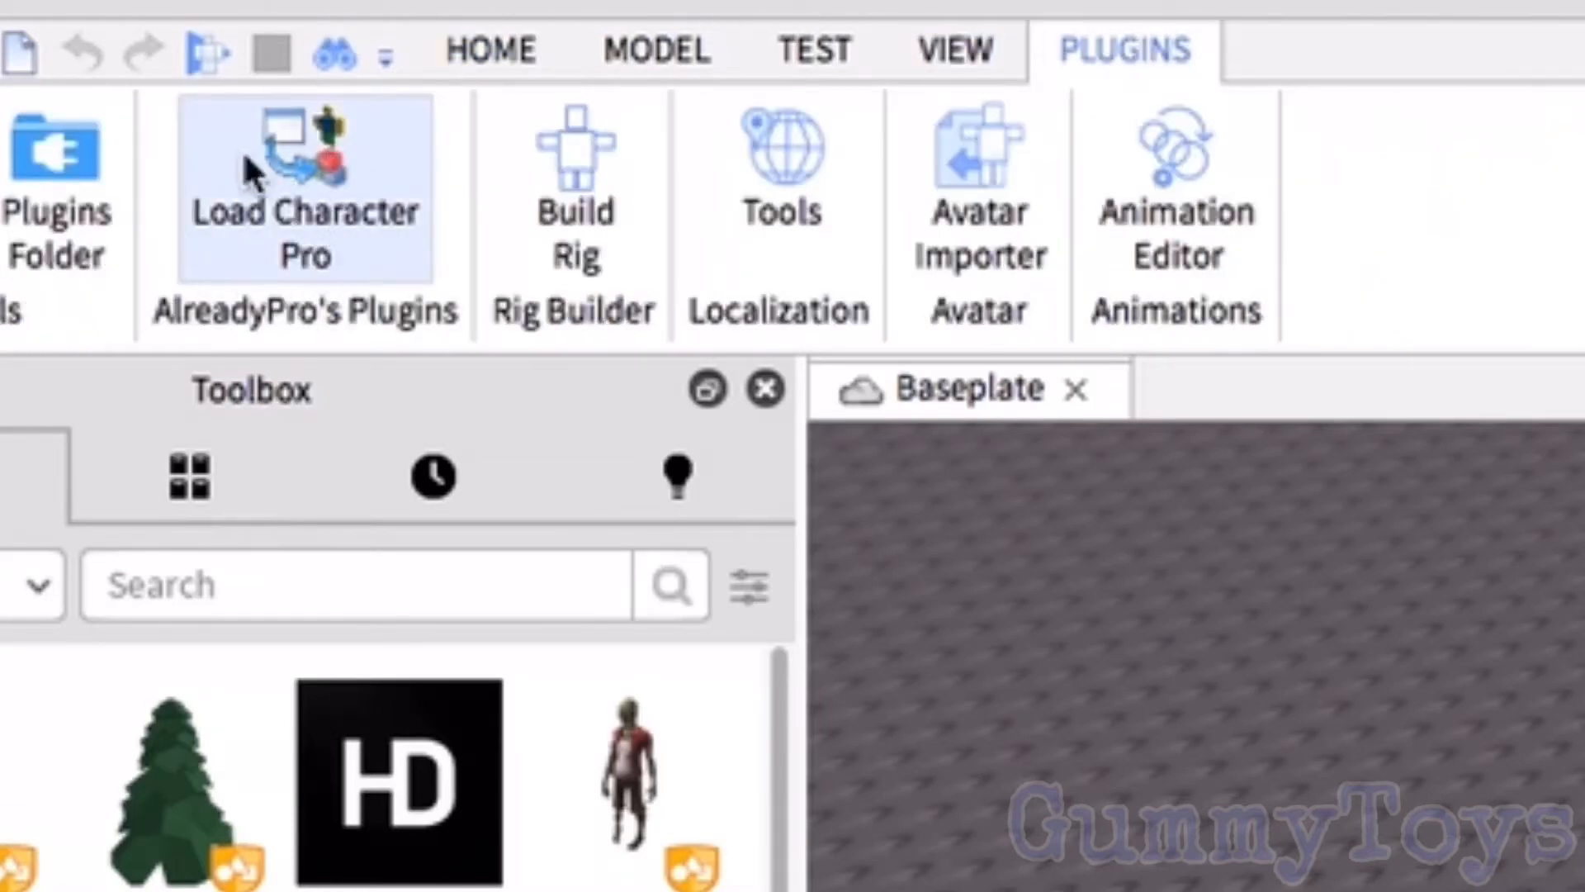
pyautogui.click(284, 175)
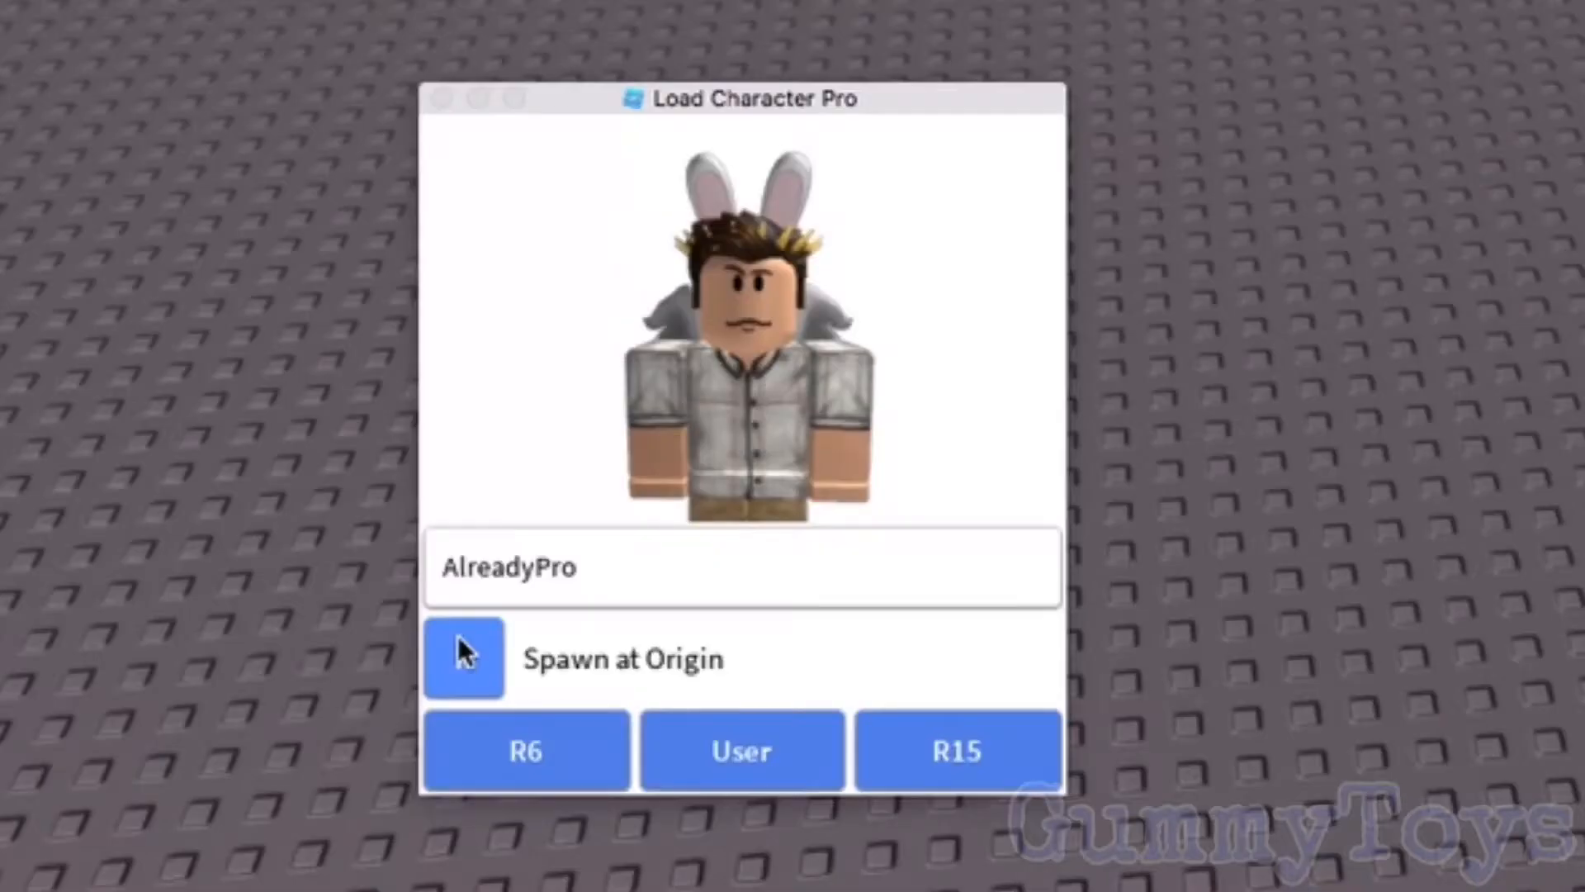
pyautogui.click(652, 376)
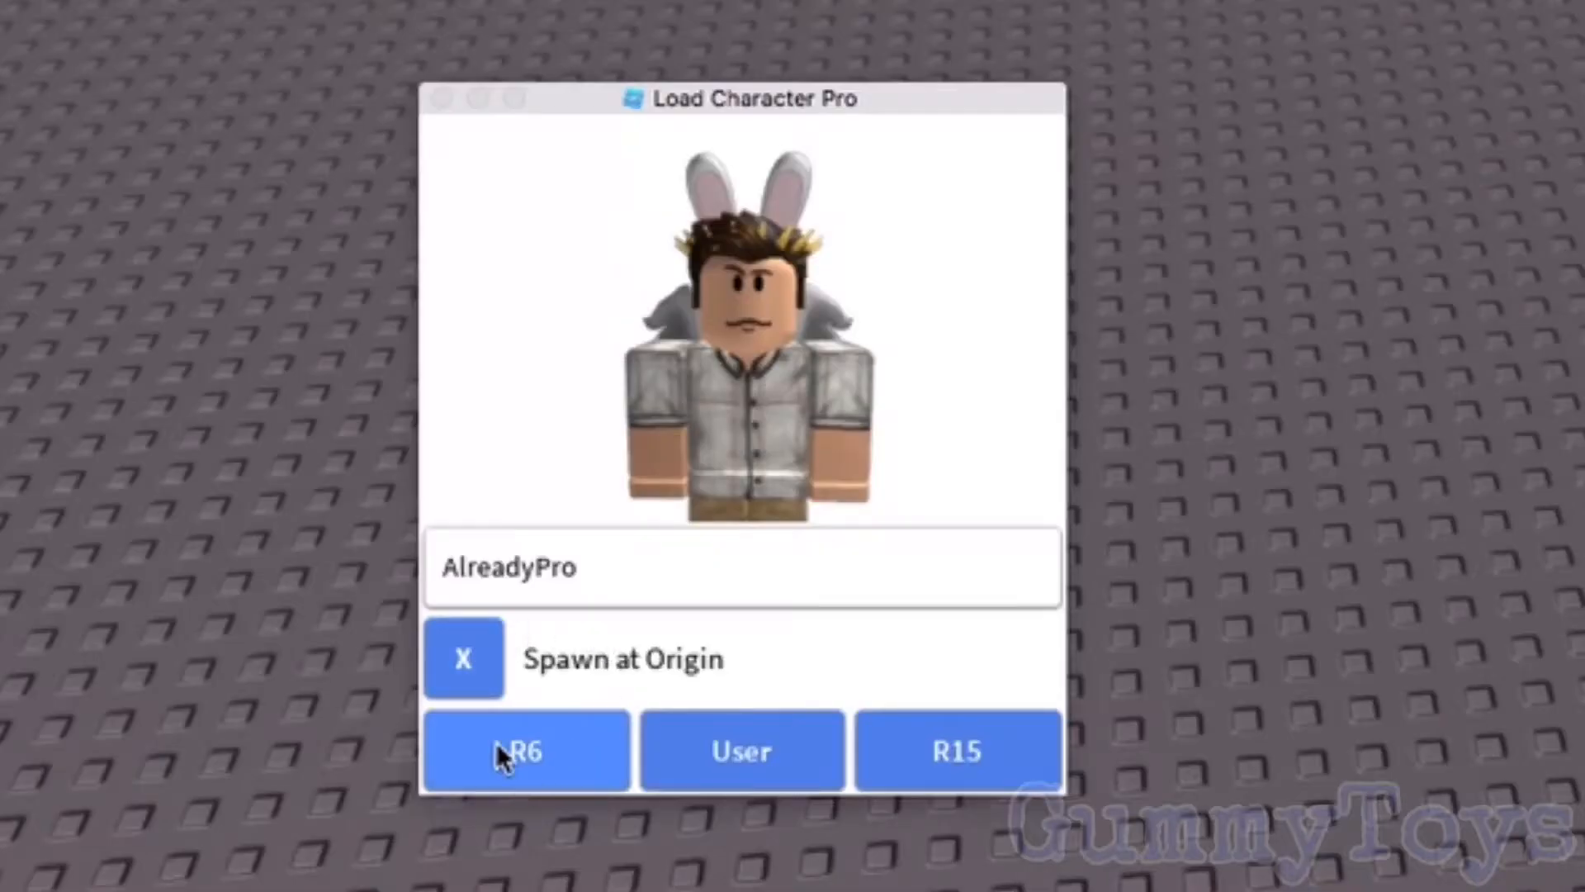
pyautogui.doubleClick(630, 570)
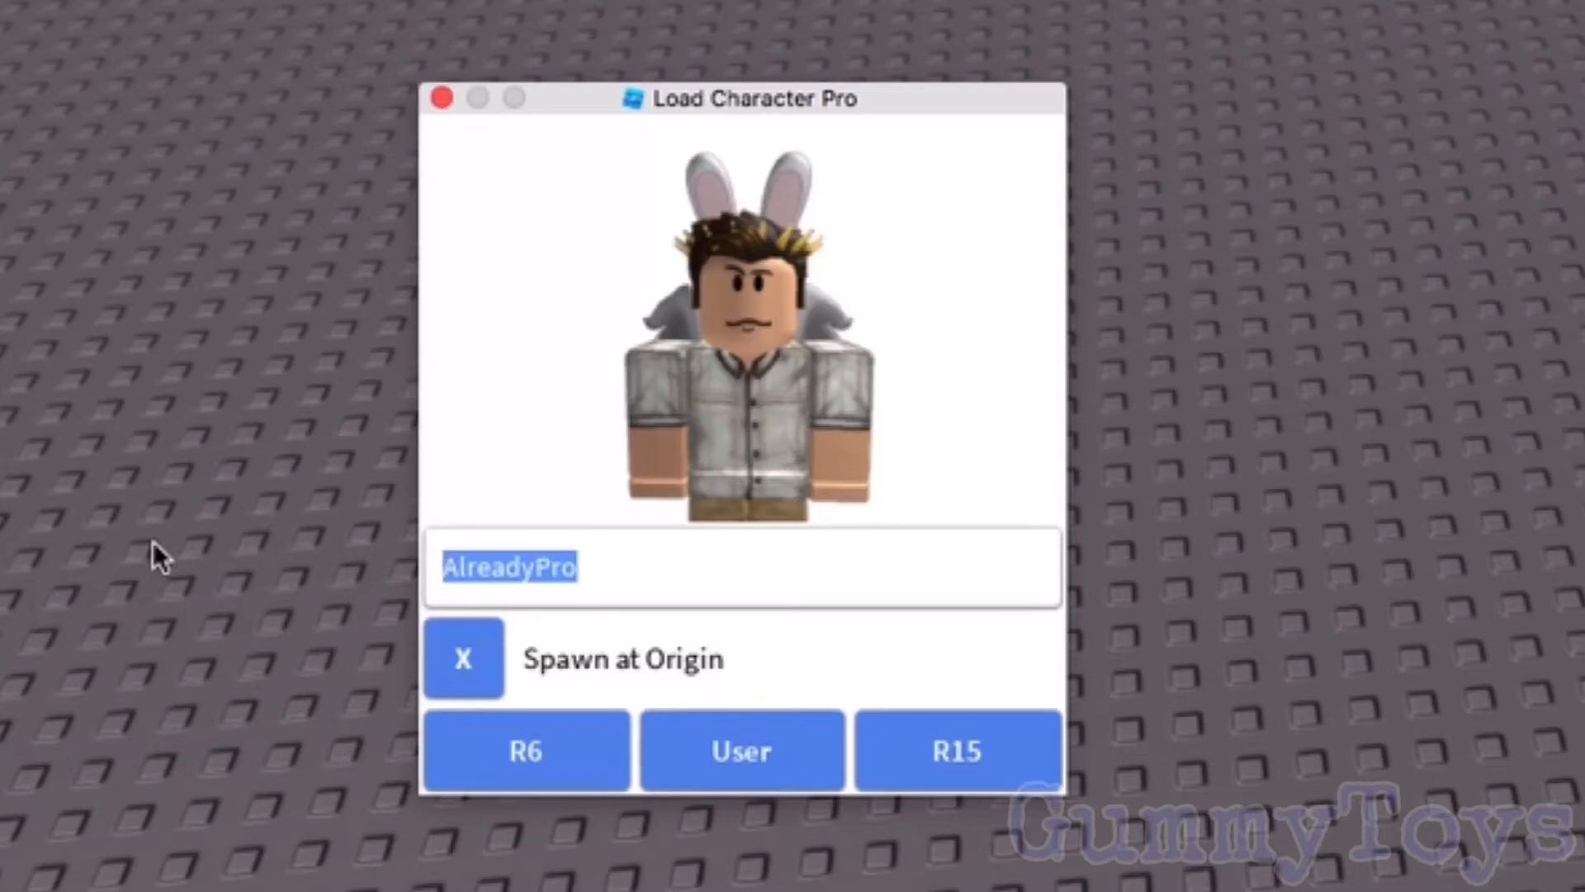
pyautogui.write('illiani7')
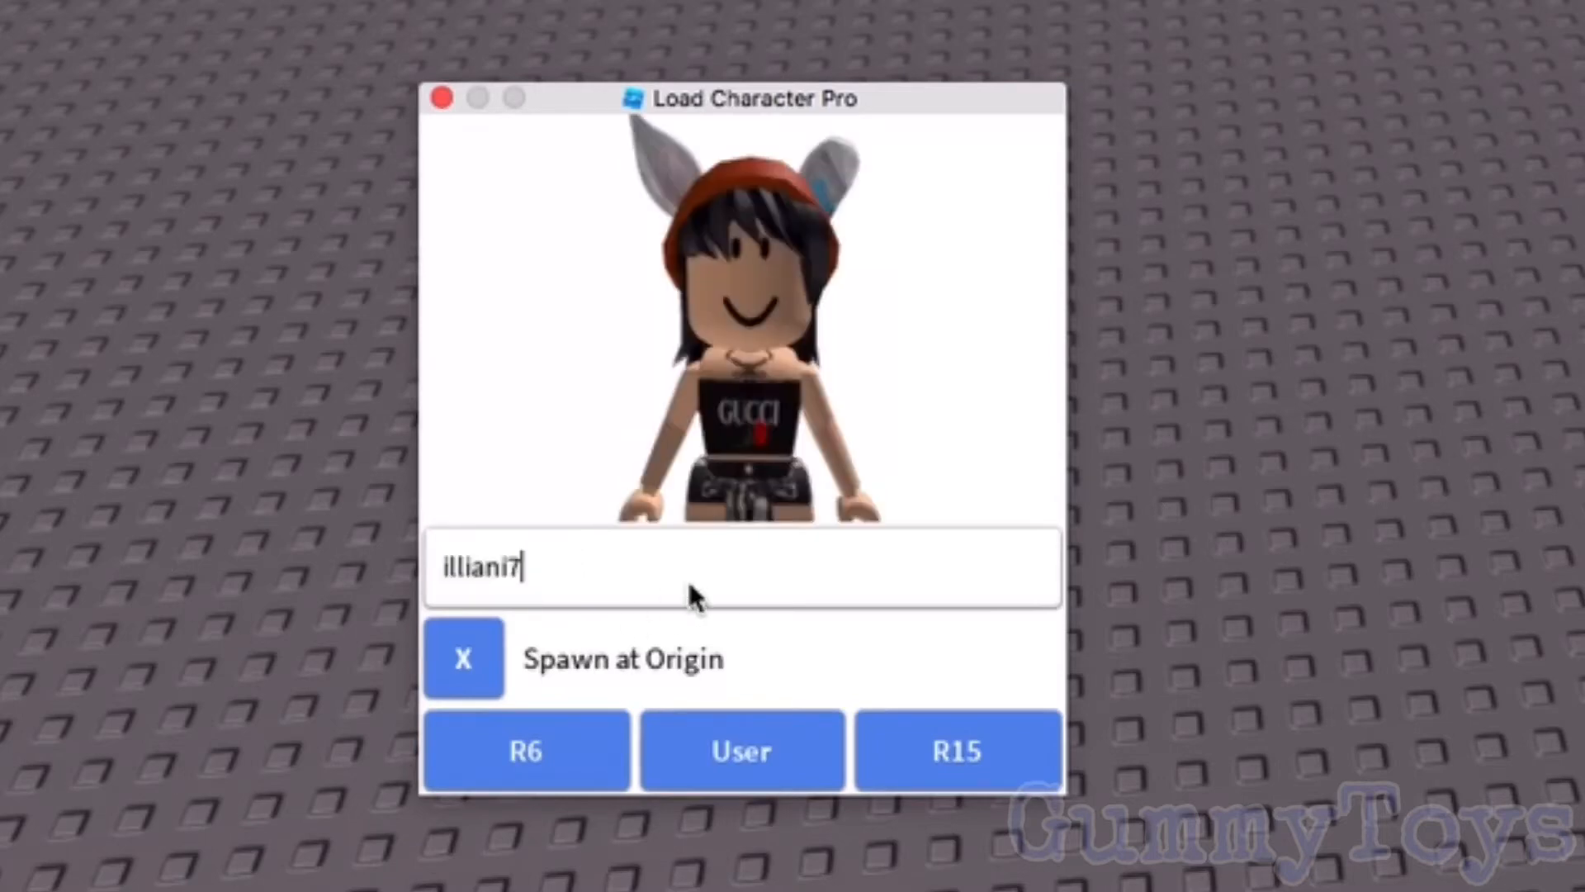
pyautogui.click(506, 758)
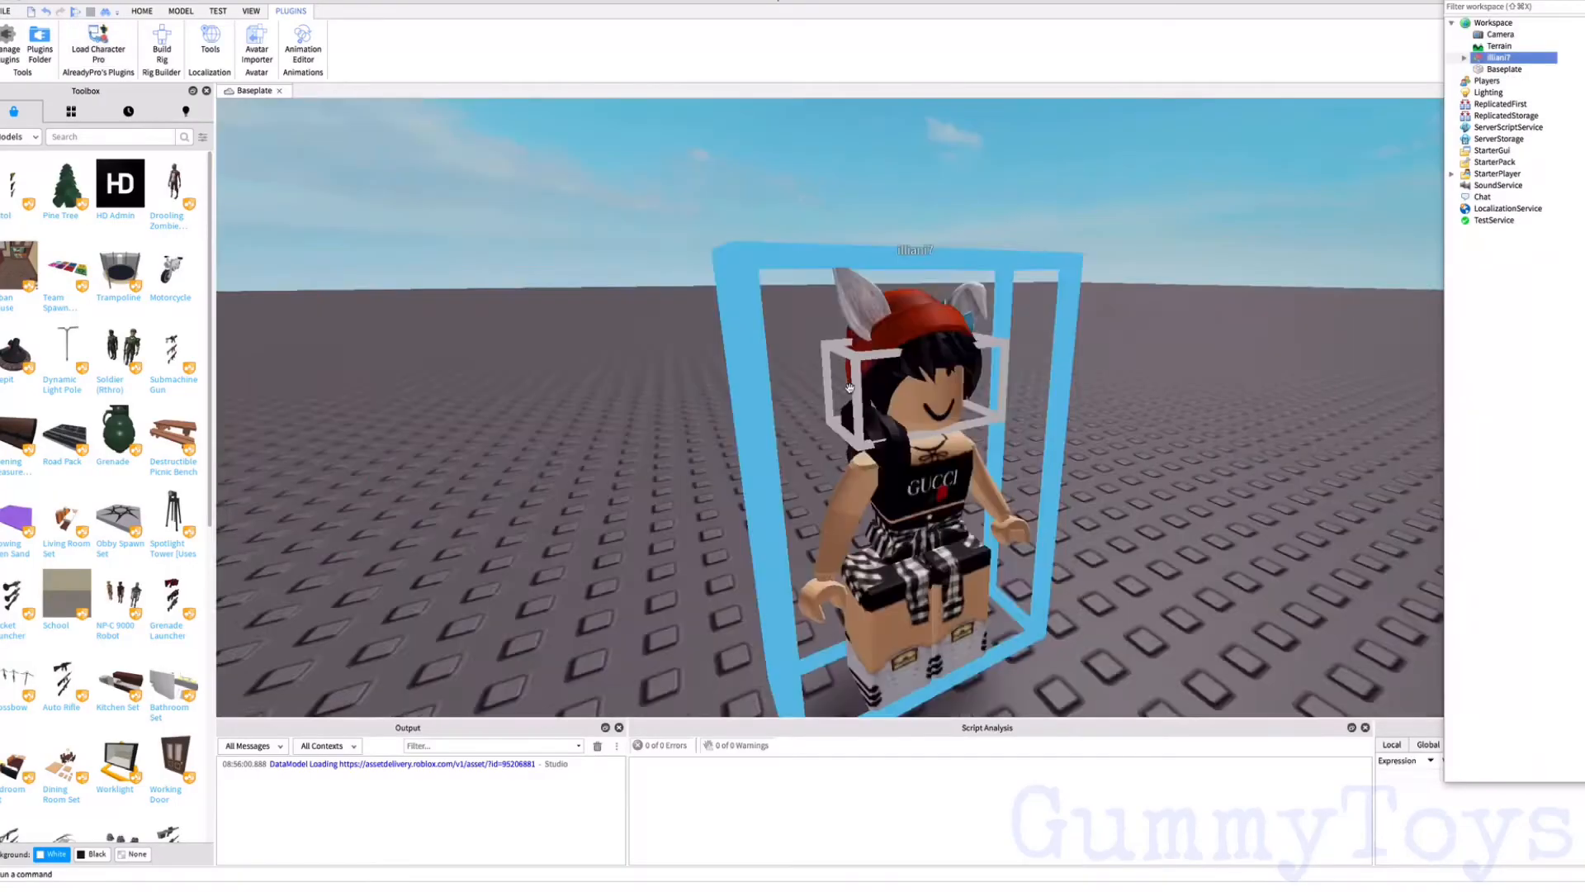
# Step: Examine the loaded character in the viewport from different distances and angles
pyautogui.scroll(-8, 850, 388)
pyautogui.scroll(5, 849, 388)
pyautogui.scroll(-3, 849, 388)
pyautogui.moveTo(850, 388); pyautogui.dragTo(850, 388, button='right')
pyautogui.scroll(3, 850, 388)
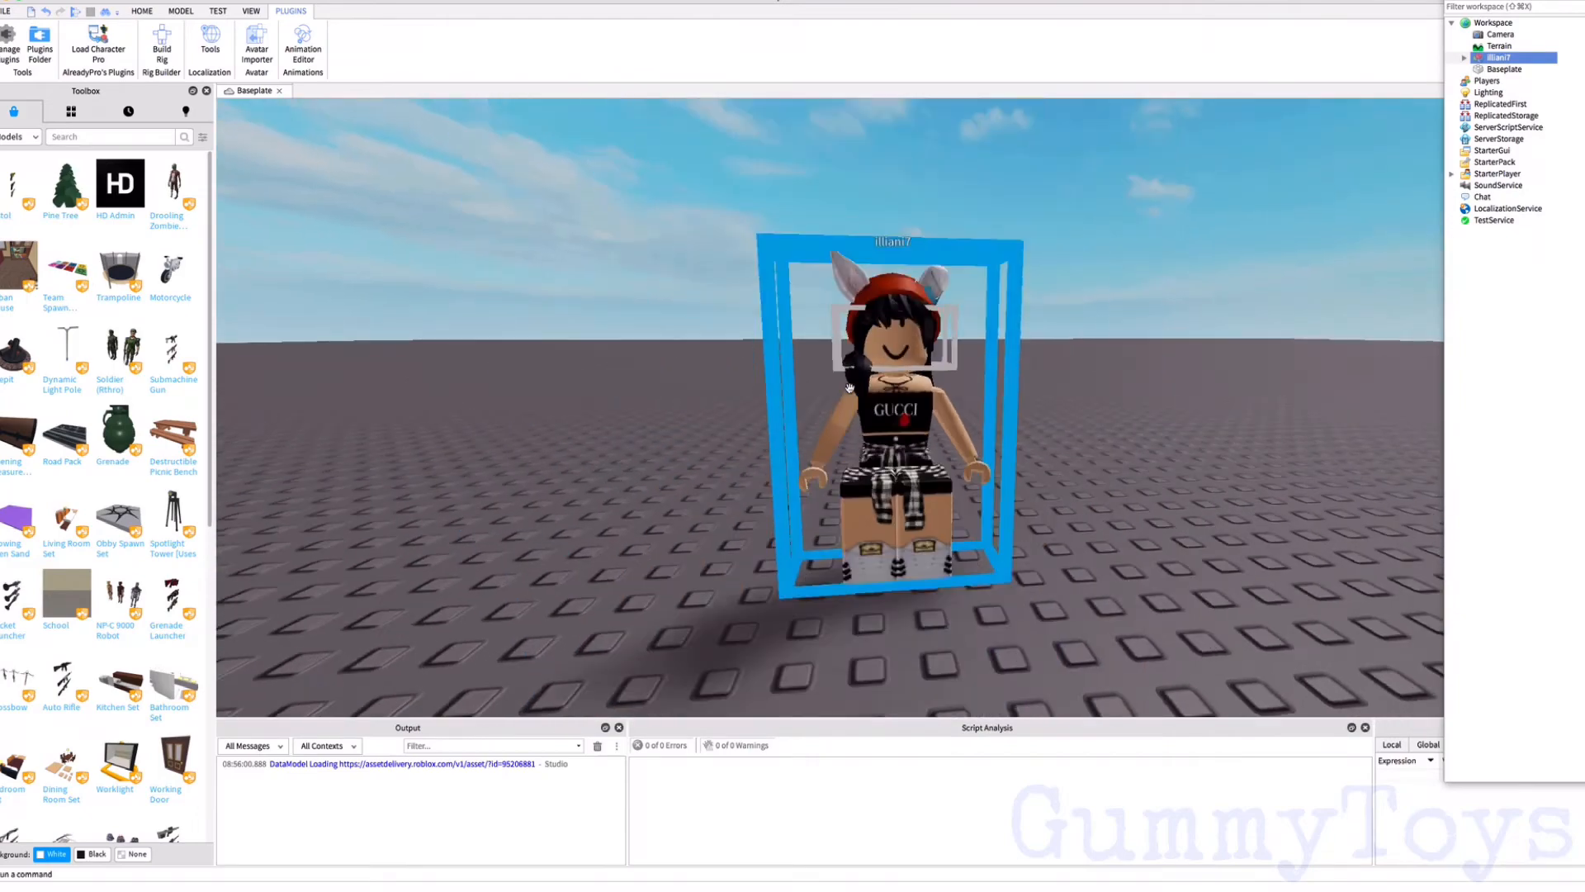
pyautogui.scroll(-2, 850, 388)
pyautogui.scroll(5, 849, 388)
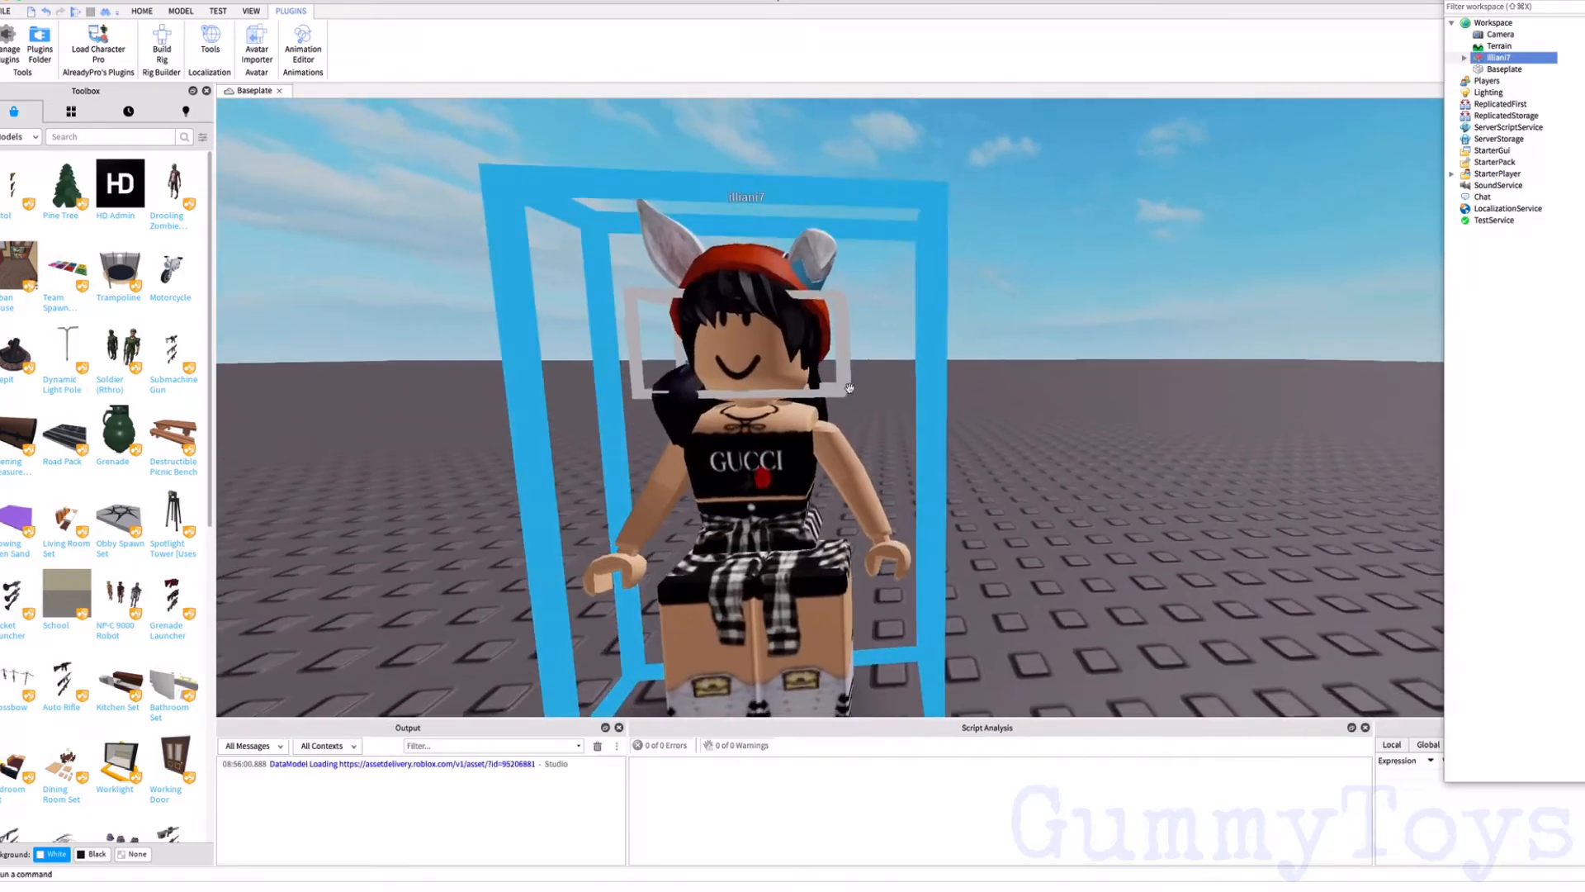
pyautogui.scroll(-4, 850, 388)
pyautogui.scroll(3, 850, 388)
pyautogui.scroll(-3, 849, 388)
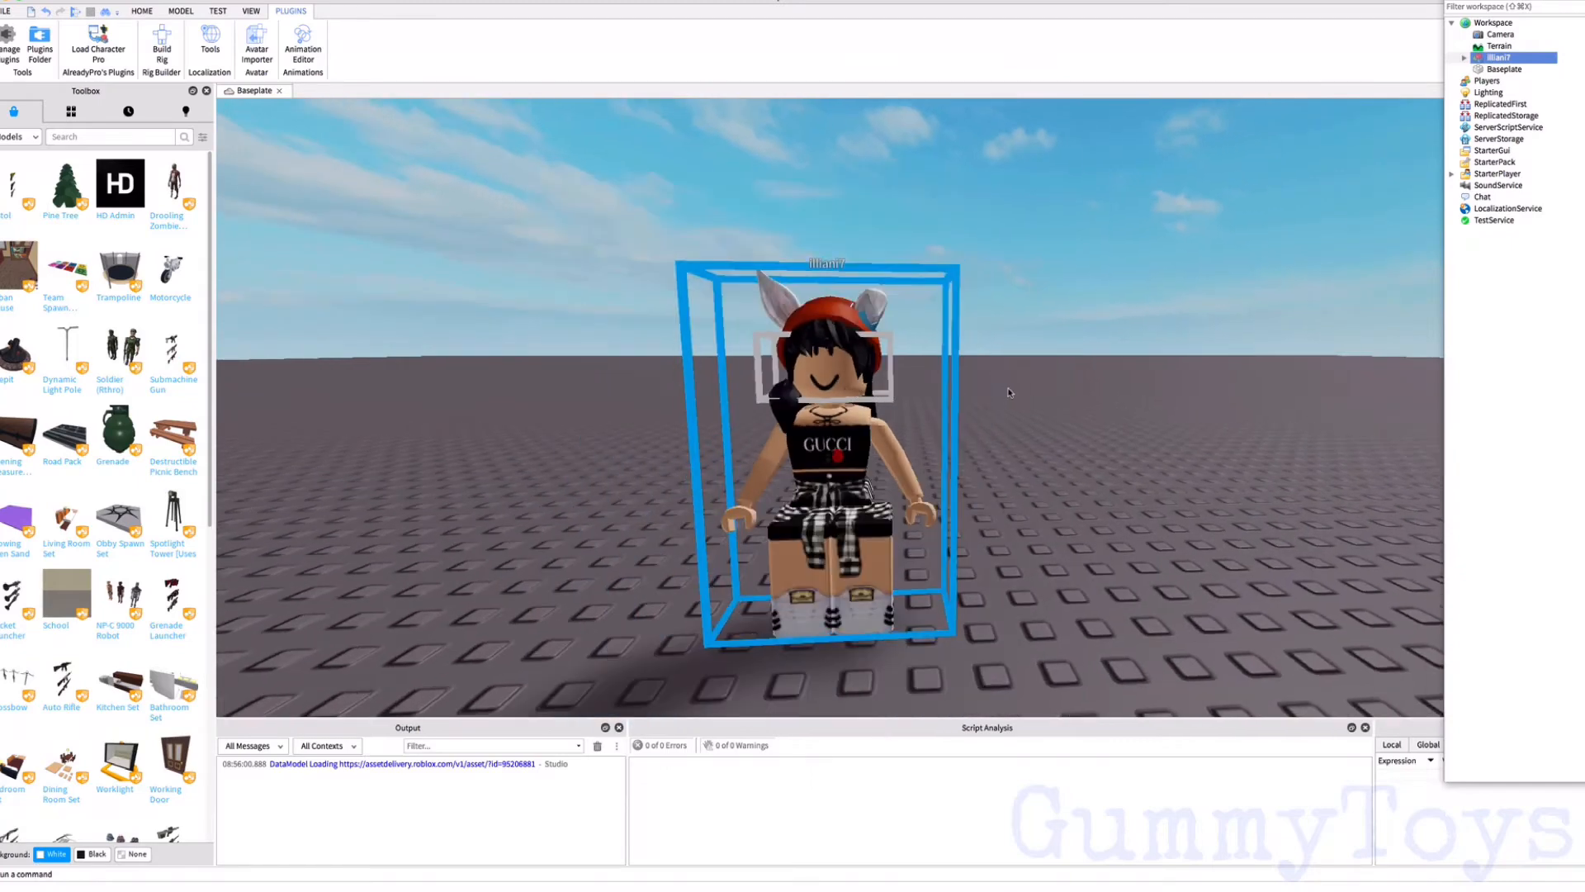
# Step: Export the selected character model to the Desktop as girlGFX
pyautogui.rightClick(1506, 59)
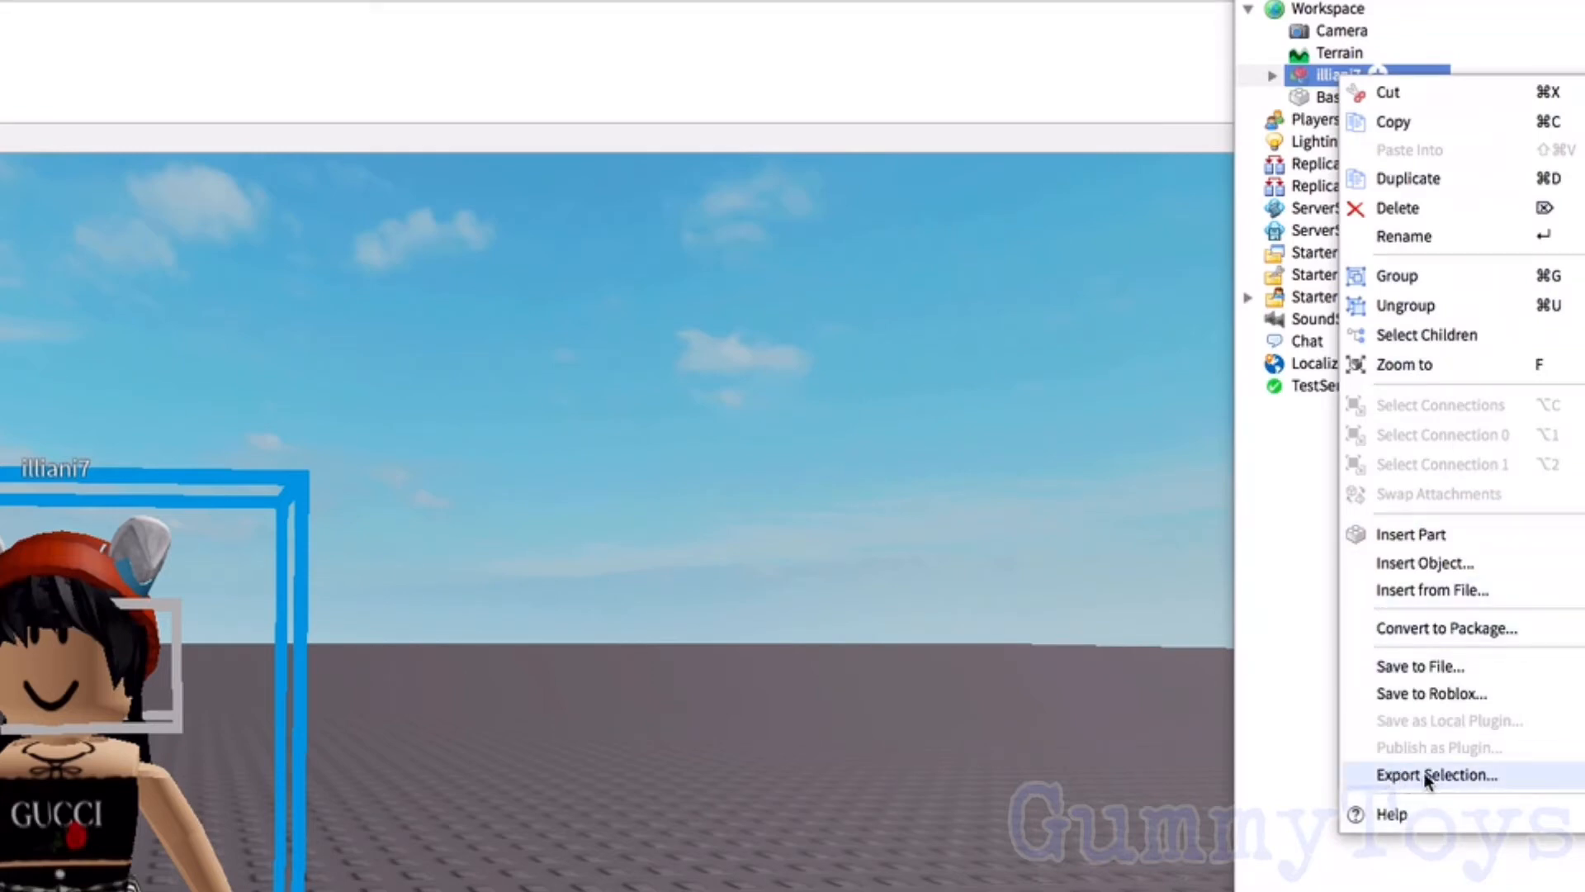
pyautogui.click(1399, 773)
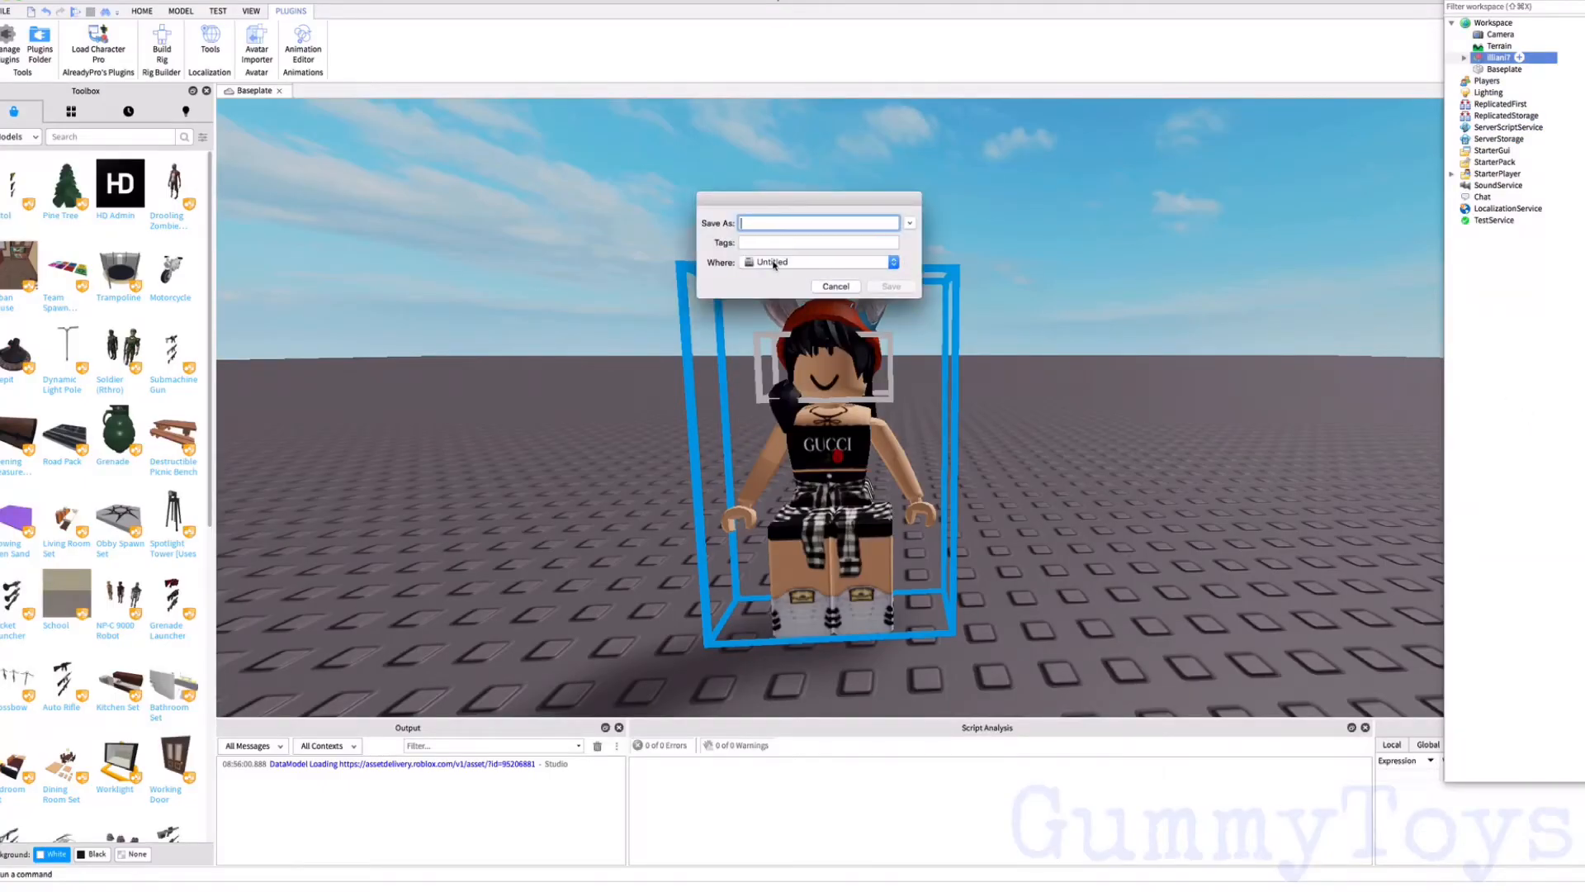
pyautogui.click(757, 262)
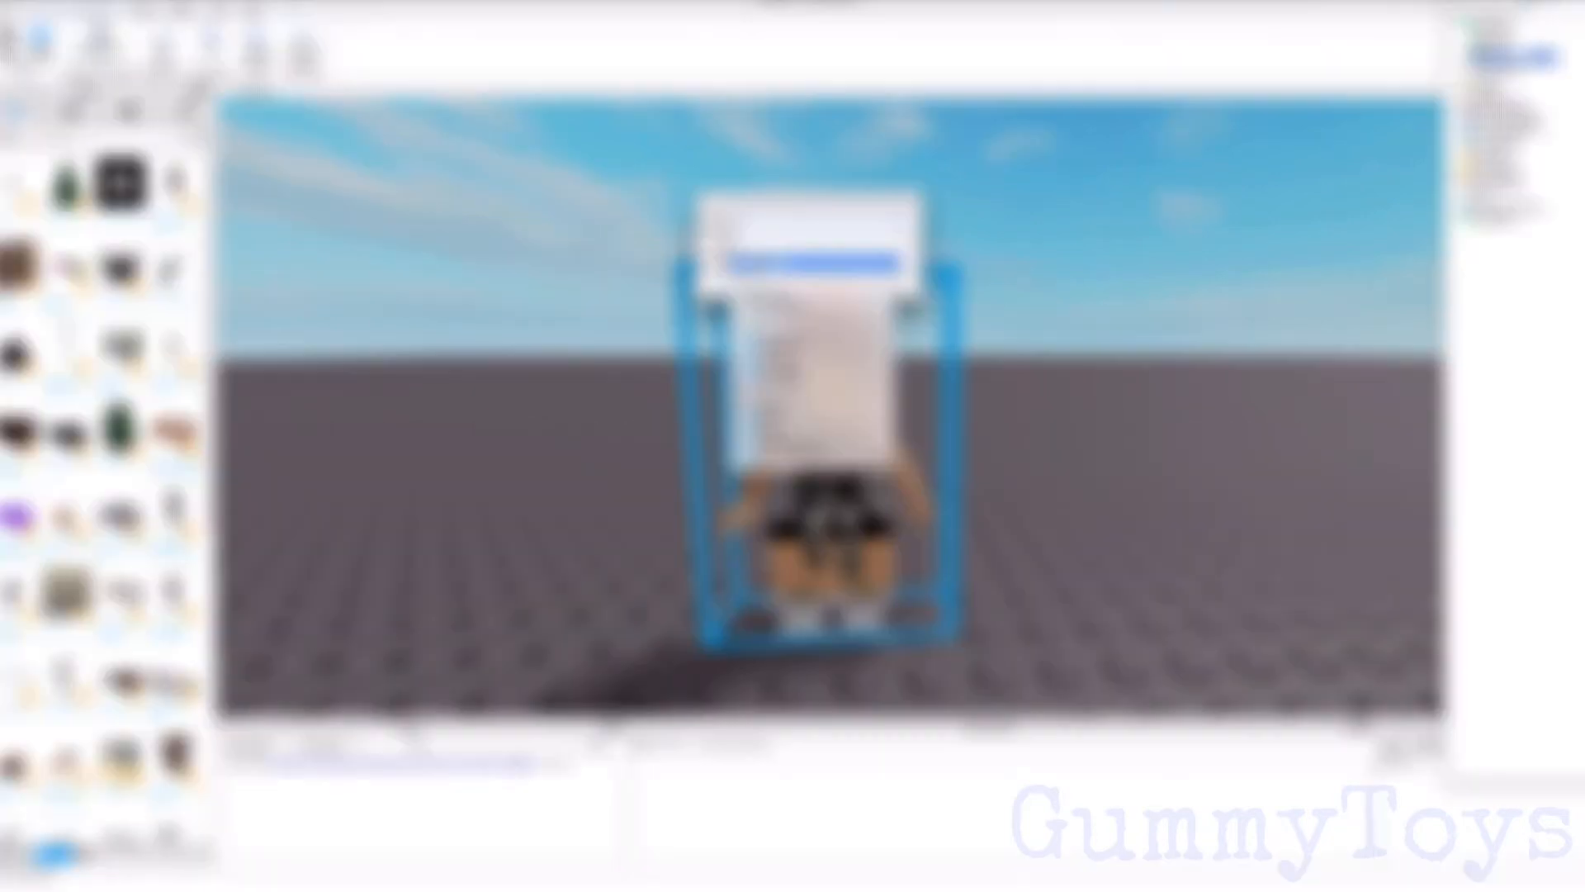
pyautogui.click(747, 262)
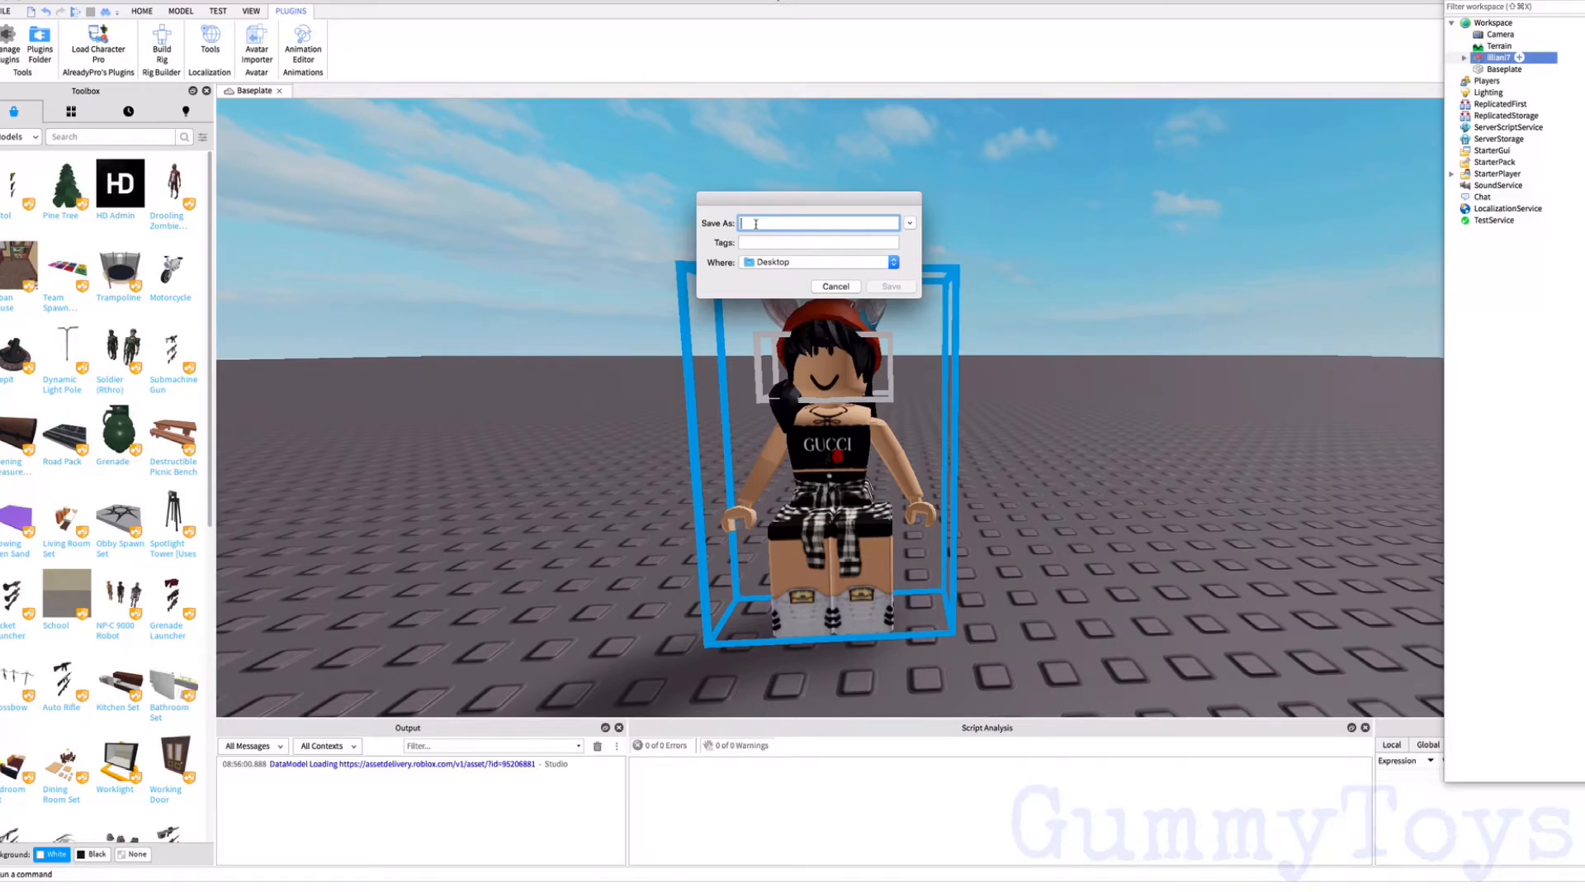
pyautogui.write('girlGFX')
pyautogui.click(891, 287)
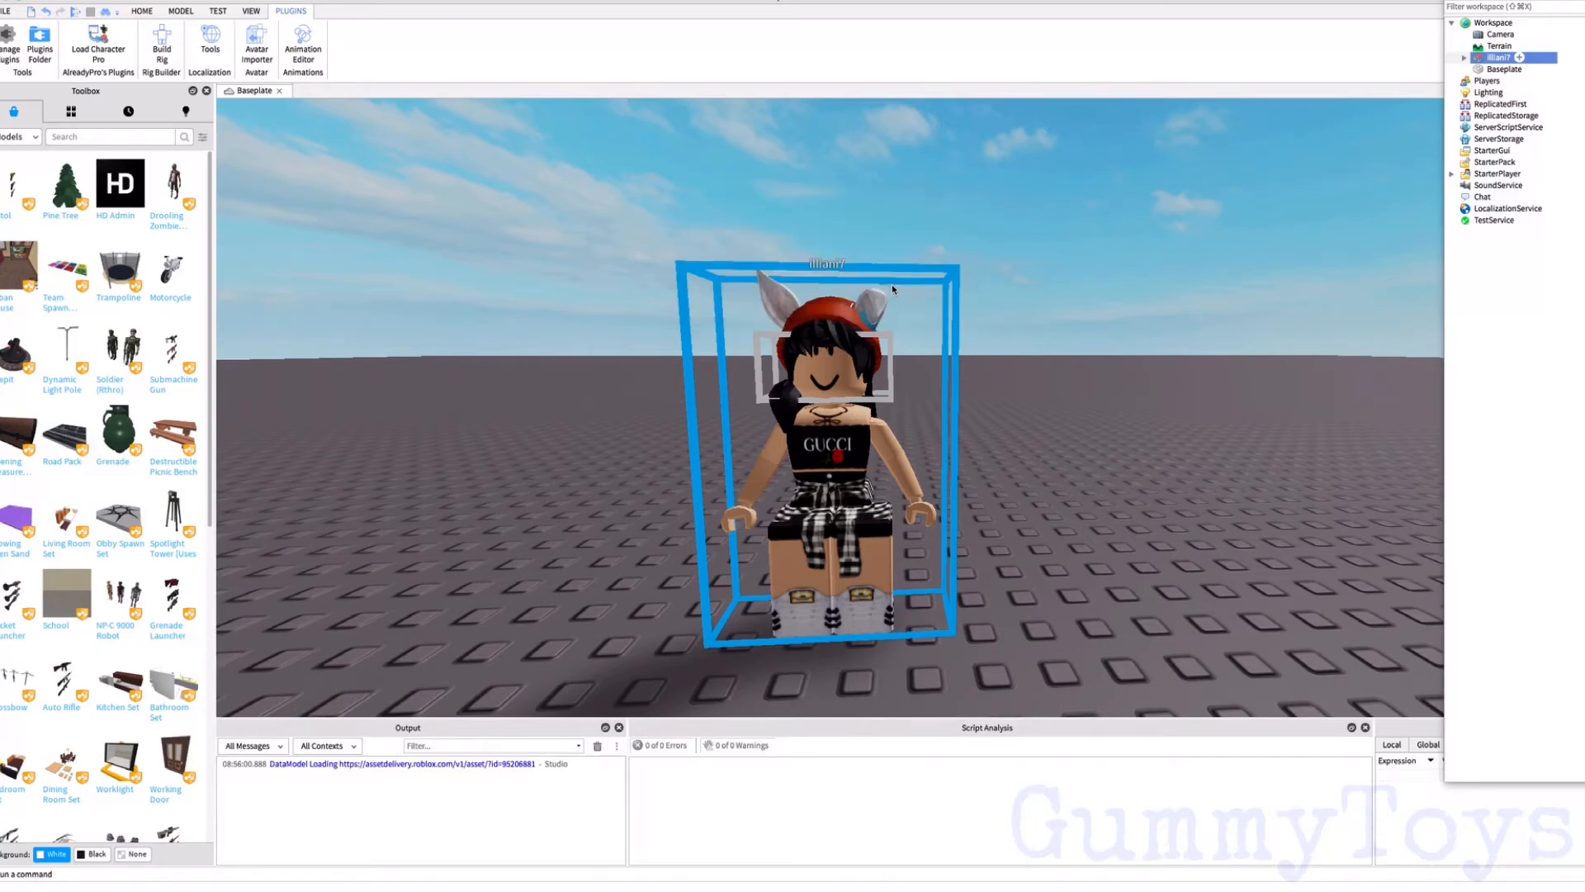
# Step: Delete the character model from the baseplate
pyautogui.rightClick(827, 406)
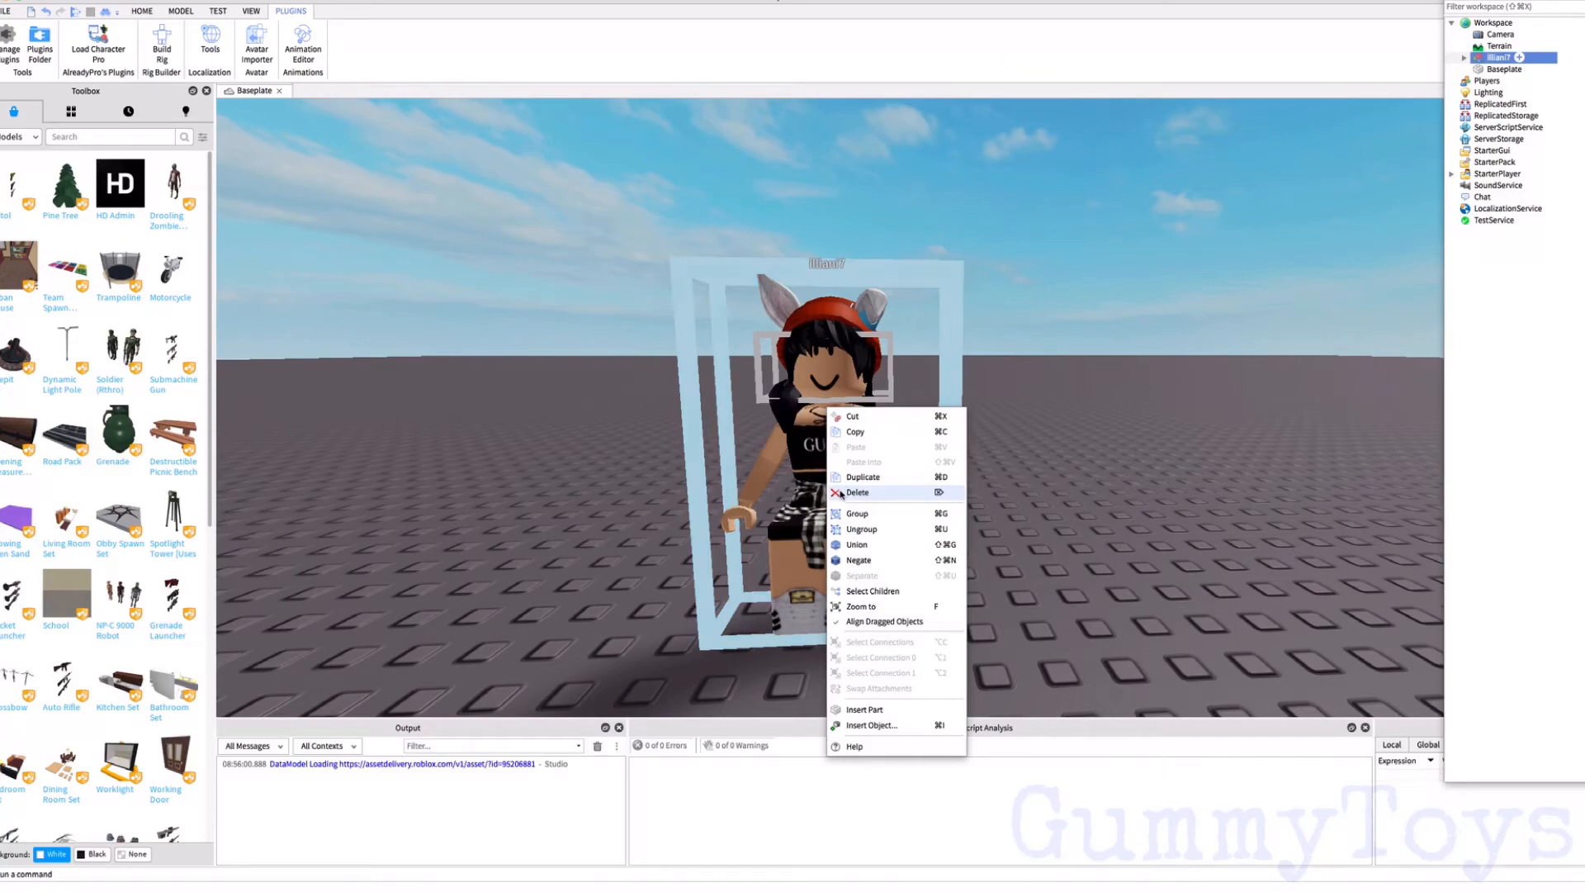
pyautogui.click(840, 493)
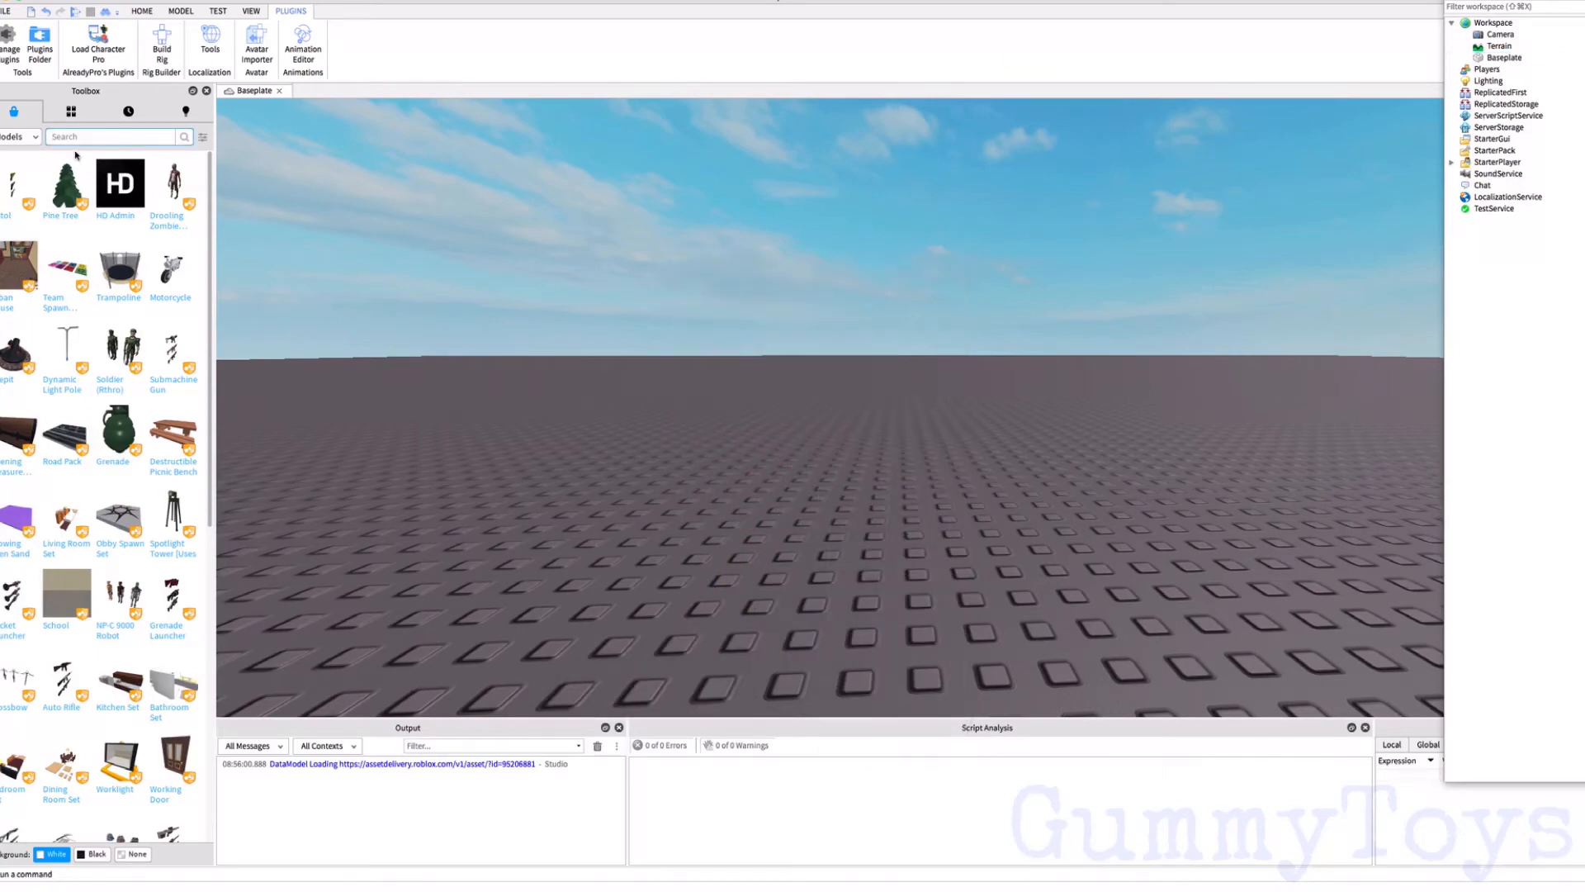
pyautogui.moveTo(930, 300); pyautogui.dragTo(930, 300, button='right')
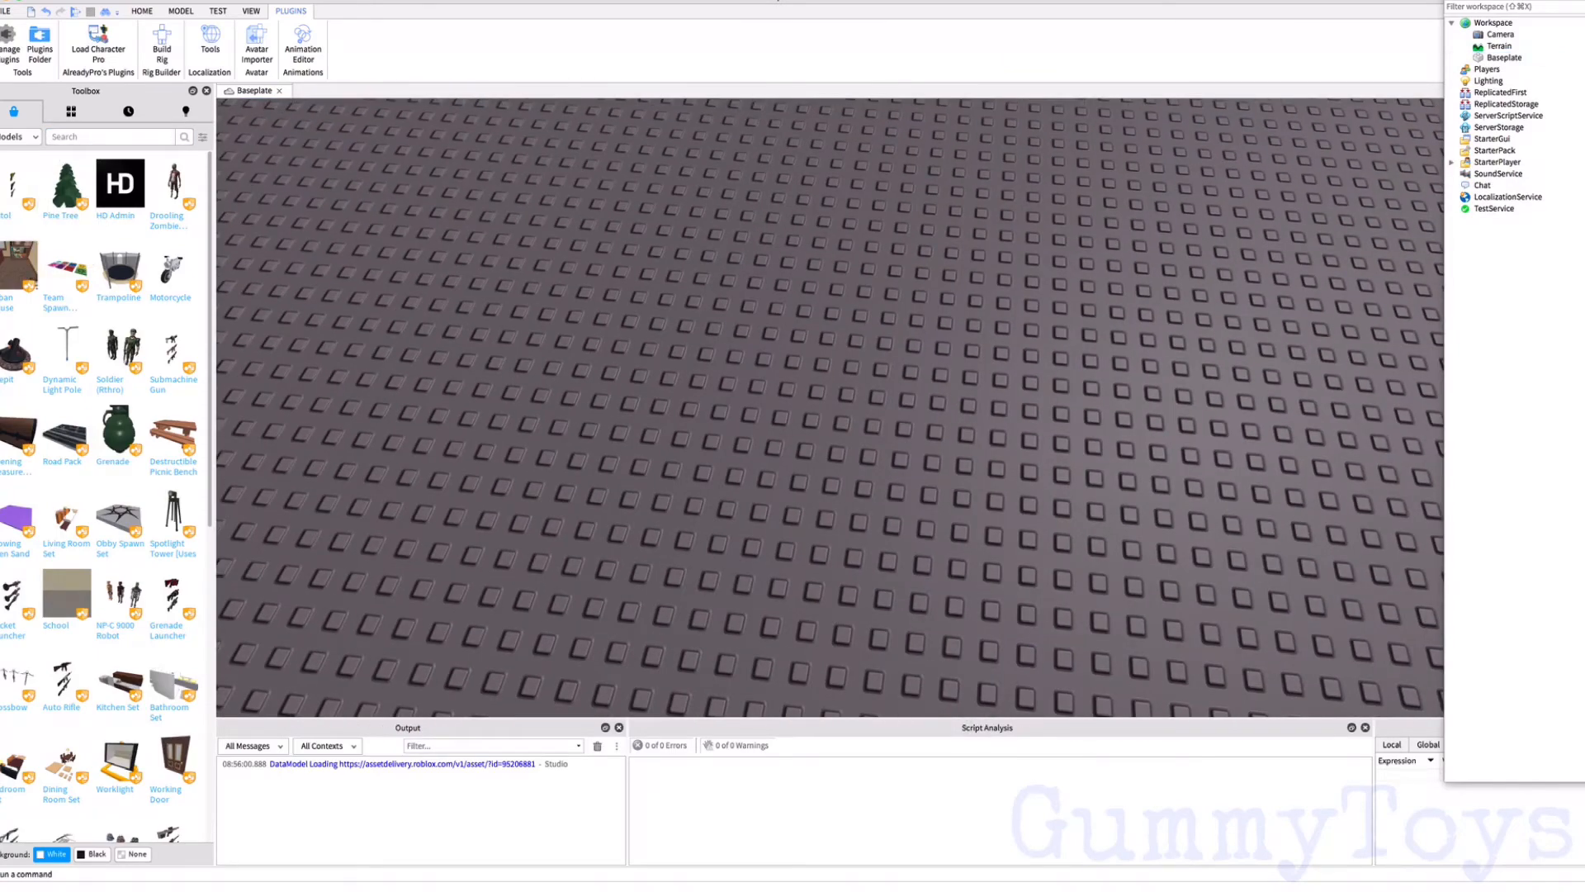
# Step: Search the Toolbox models for "room", and refine the search to "pink room"
pyautogui.click(67, 137)
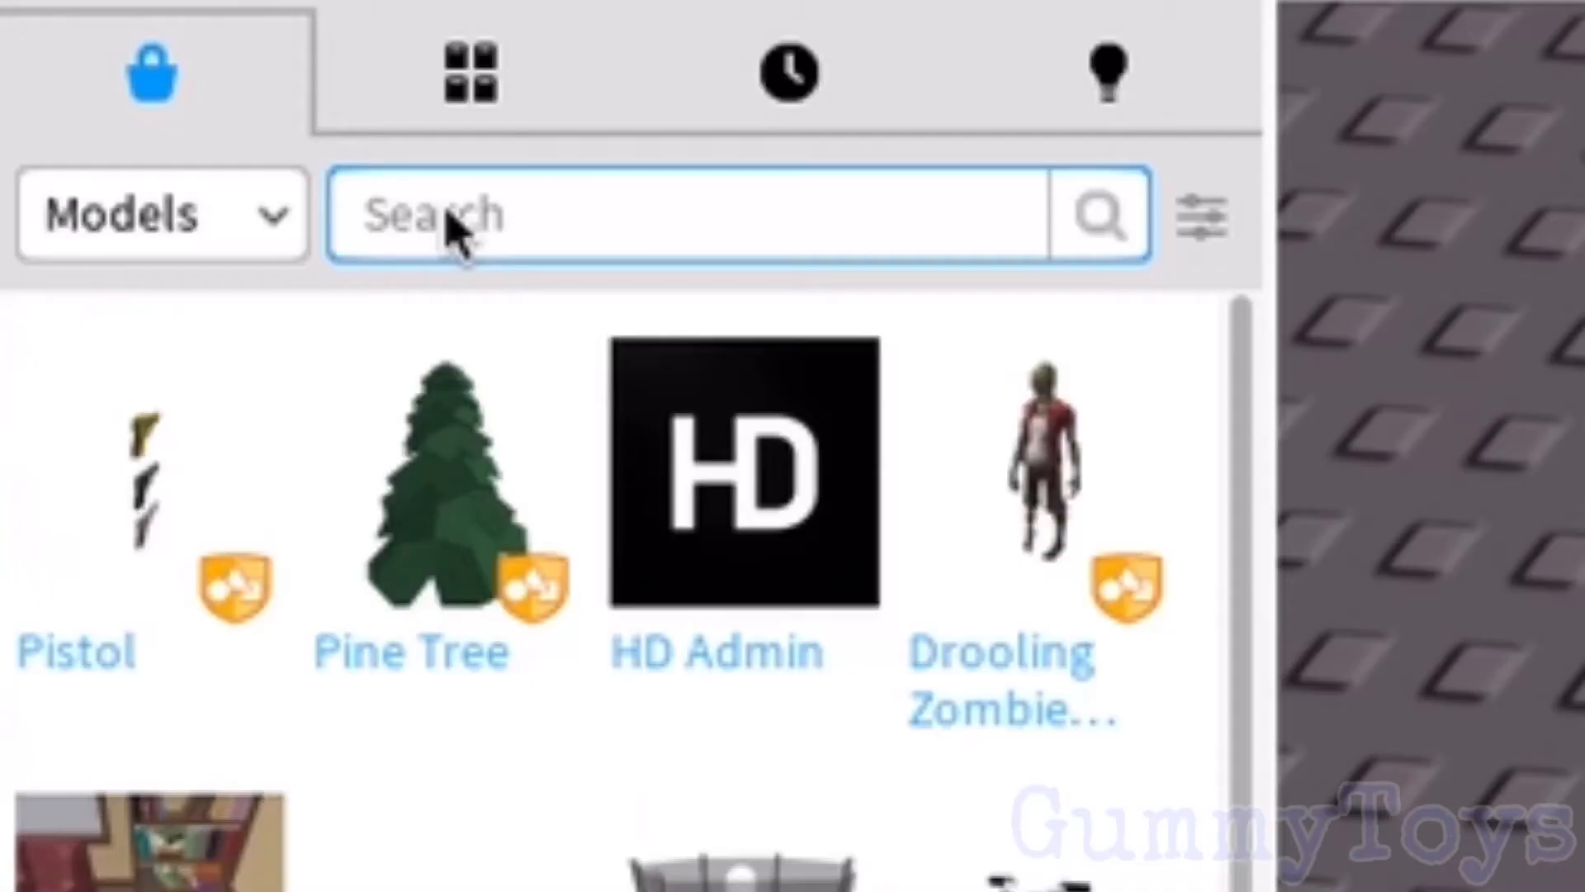
pyautogui.write('room')
pyautogui.press('Return')
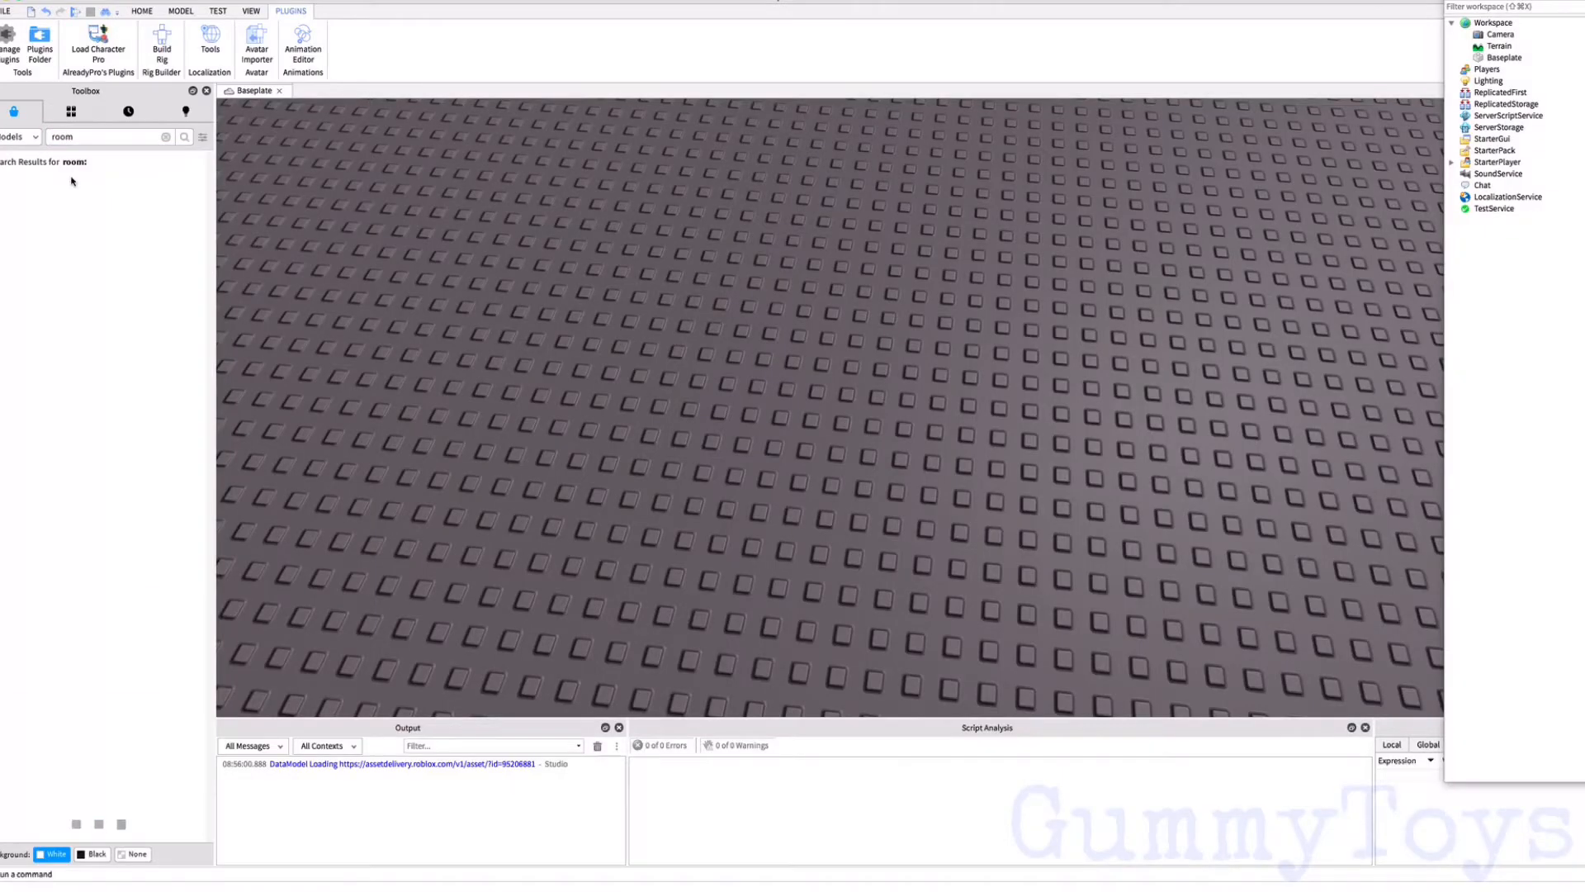
pyautogui.moveTo(702, 207); pyautogui.dragTo(370, 229)
pyautogui.write('pink room')
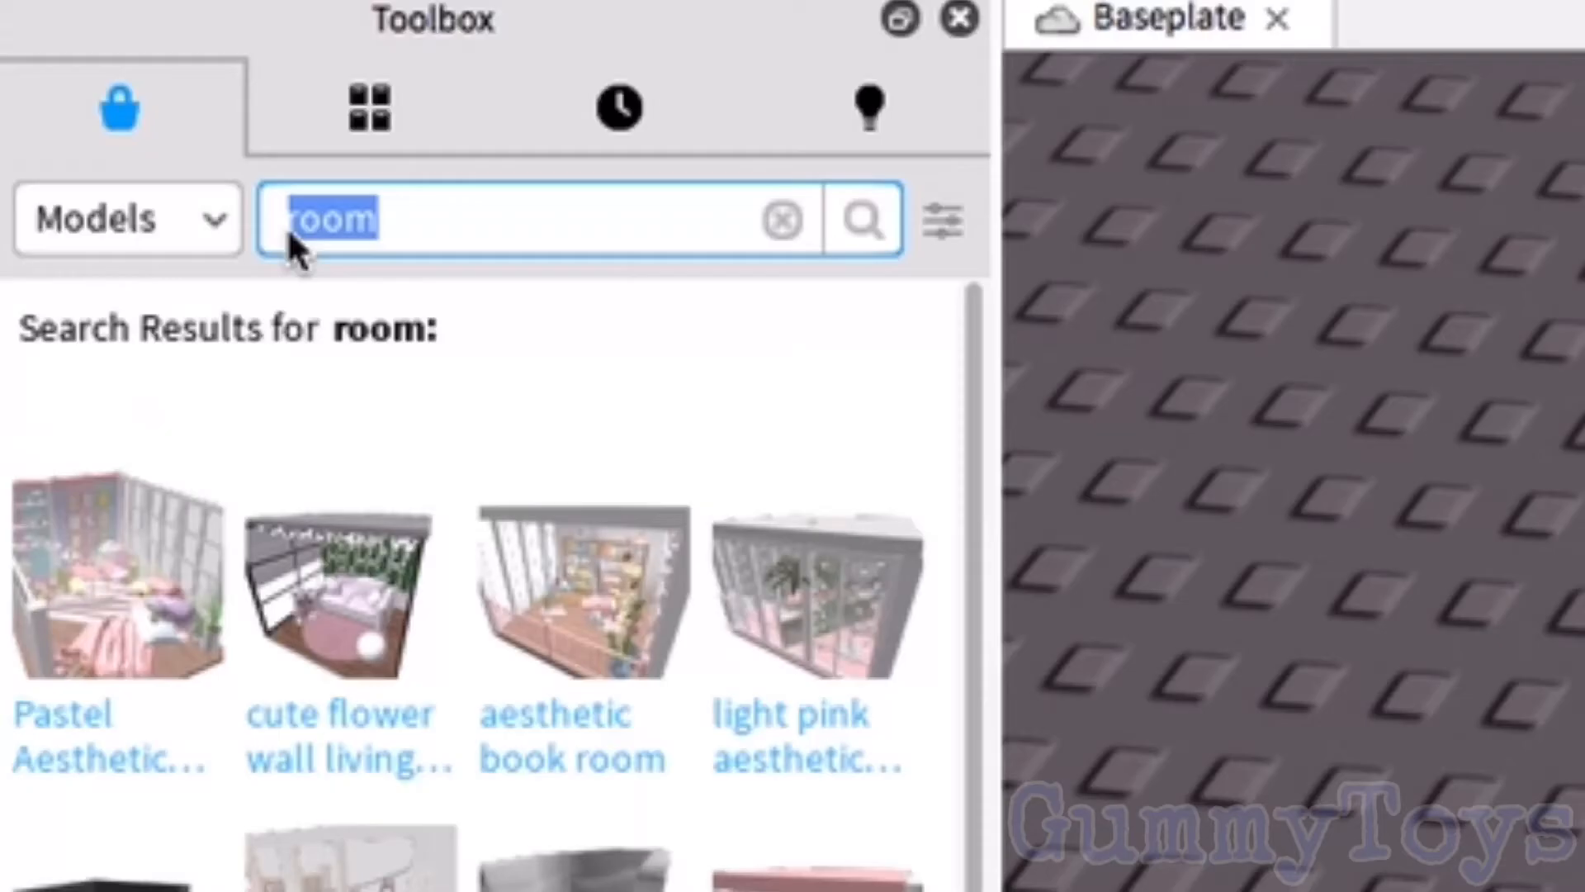
pyautogui.press('Return')
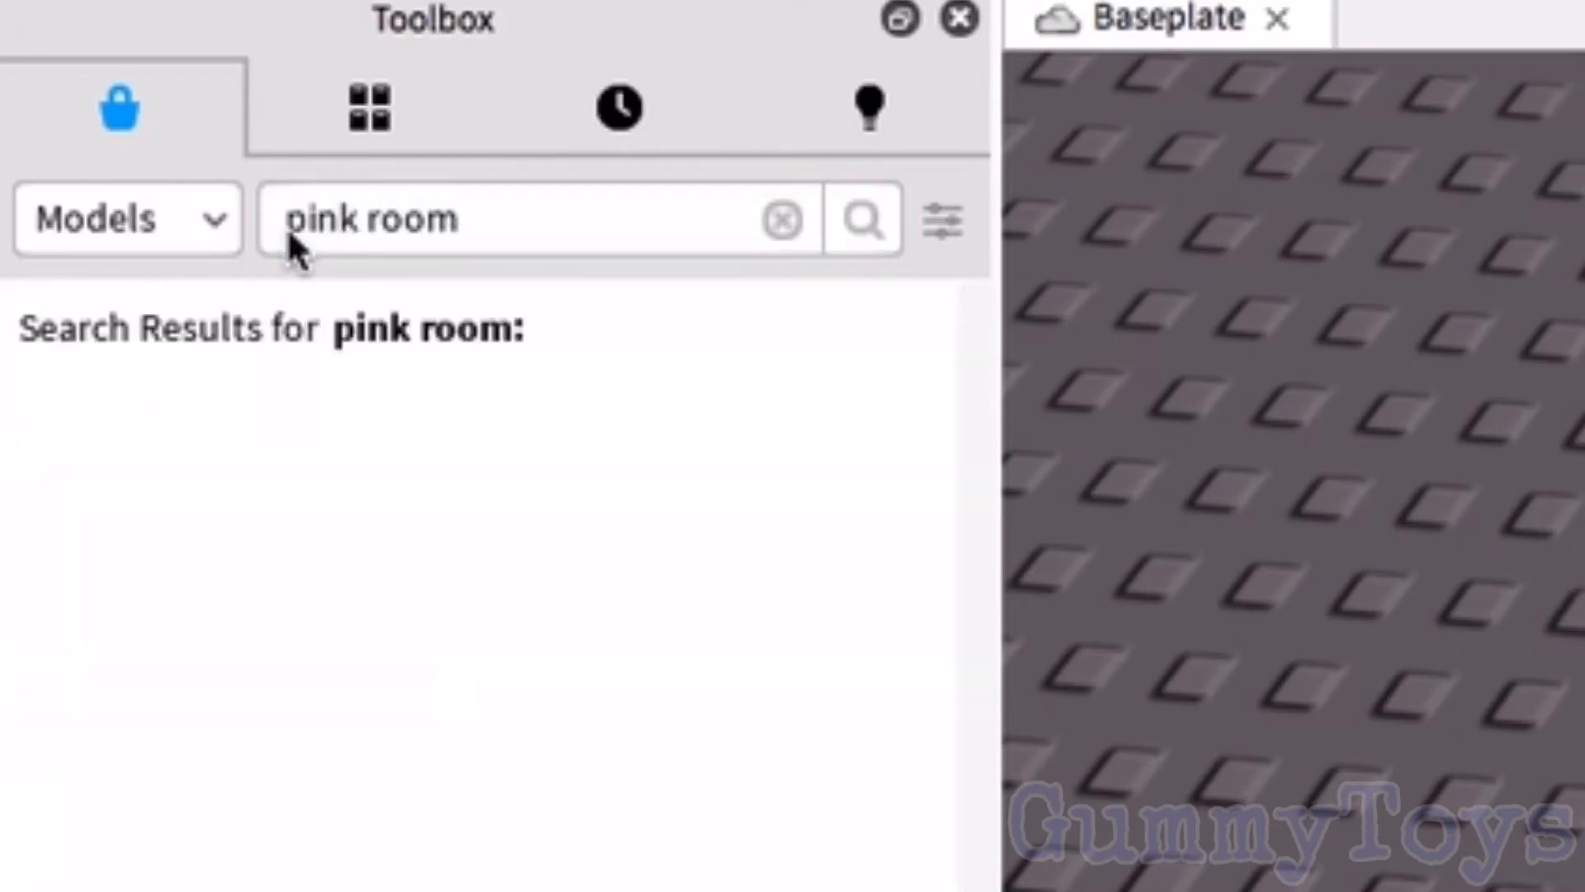
# Step: Search the Toolbox models for "bedroom", and try the search "poke room"
pyautogui.moveTo(644, 221); pyautogui.dragTo(189, 226)
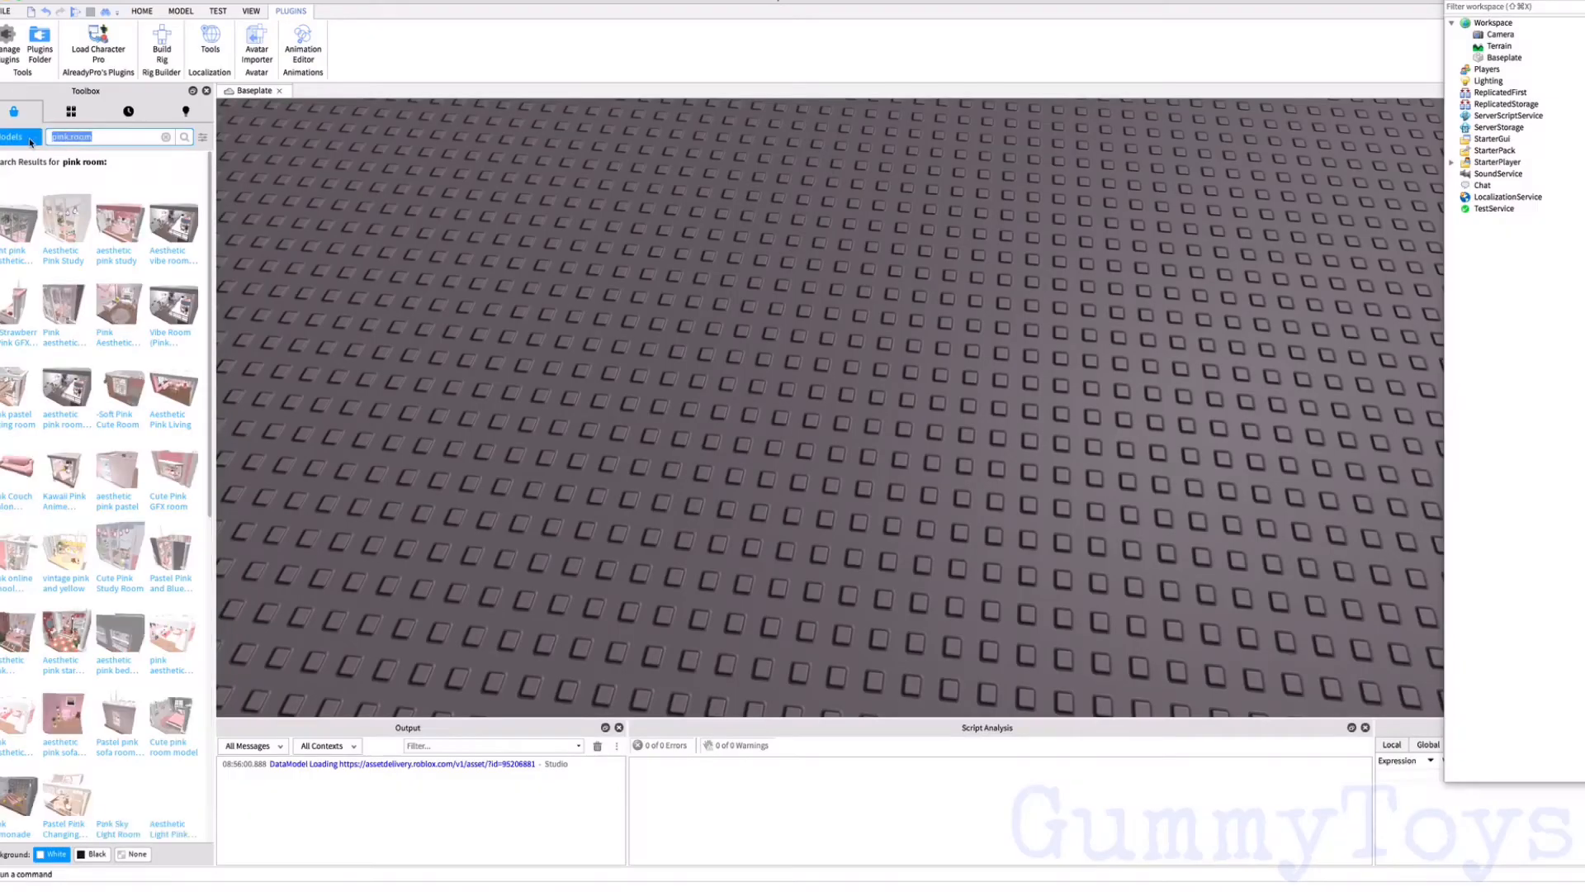
pyautogui.write('bedroom')
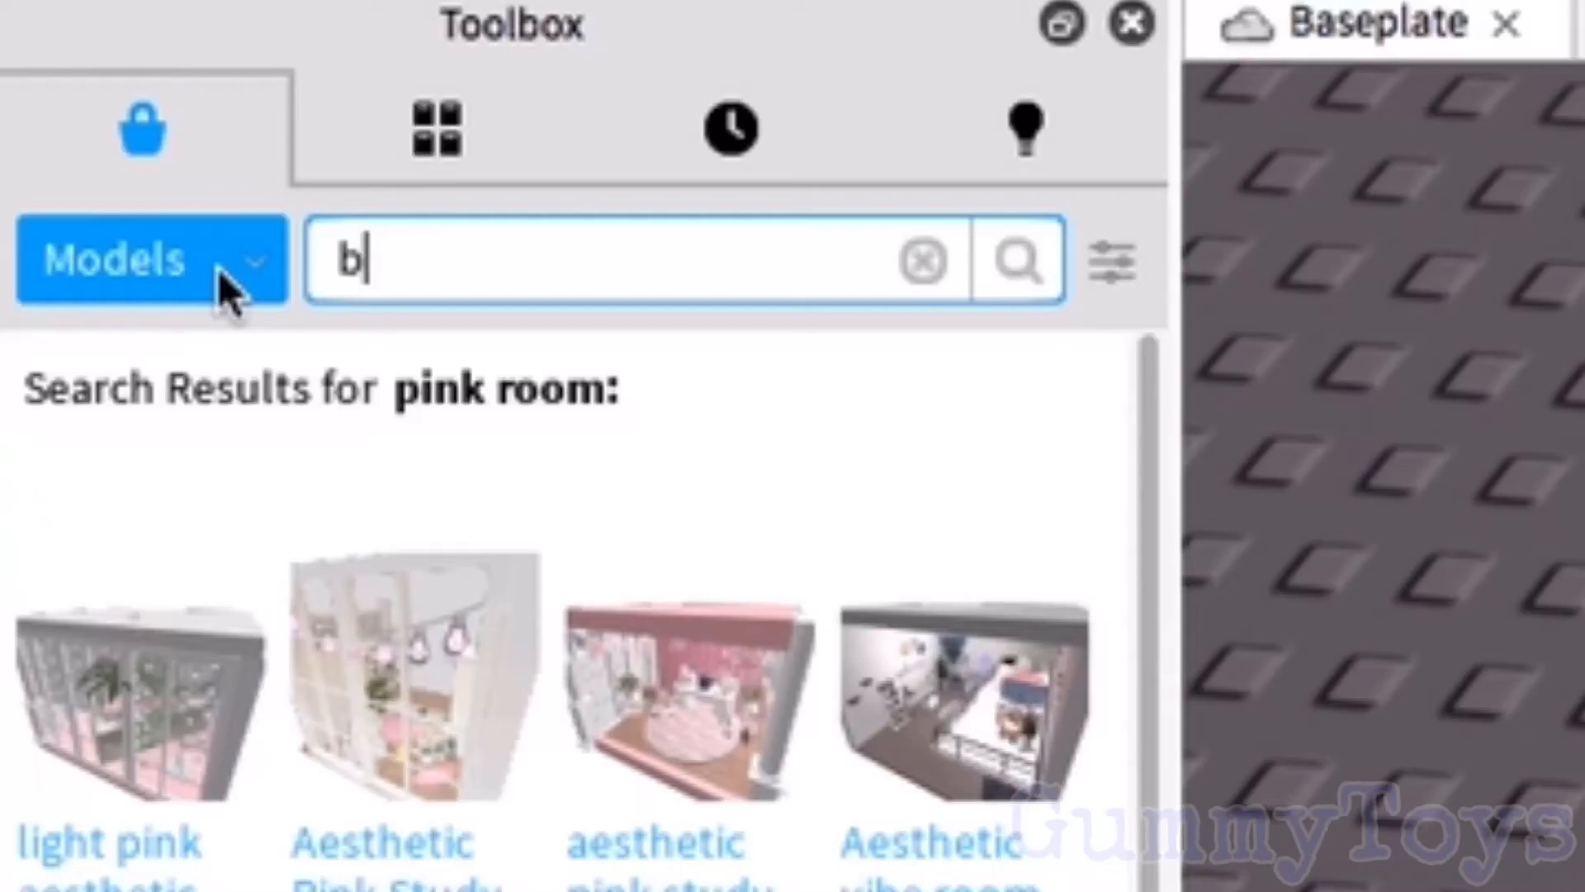
pyautogui.press('Return')
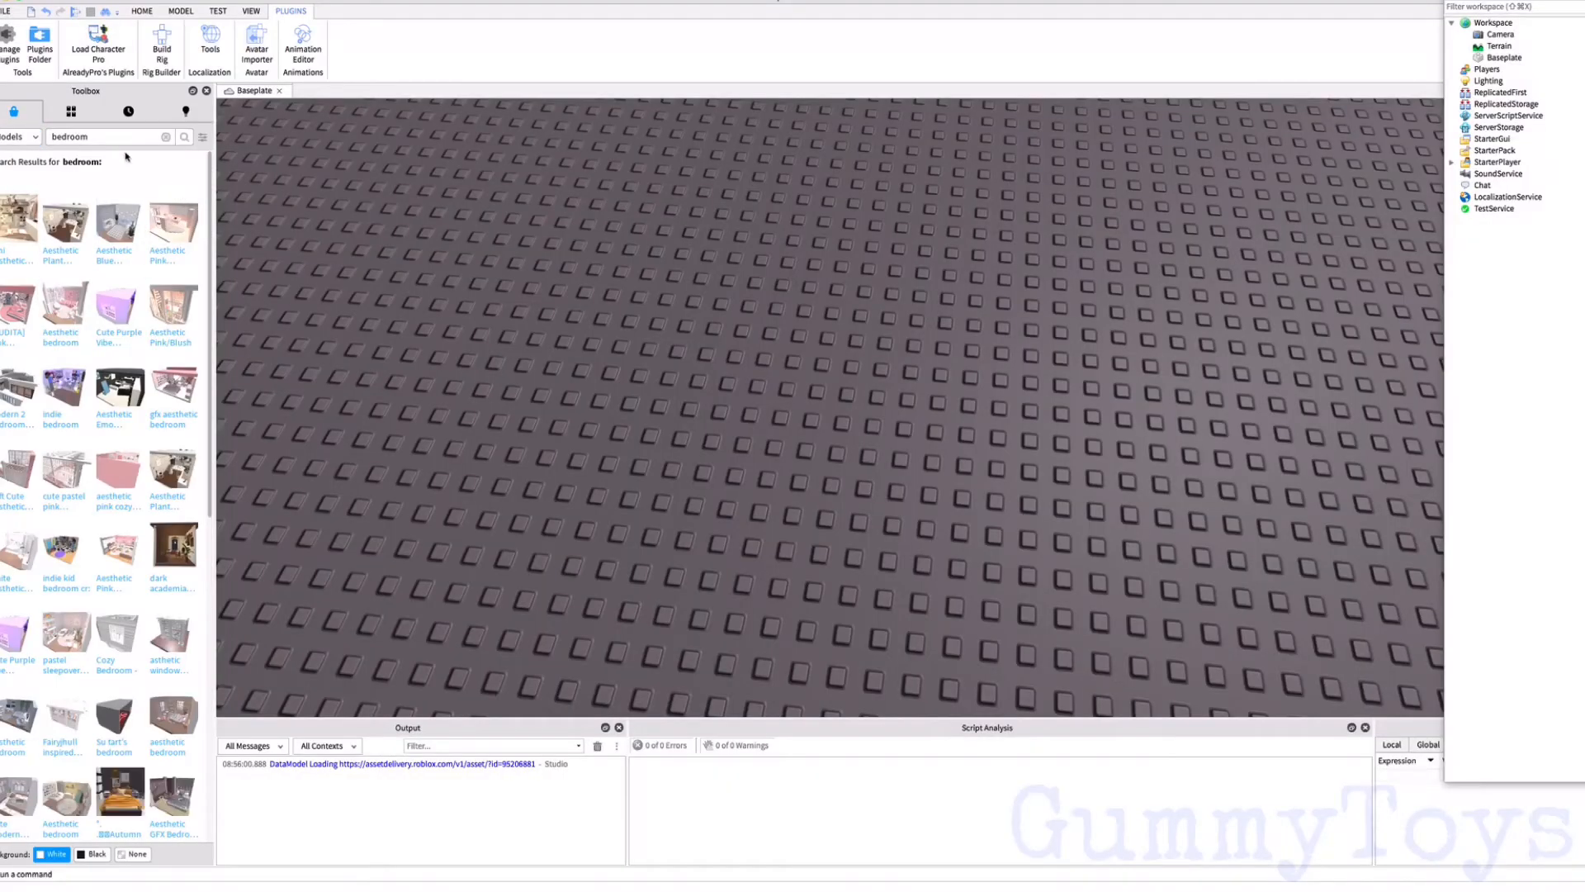
pyautogui.moveTo(124, 138); pyautogui.dragTo(12, 152)
pyautogui.write('pole fan room')
pyautogui.press('Return')
# Step: Search the Toolbox models for "room" again and browse the resulting room models
pyautogui.moveTo(117, 141); pyautogui.dragTo(37, 150)
pyautogui.write('room')
pyautogui.press('Return')
pyautogui.scroll(-5, 826, 404)
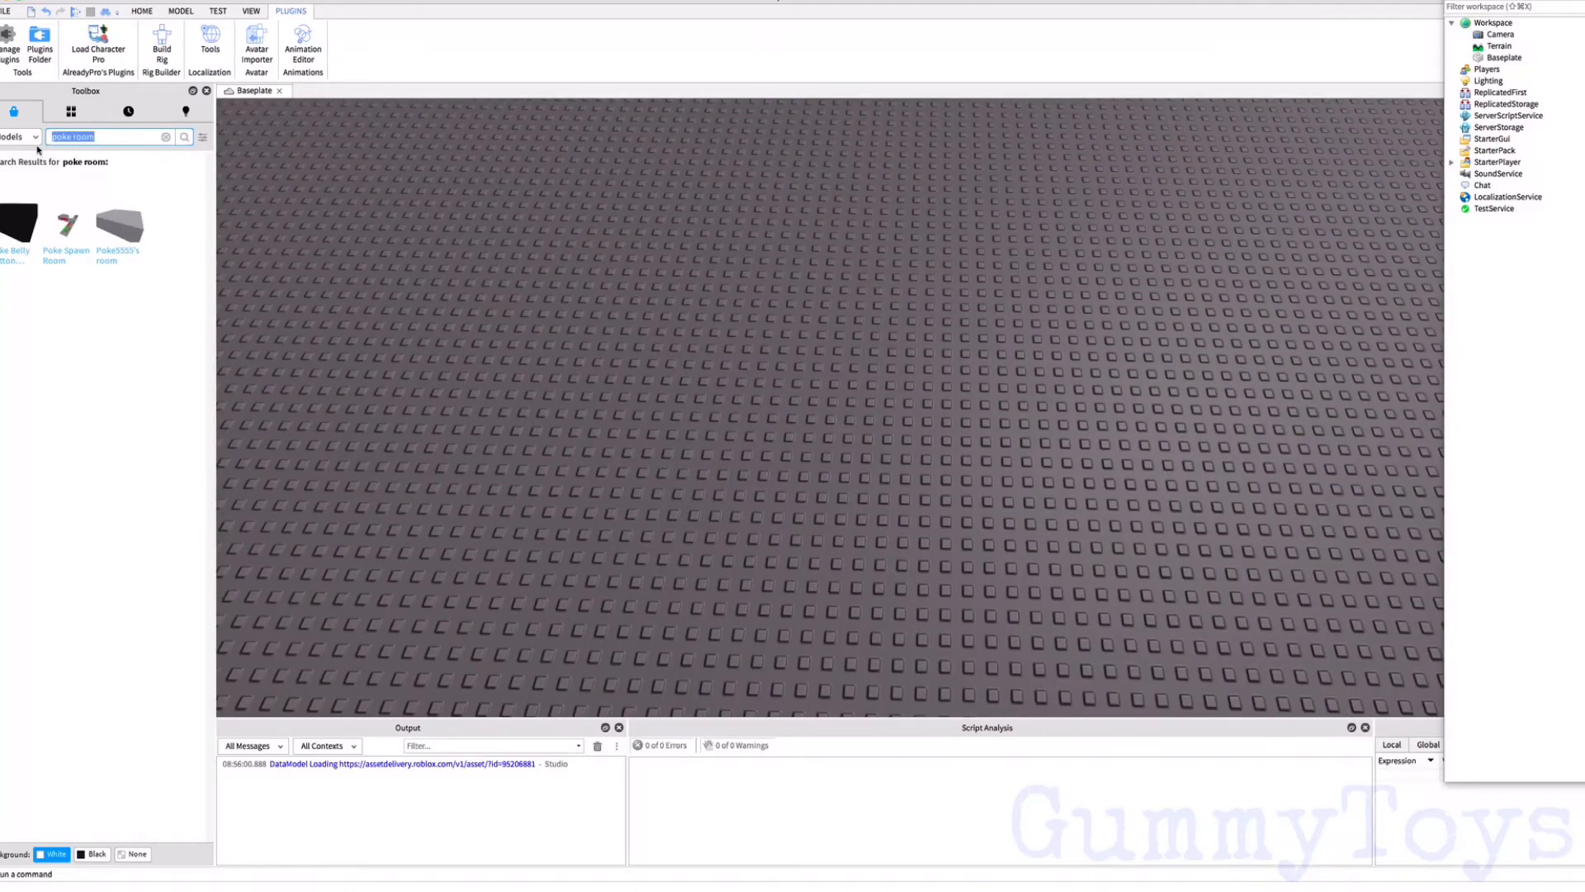
# Step: Search the Toolbox models for "room", and refine the search by adding "with poster"
pyautogui.write('room')
pyautogui.press('Return')
pyautogui.write('with poster')
pyautogui.press('Return')
pyautogui.scroll(-5, 826, 404)
# Step: Search the Toolbox models for "bedroom" and insert a furnished bedroom model with floral wallpaper into the workspace
pyautogui.moveTo(122, 139); pyautogui.dragTo(43, 140)
pyautogui.write('bedroom')
pyautogui.press('Return')
pyautogui.moveTo(455, 351); pyautogui.dragTo(348, 384, button='right')
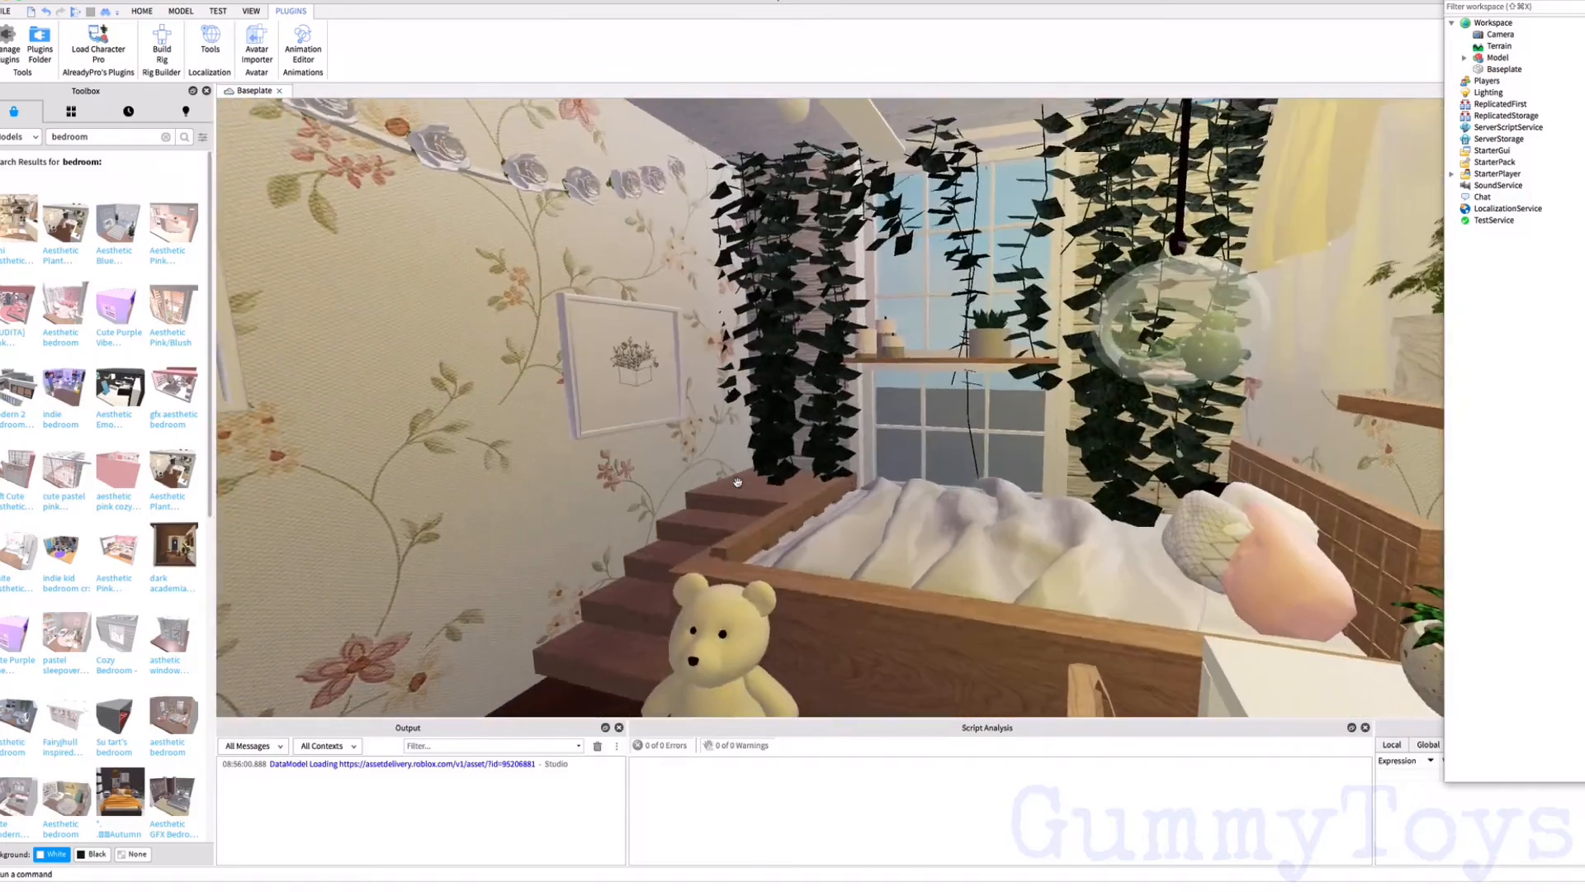
pyautogui.scroll(-5, 737, 482)
# Step: Switch the Toolbox category to Images and search for "poke poster"
pyautogui.click(23, 137)
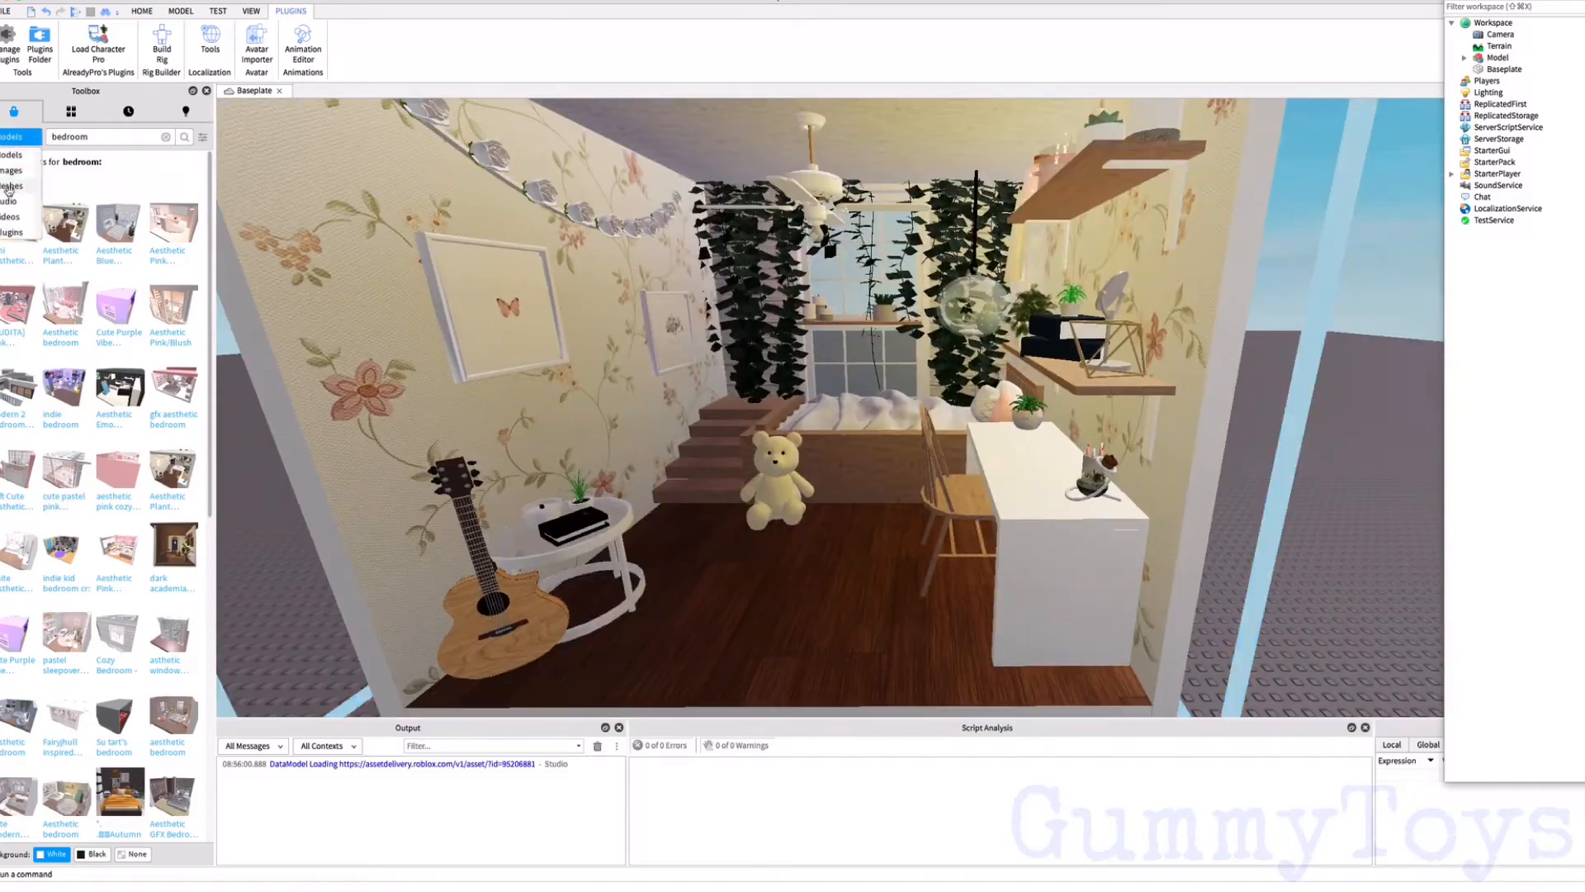
pyautogui.click(20, 175)
pyautogui.click(24, 138)
pyautogui.click(20, 156)
pyautogui.click(77, 139)
pyautogui.write('poke poster')
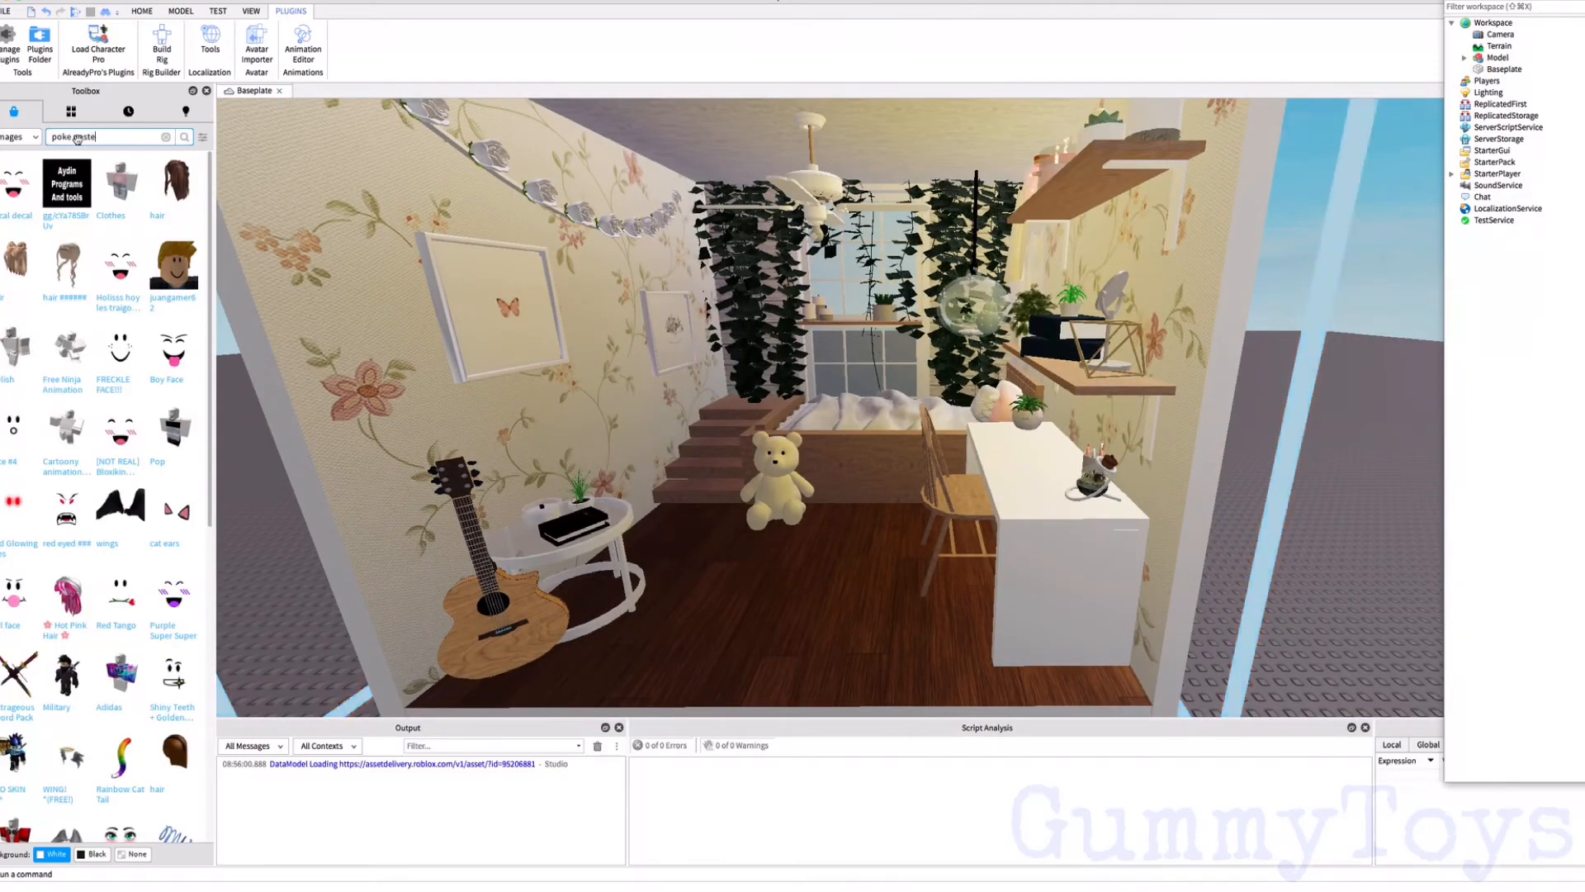
pyautogui.press('Return')
# Step: Apply the "POKE POKE POKE" image to the butterfly picture frame on the bedroom wall
pyautogui.scroll(5, 617, 310)
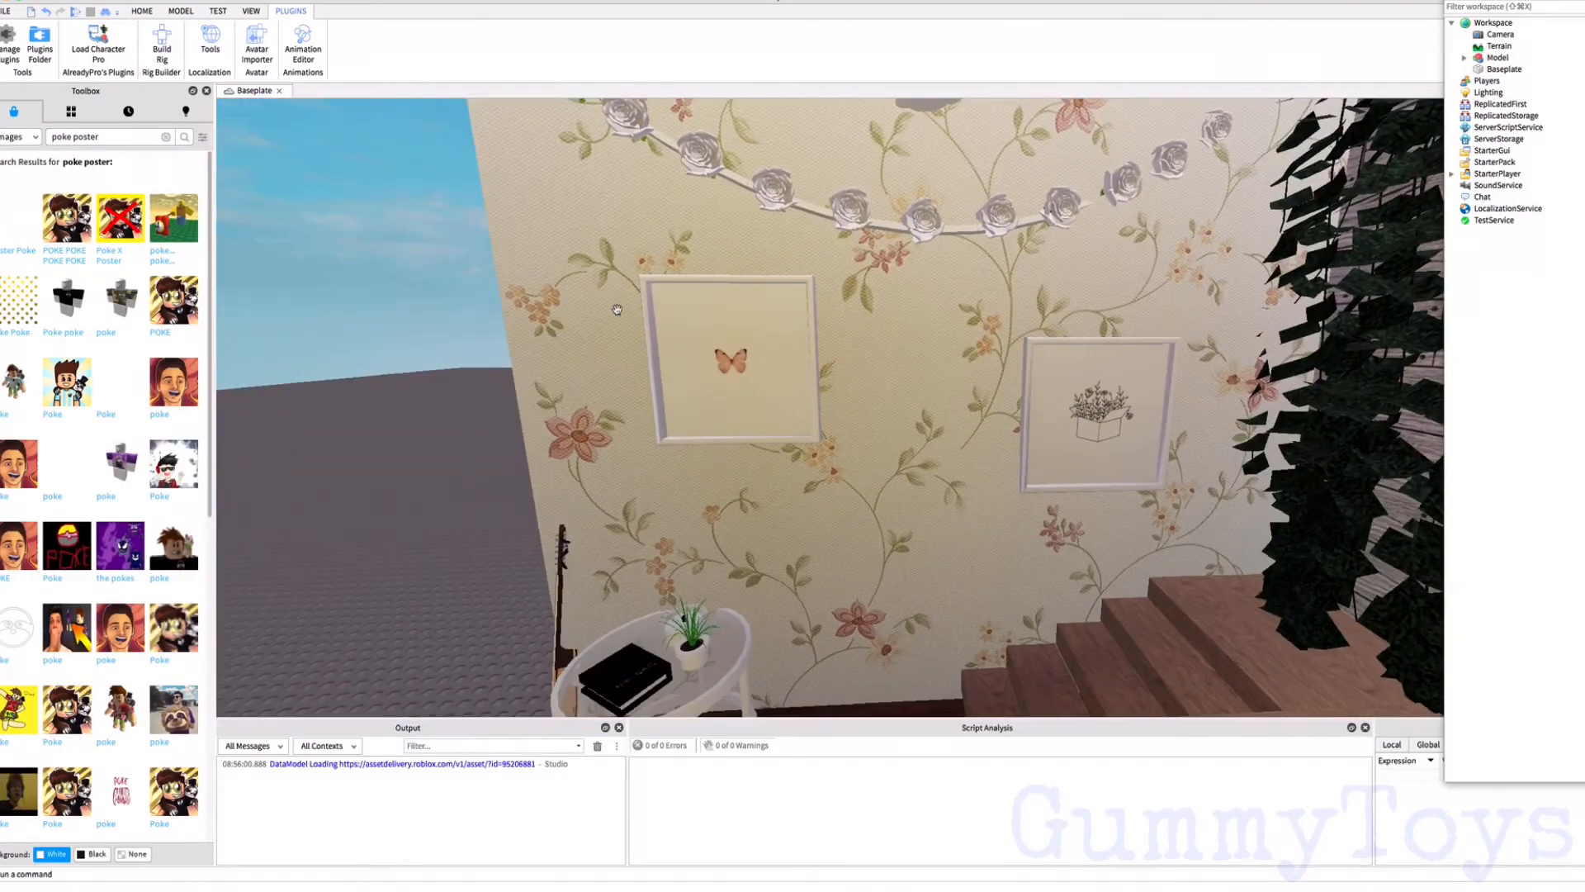
pyautogui.moveTo(67, 218); pyautogui.dragTo(694, 346)
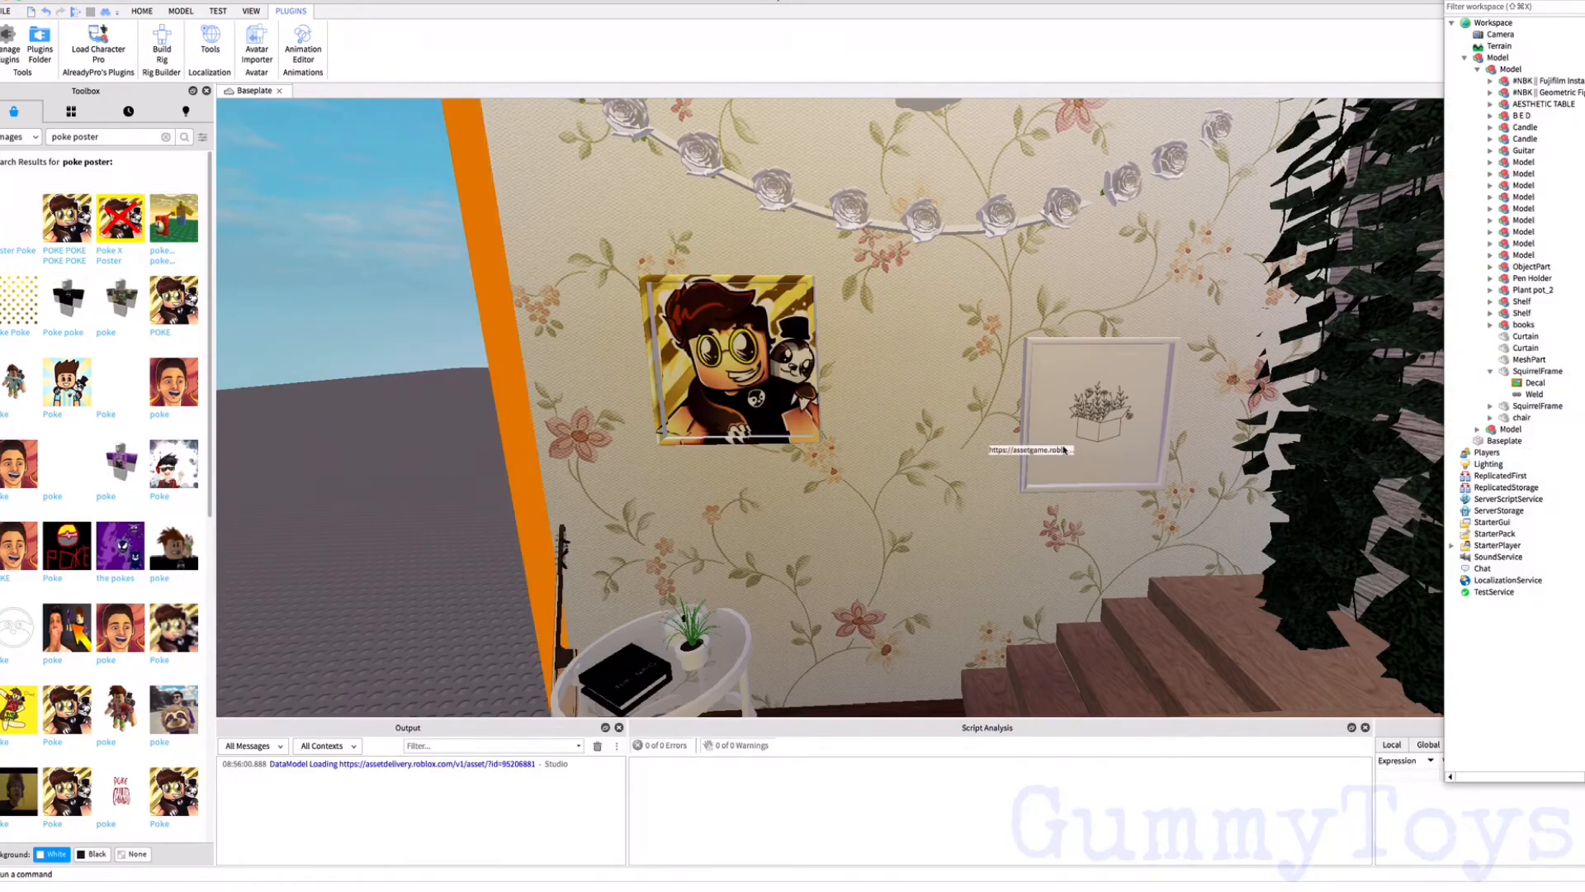
# Step: Try to apply the same poster image to the plant picture frame beside the stairs, and undo the attempt
pyautogui.click(1074, 416)
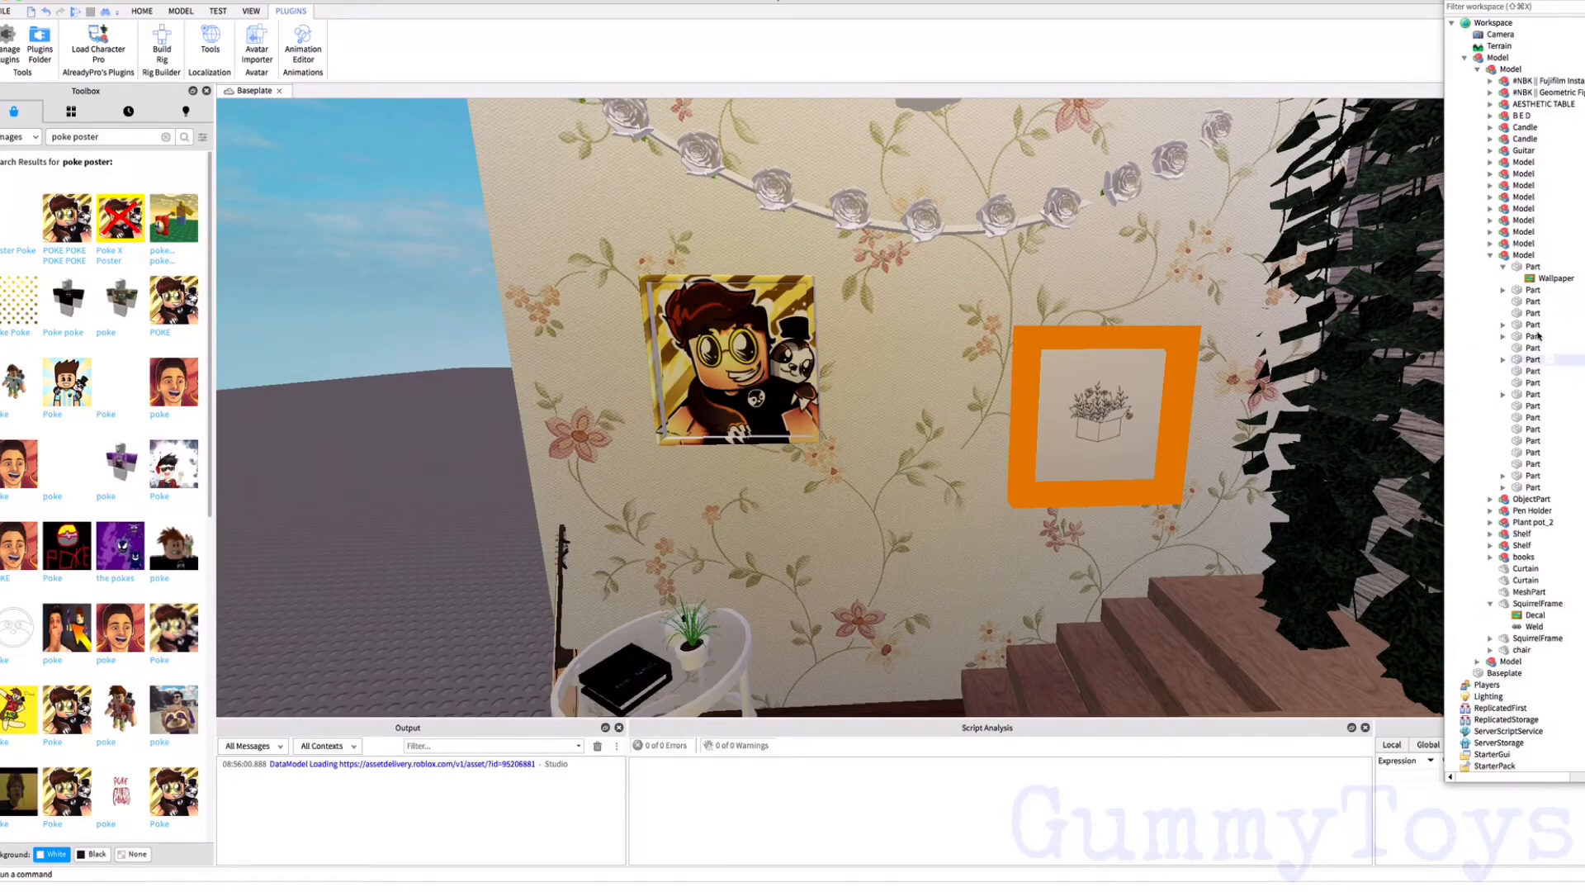
pyautogui.rightClick(1499, 615)
pyautogui.rightClick(1490, 277)
pyautogui.click(384, 524)
pyautogui.moveTo(69, 220); pyautogui.dragTo(1110, 396)
pyautogui.rightClick(1499, 278)
pyautogui.click(1528, 352)
pyautogui.press('super+z')
# Step: Delete the existing decal and weld from the plant picture's SquirrelFrame and apply the "POKE POKE POKE" image to that frame
pyautogui.moveTo(825, 396); pyautogui.dragTo(1130, 395, button='right')
pyautogui.scroll(2, 1129, 395)
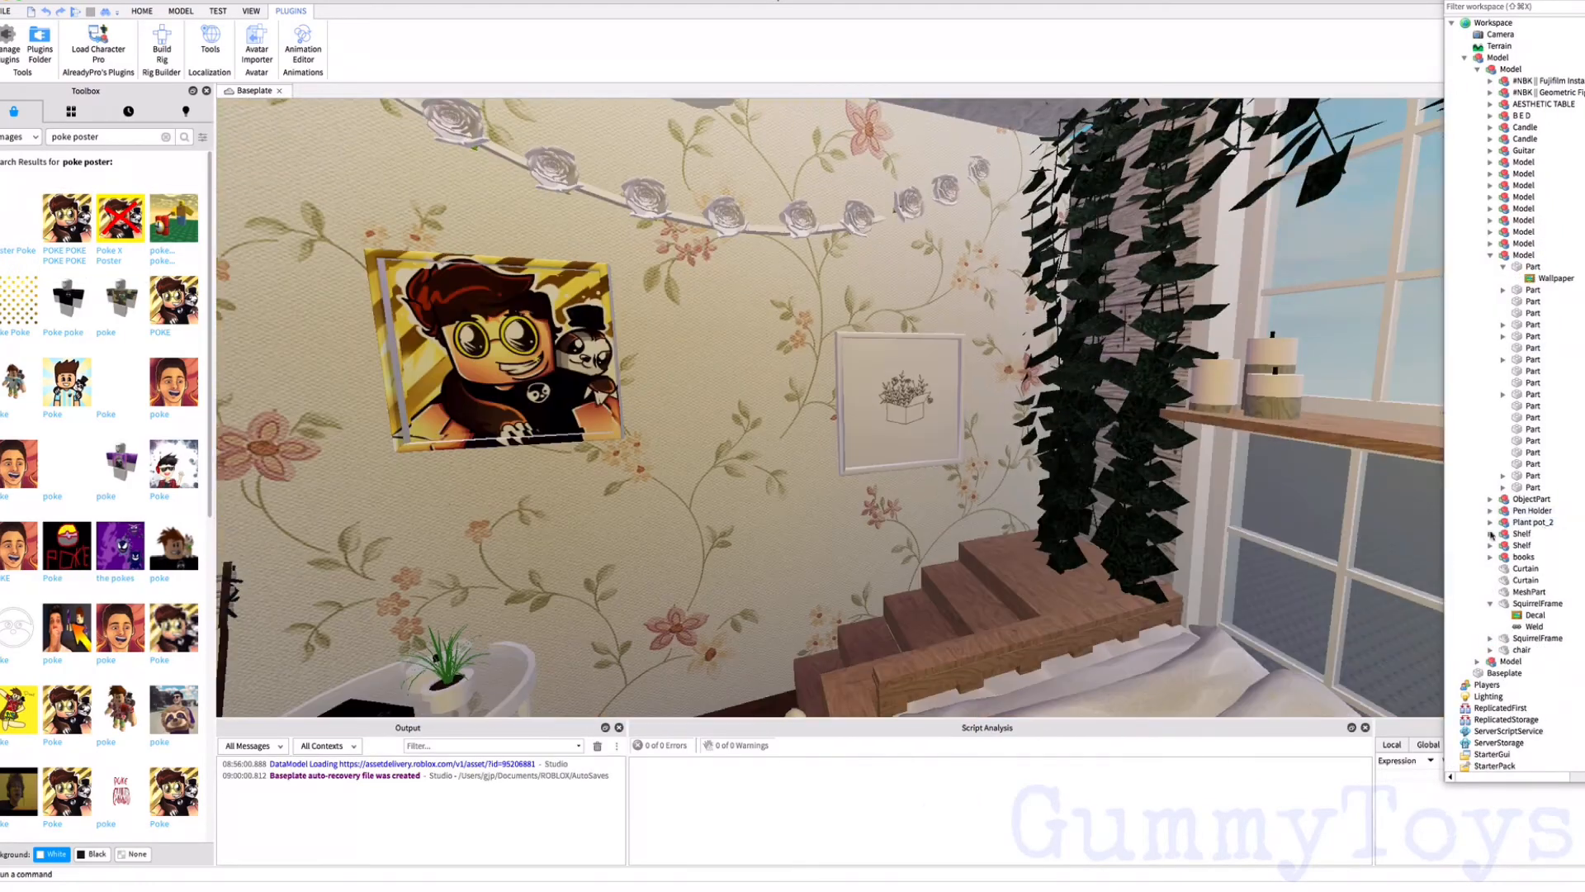
pyautogui.click(1490, 255)
pyautogui.click(1509, 381)
pyautogui.click(1461, 371)
pyautogui.click(1502, 382)
pyautogui.click(1461, 382)
pyautogui.click(1508, 396)
pyautogui.press('Delete')
pyautogui.click(1508, 400)
pyautogui.press('Delete')
# Step: Examine the whole bedroom model and its two posters from different distances and angles
pyautogui.click(708, 496)
pyautogui.scroll(-5, 708, 496)
pyautogui.moveTo(709, 496); pyautogui.dragTo(805, 421, button='right')
pyautogui.scroll(-3, 801, 423)
pyautogui.scroll(2, 805, 421)
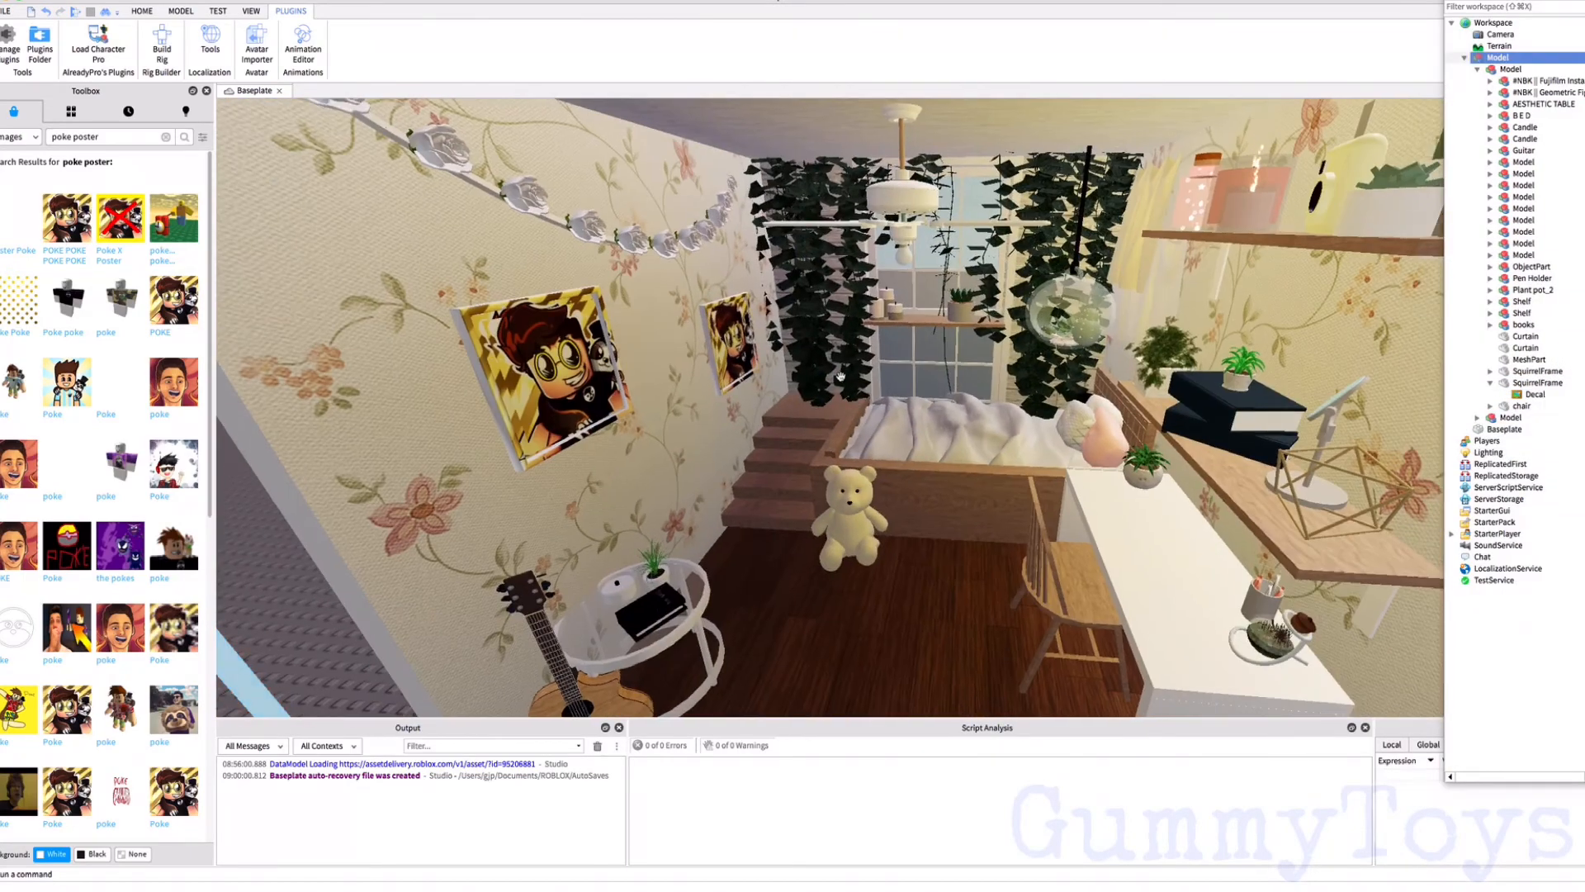
pyautogui.scroll(-5, 882, 409)
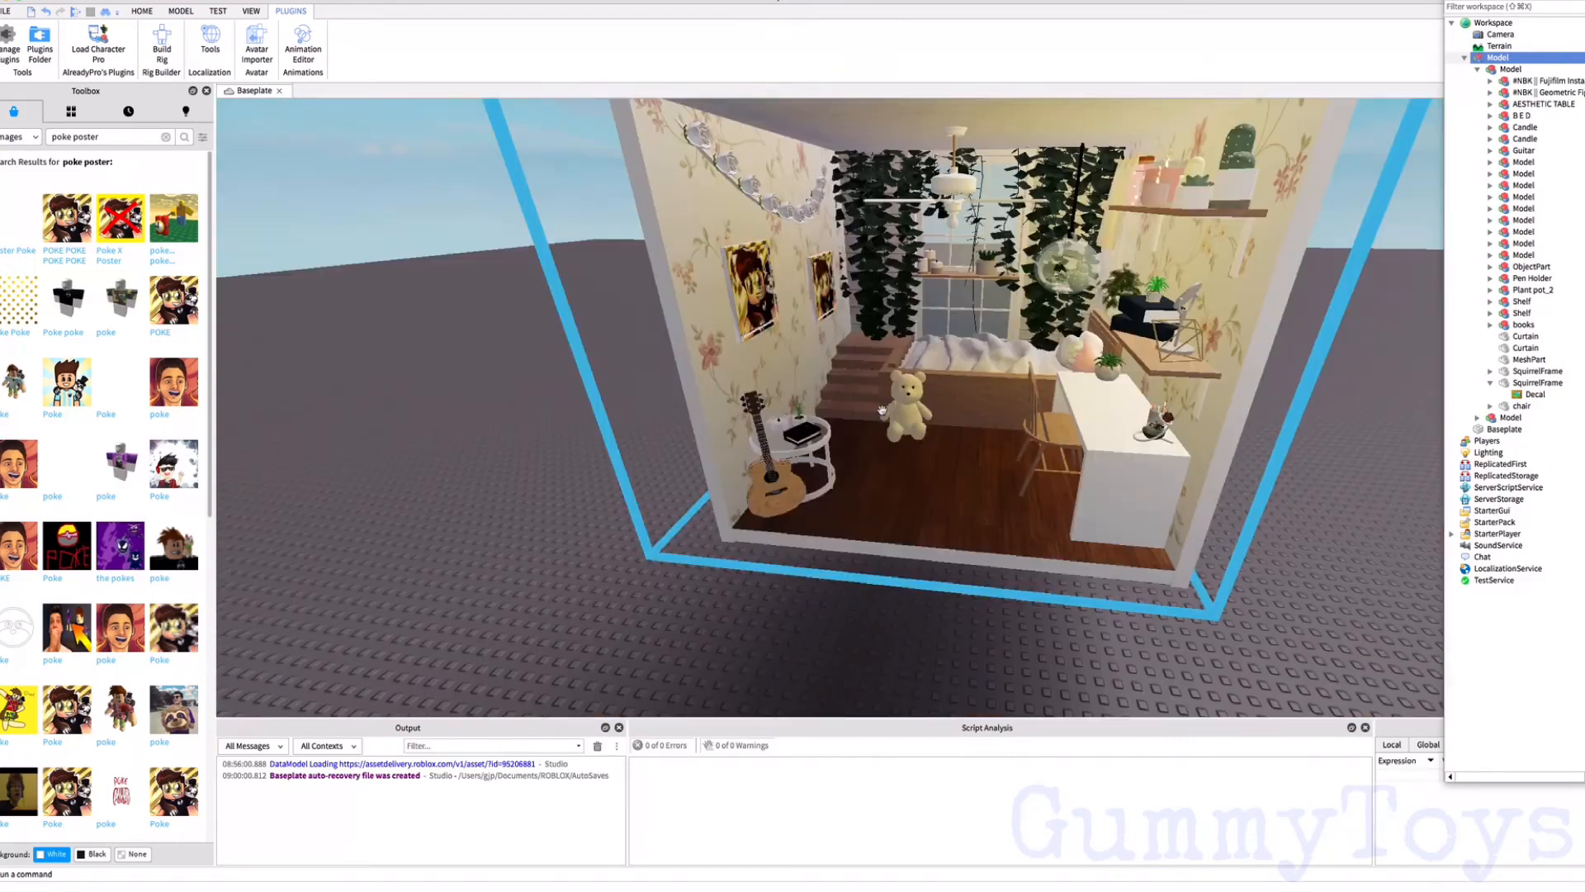
pyautogui.click(1227, 533)
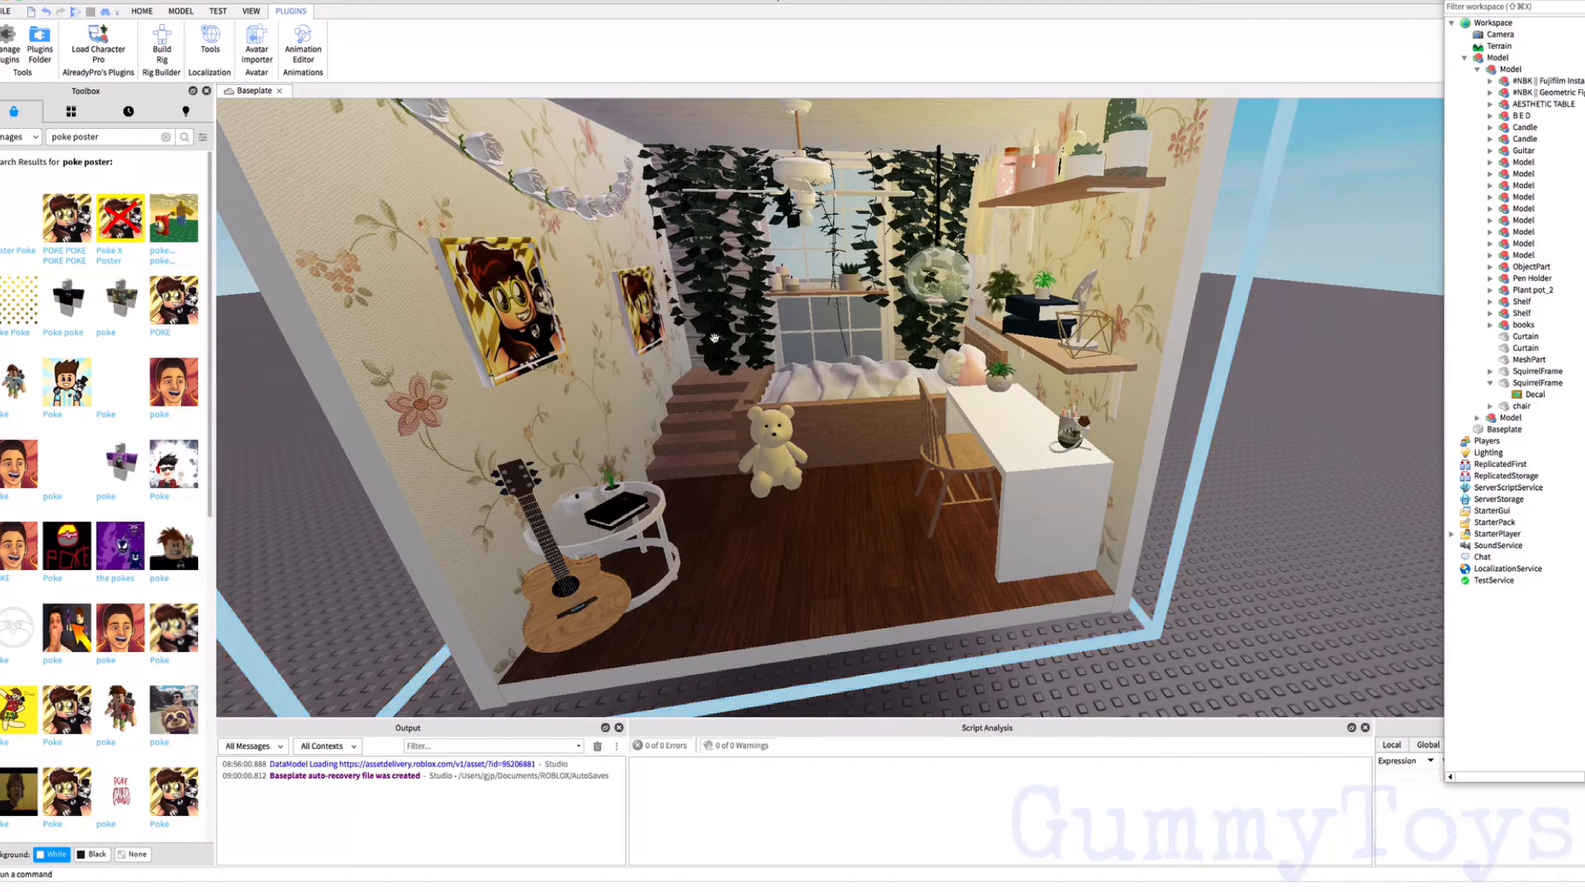
pyautogui.scroll(3, 715, 339)
pyautogui.scroll(-4, 715, 338)
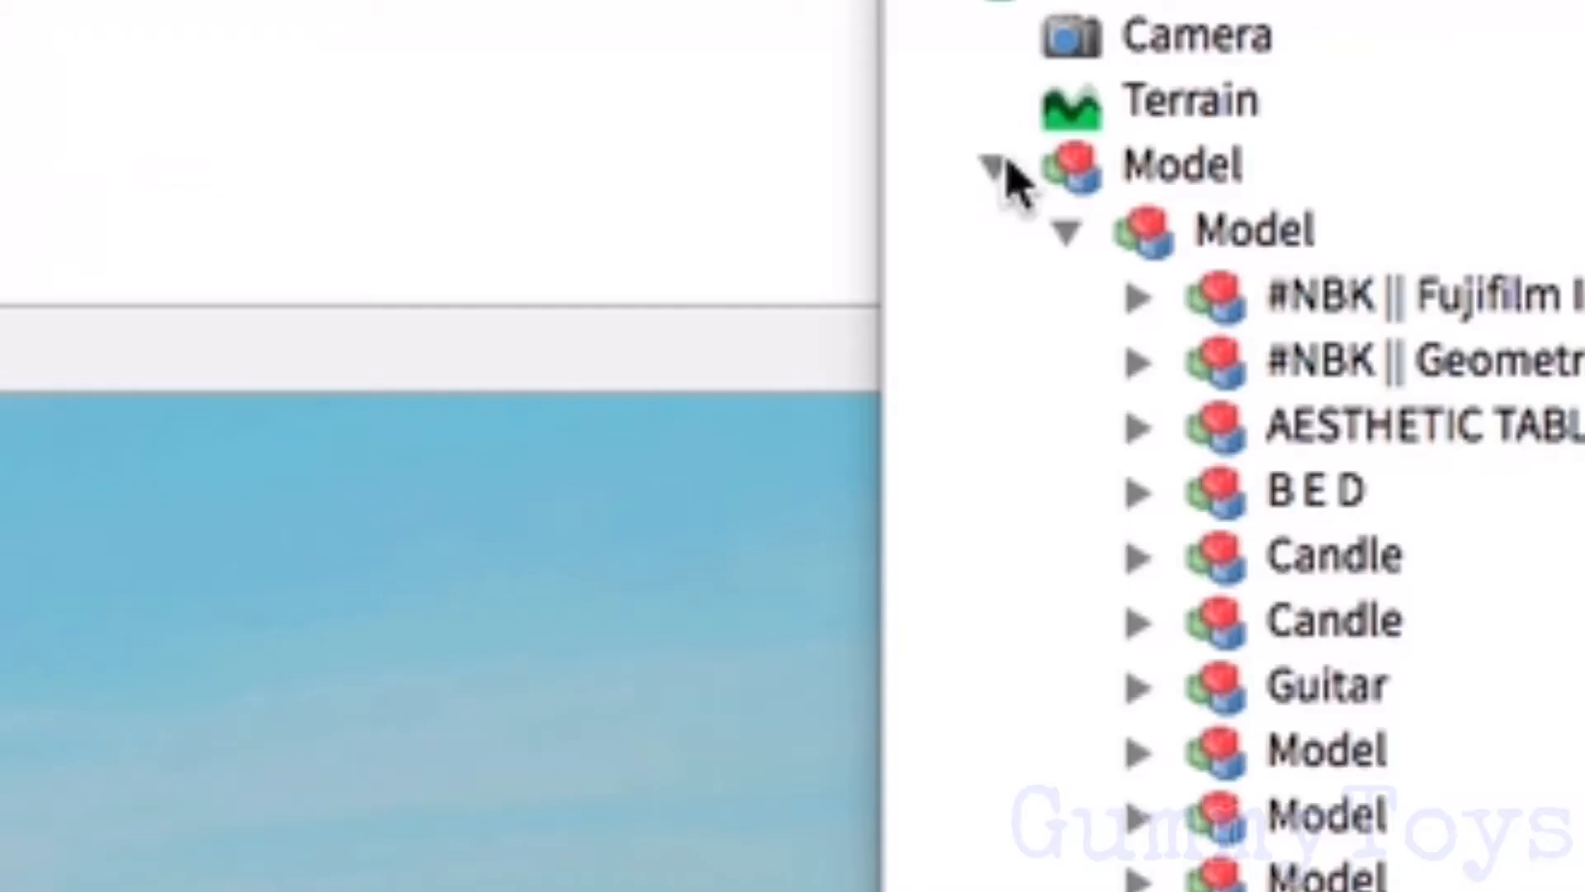
# Step: Export the bedroom Model from the workspace to the Desktop under the name roomGFX
pyautogui.click(1465, 58)
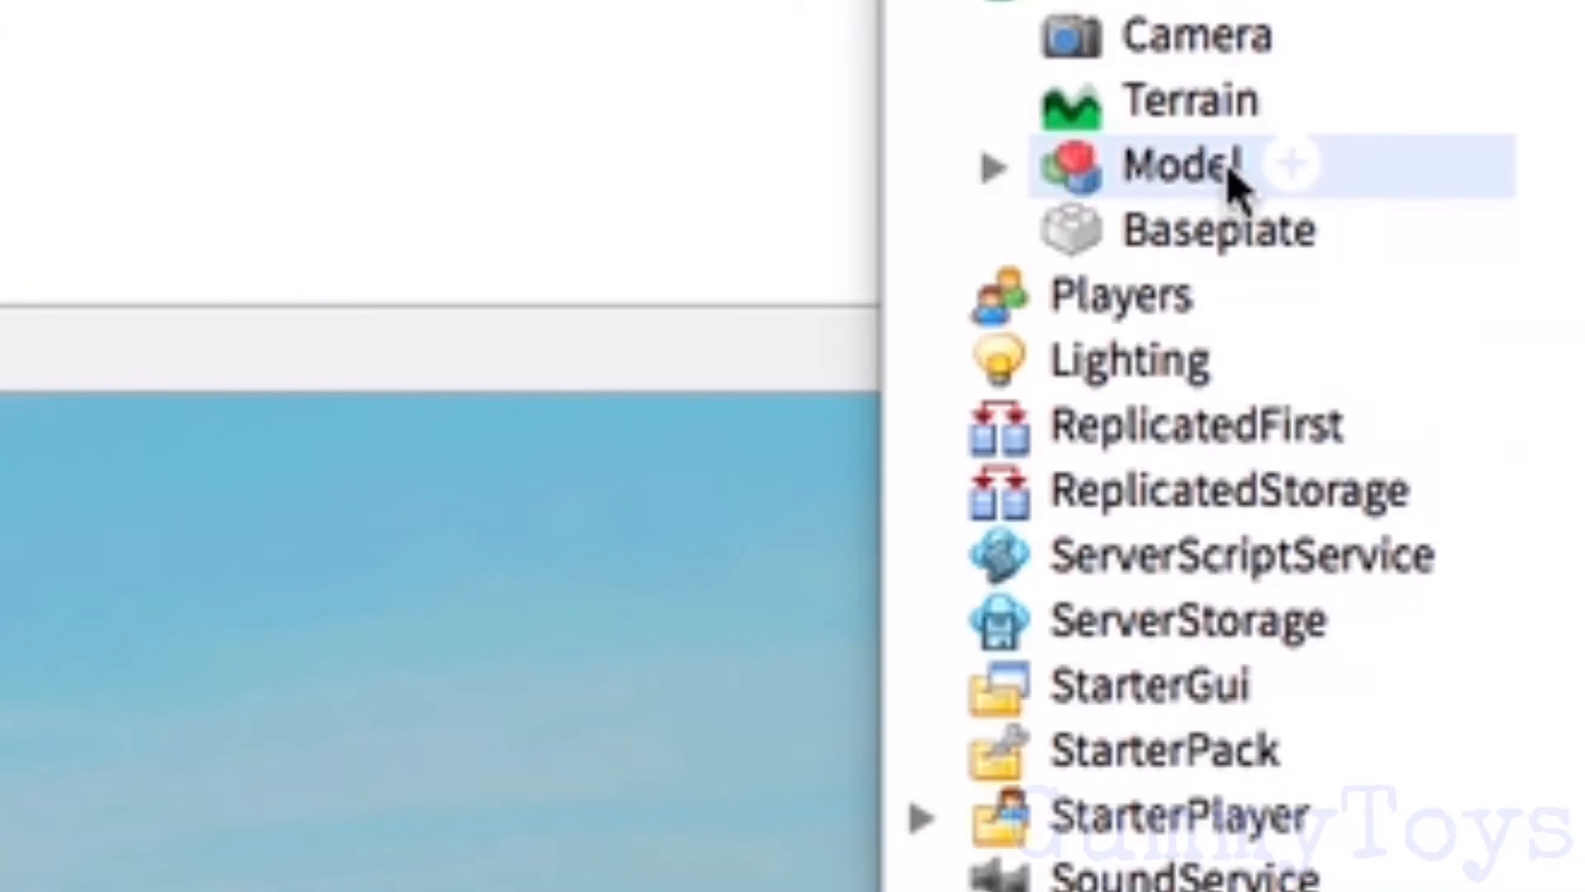
pyautogui.rightClick(1202, 169)
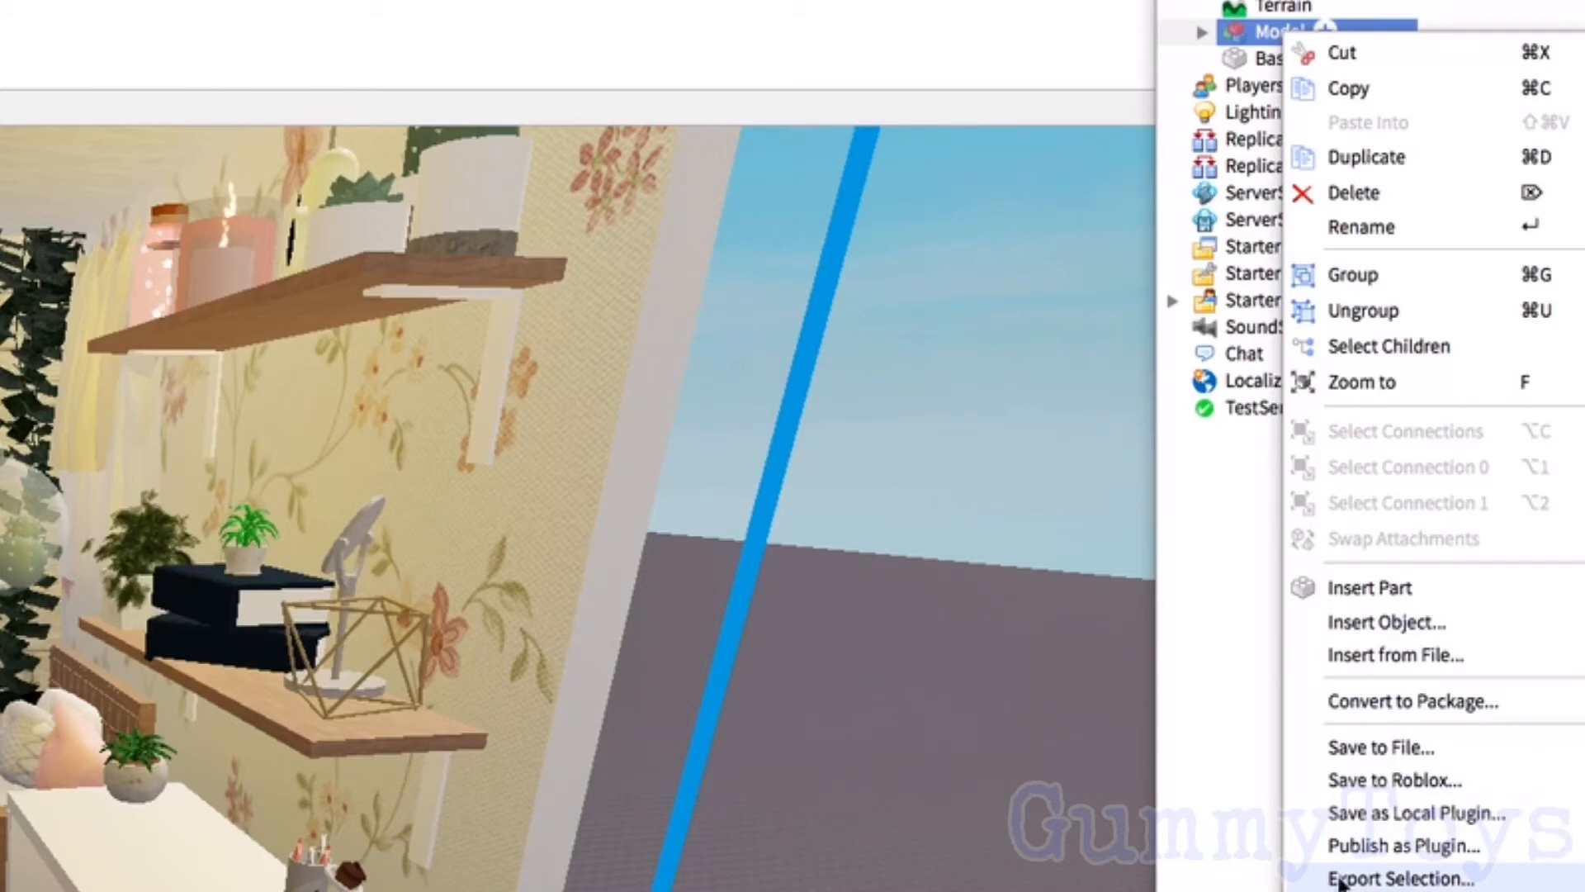
pyautogui.click(1339, 880)
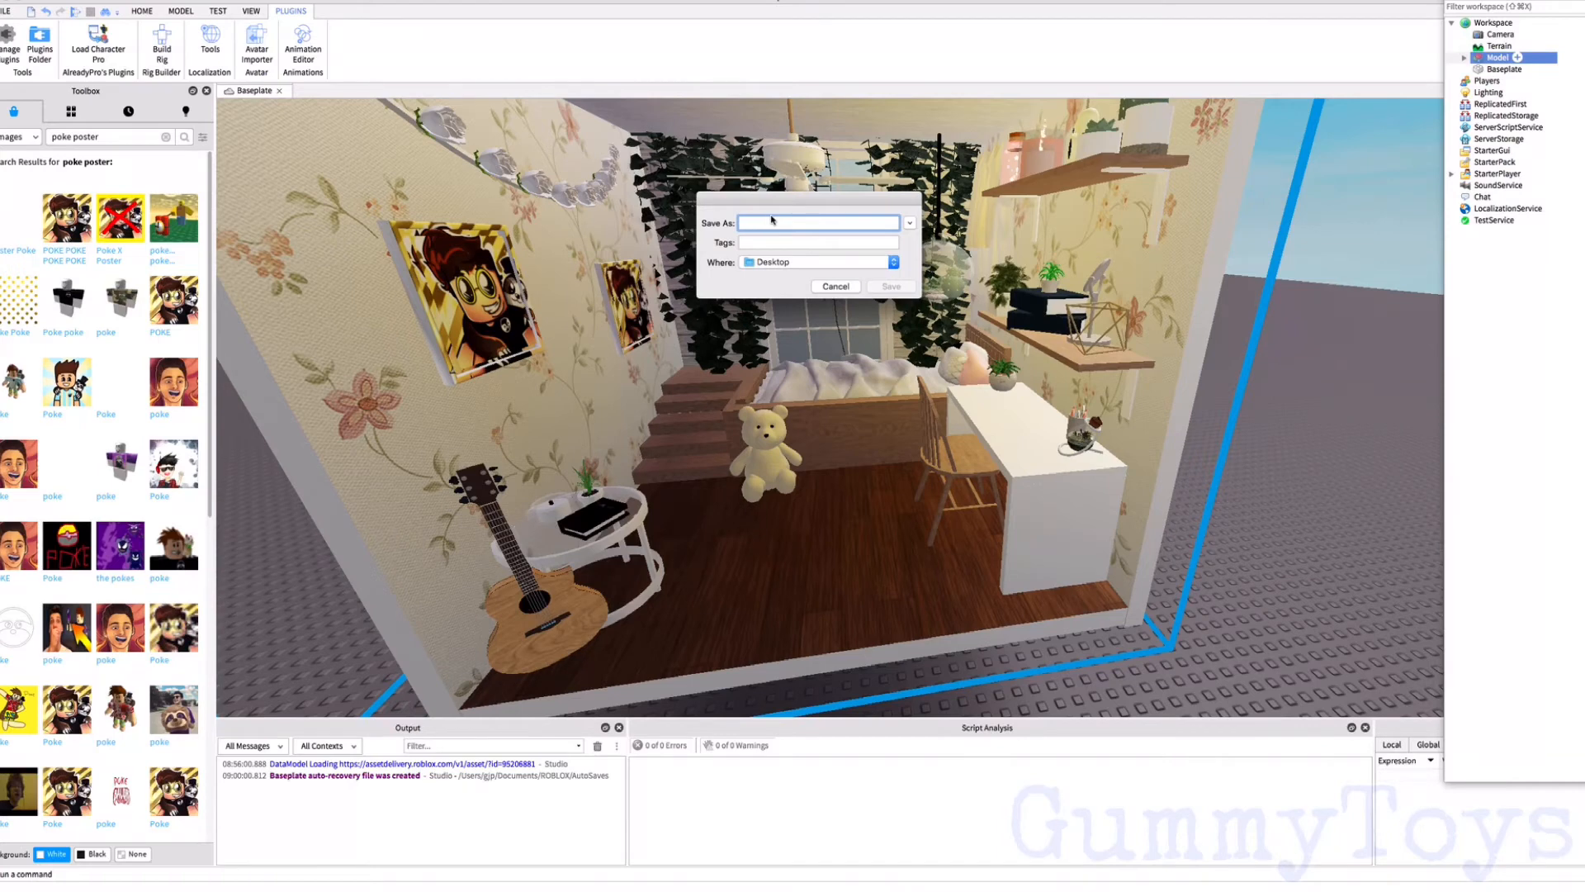
pyautogui.write('roo')
pyautogui.moveTo(772, 223); pyautogui.dragTo(726, 223)
pyautogui.click(887, 287)
pyautogui.click(897, 291)
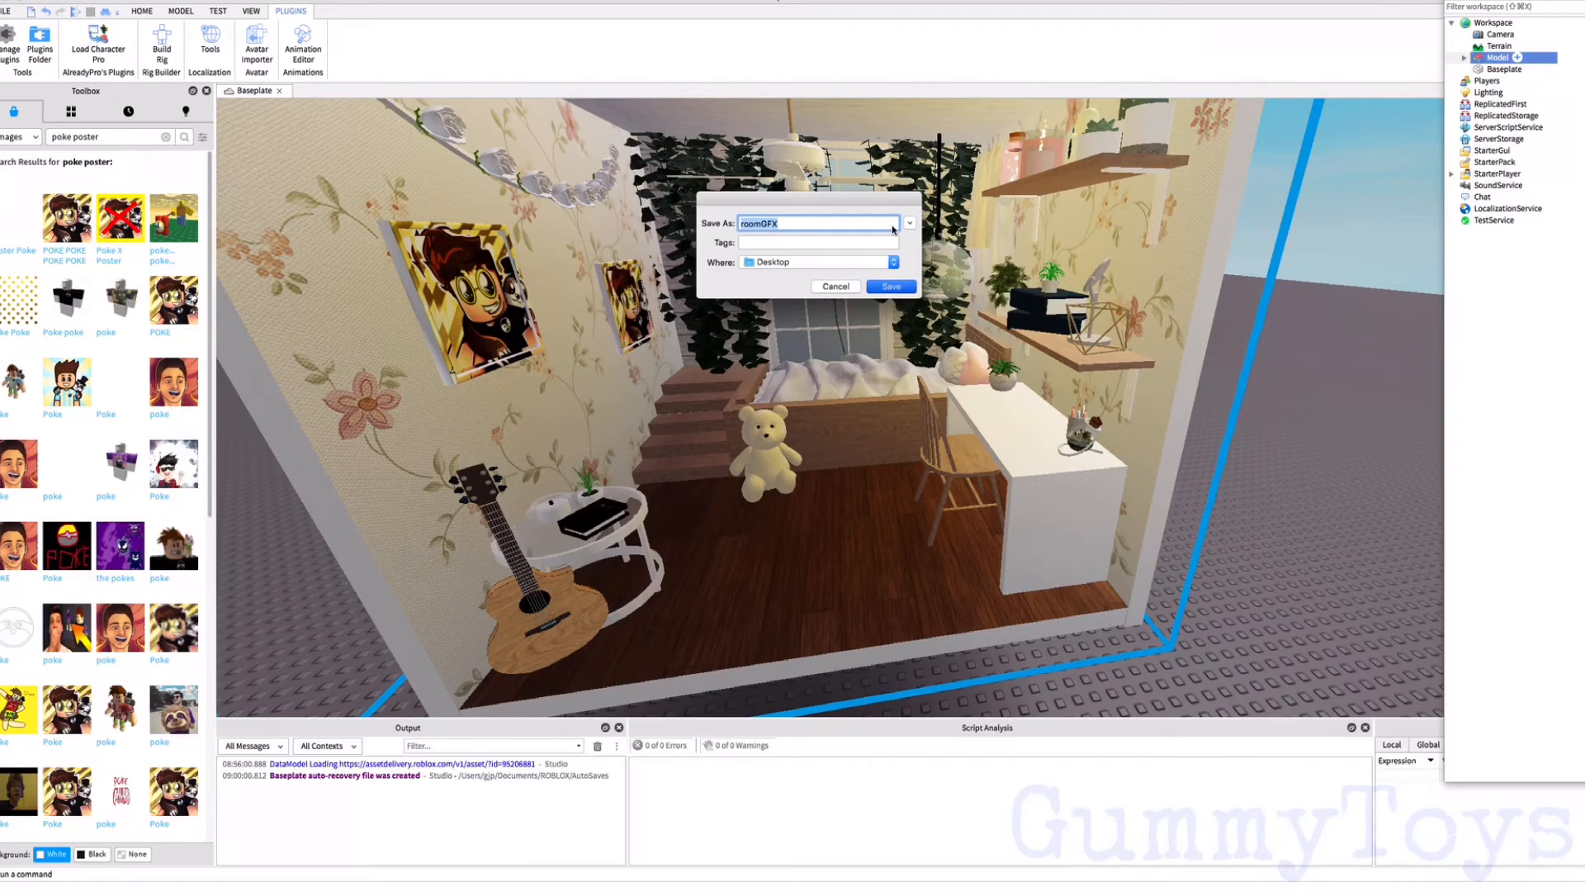
pyautogui.click(891, 286)
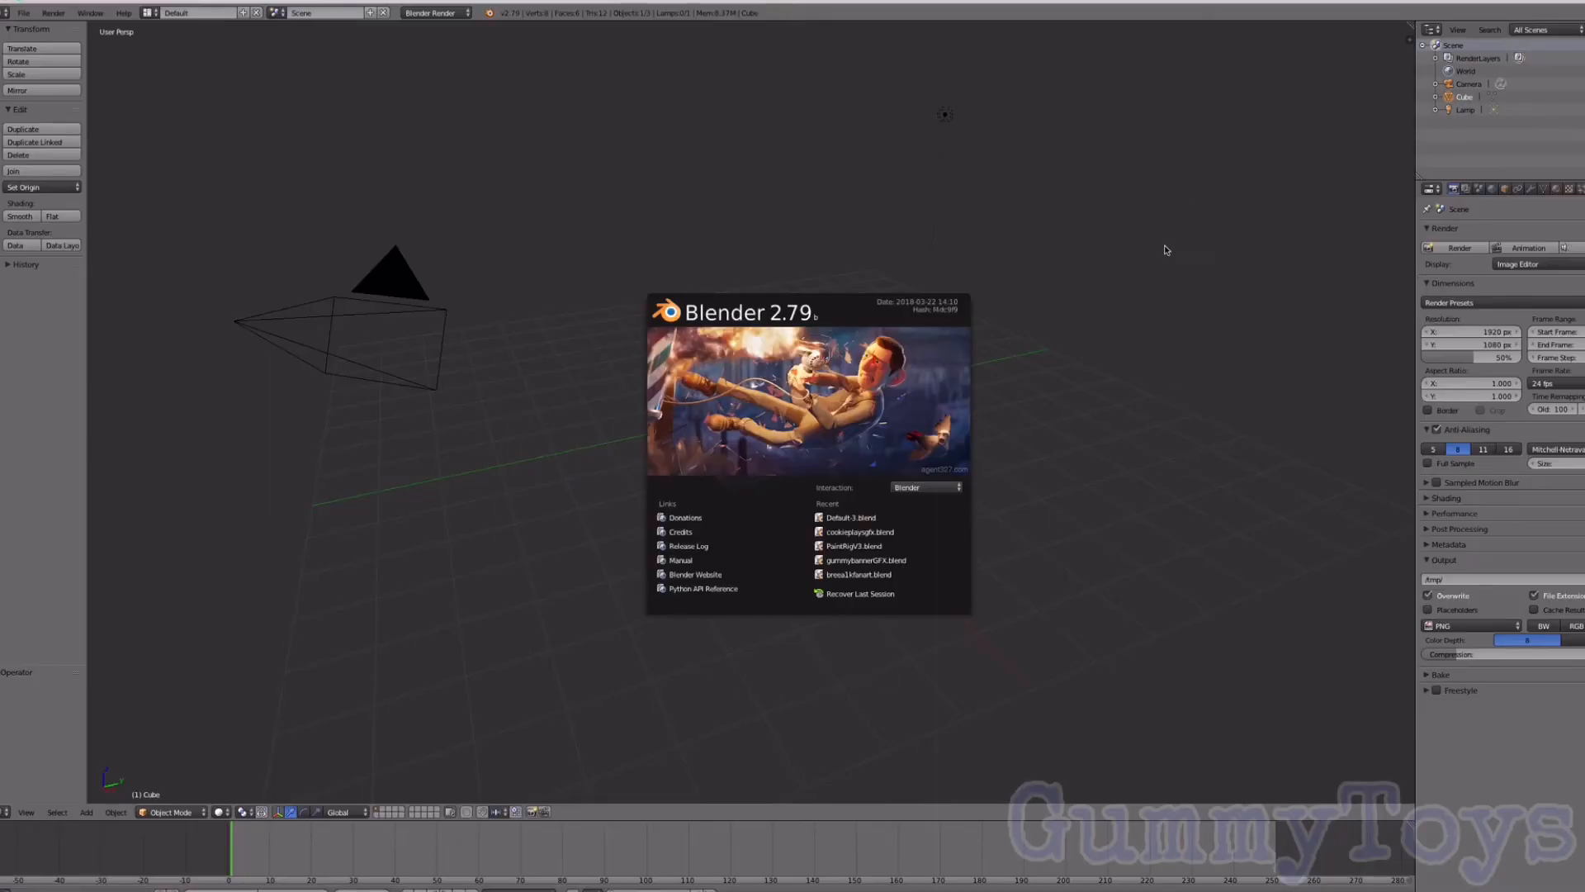
# Step: Switch to Blender, dismiss the splash screen and delete the default cube
pyautogui.click(1155, 275)
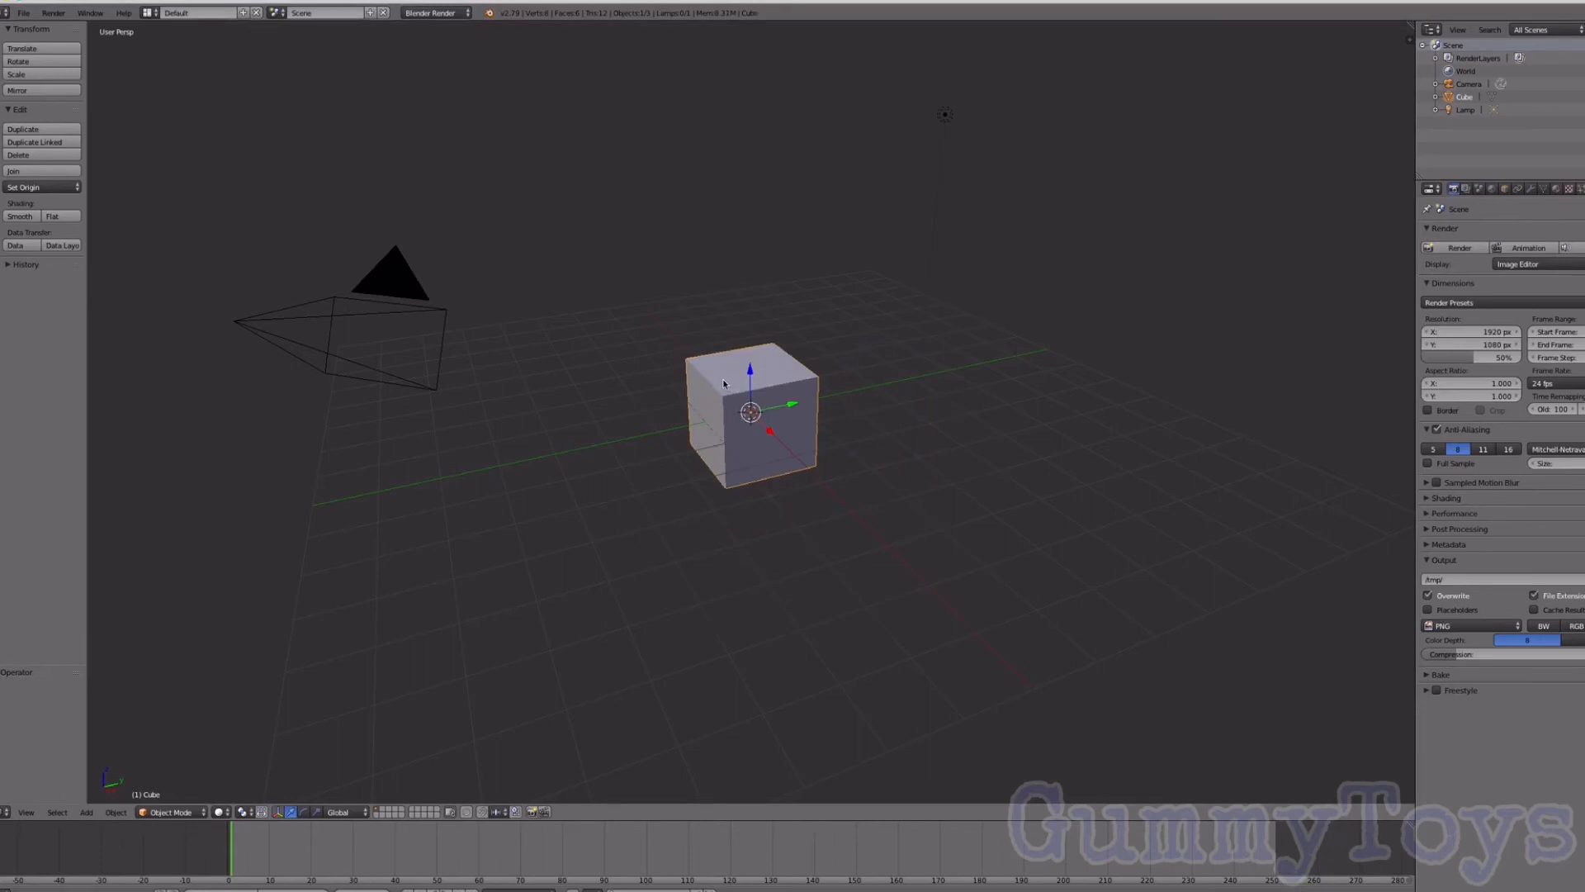
pyautogui.press('x')
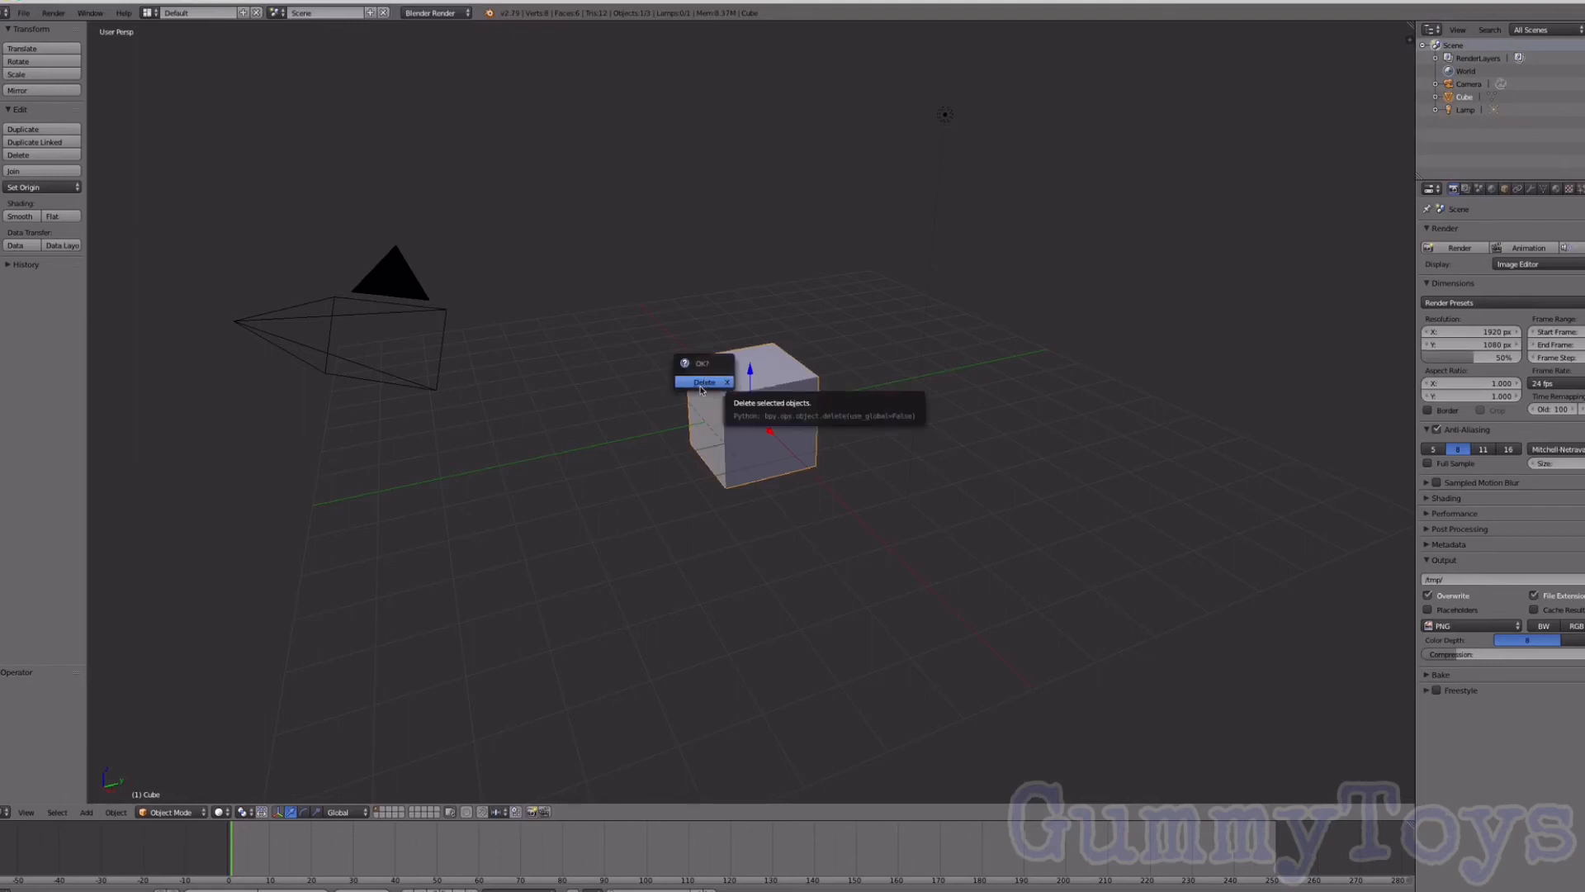
pyautogui.click(702, 382)
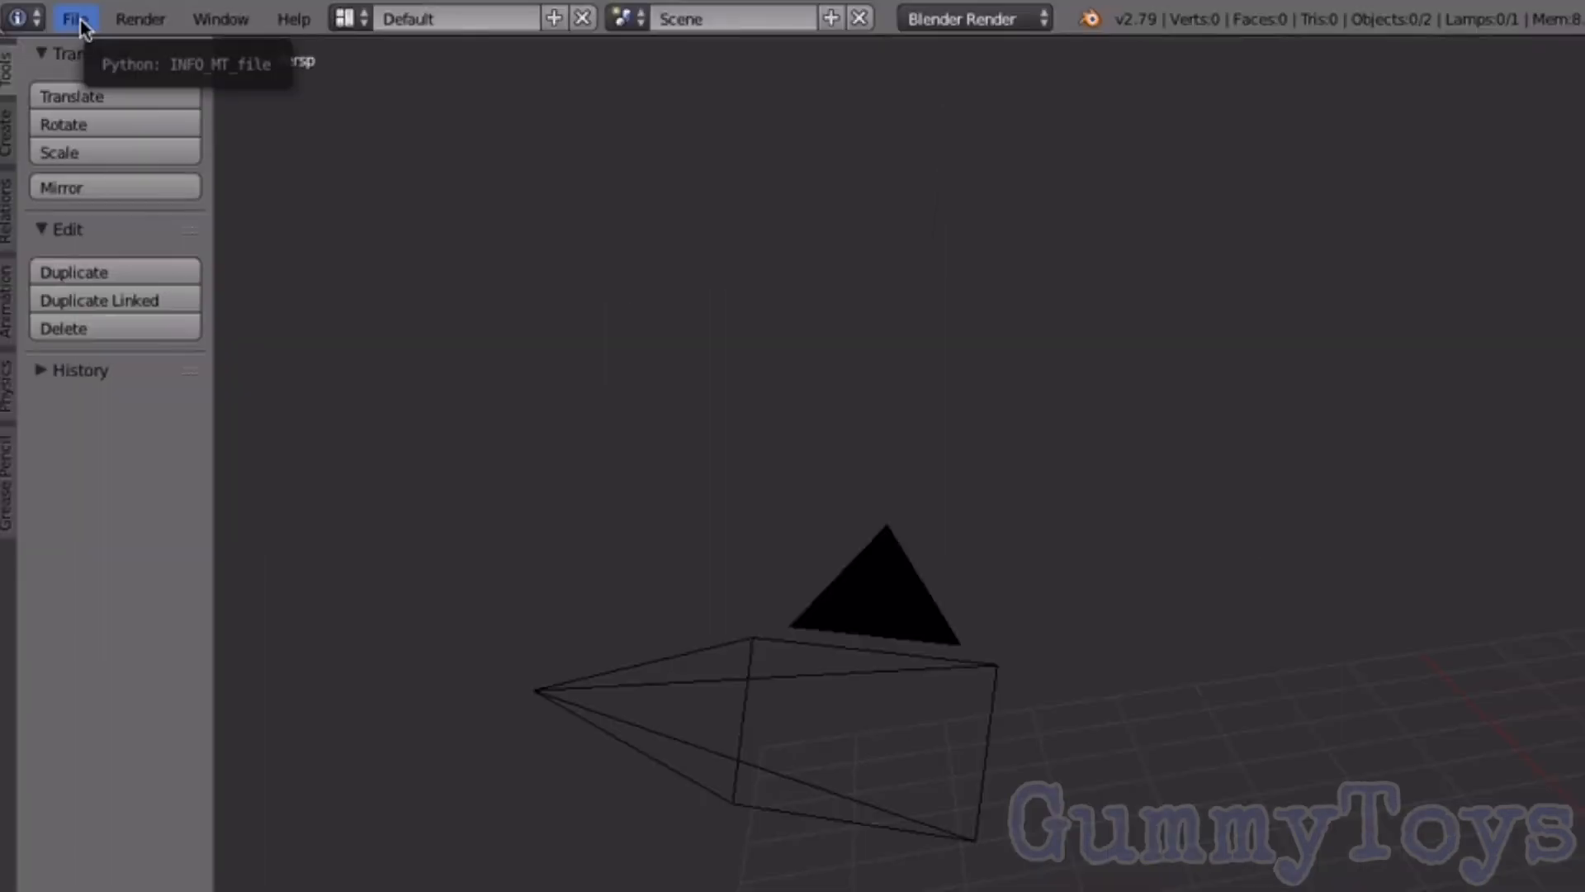
# Step: Import the exported avatar as a Wavefront OBJ file and move it slightly down from its original position
pyautogui.click(26, 14)
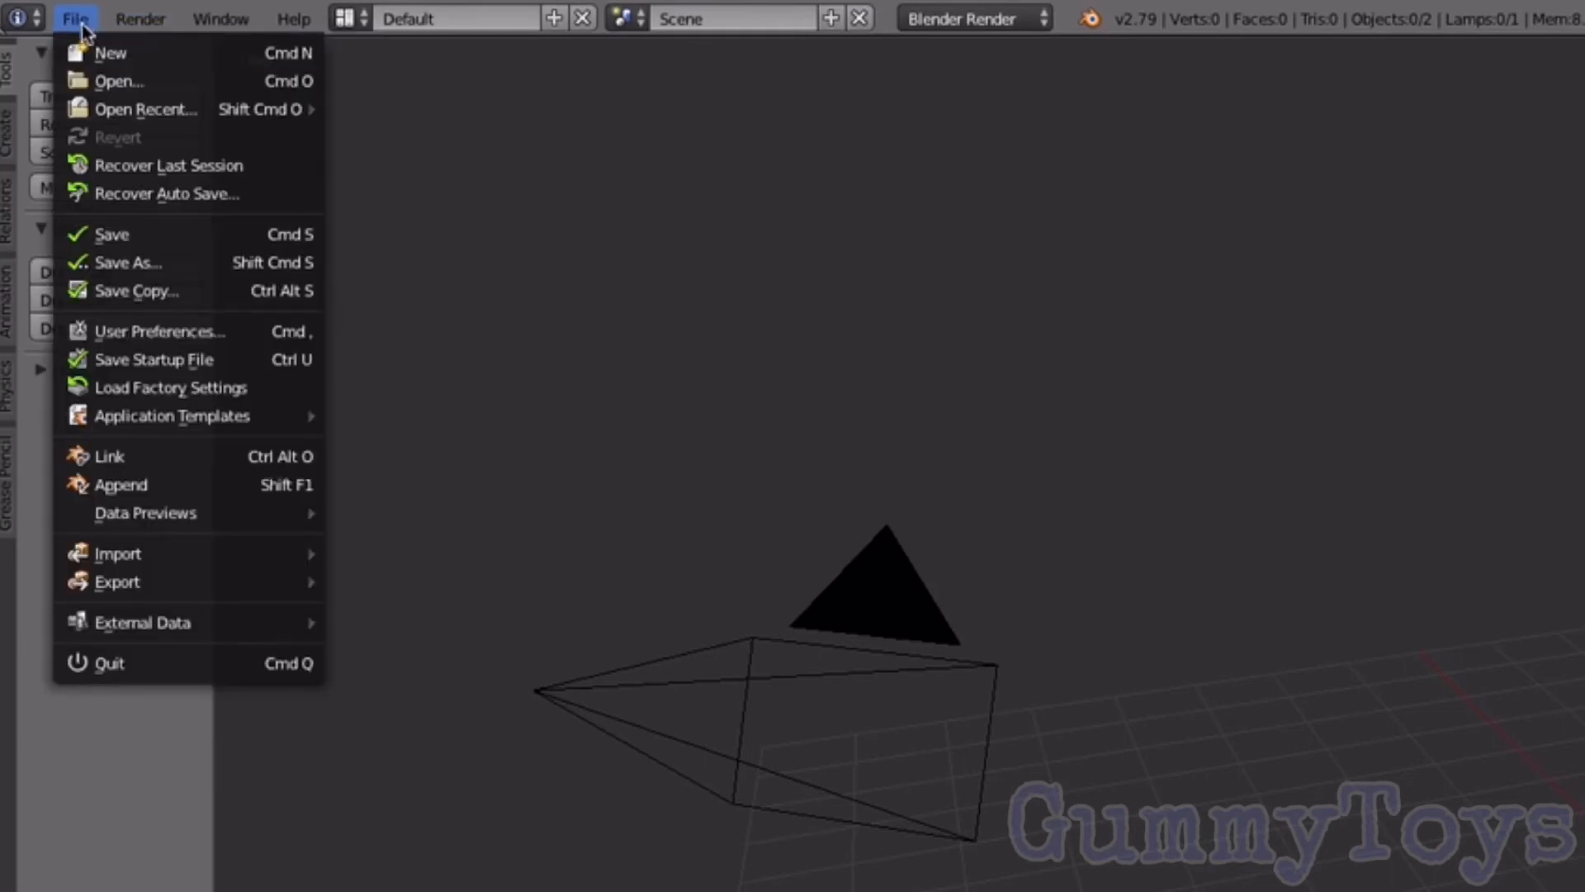
pyautogui.moveTo(137, 555)
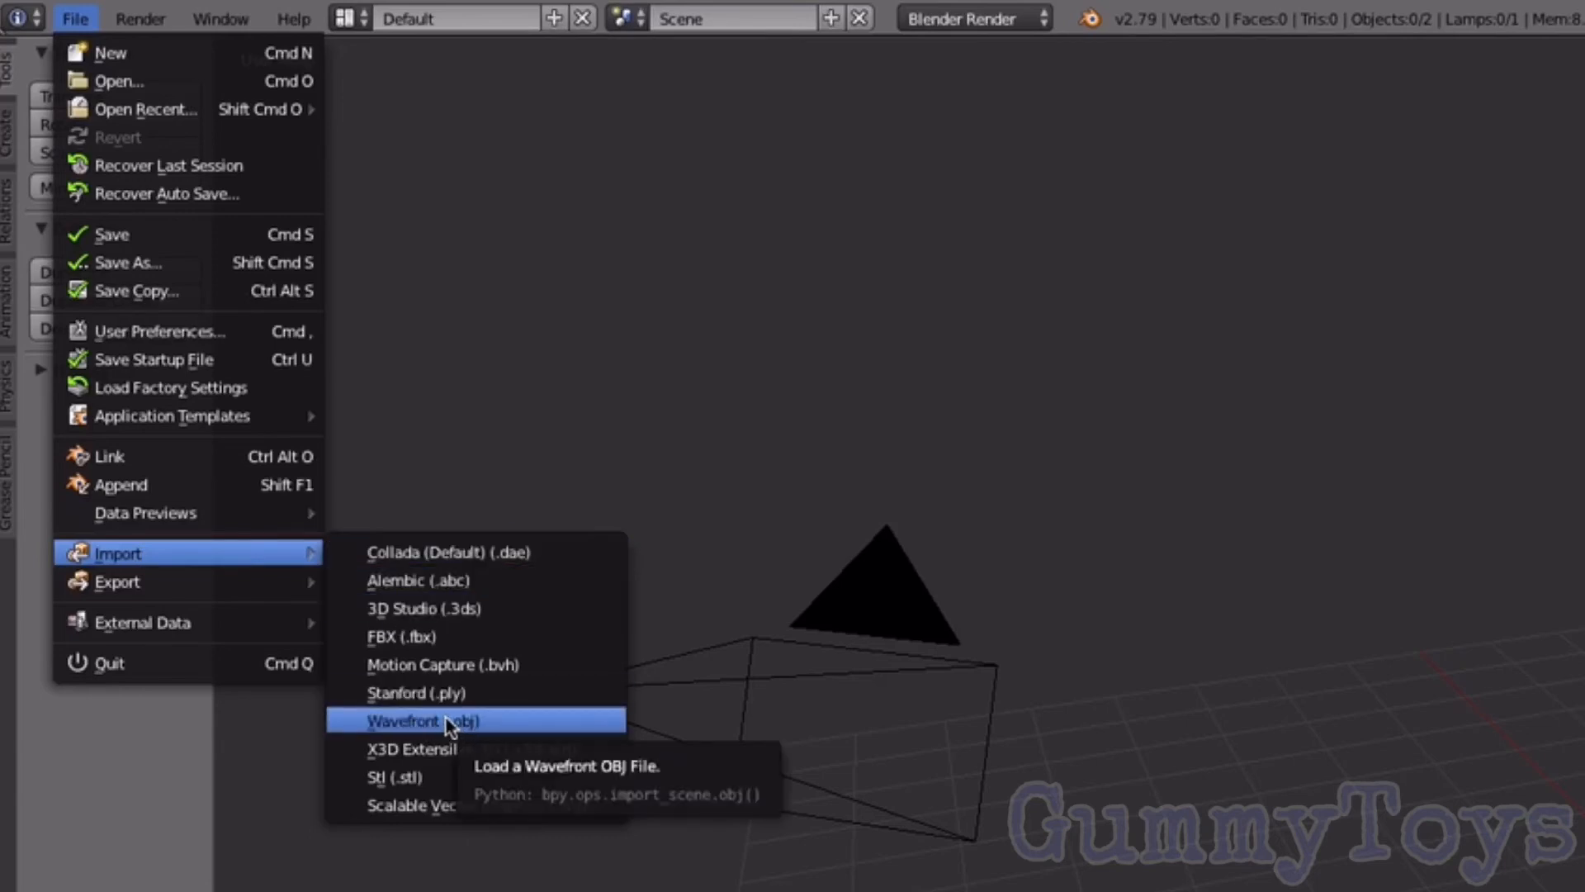
pyautogui.click(424, 721)
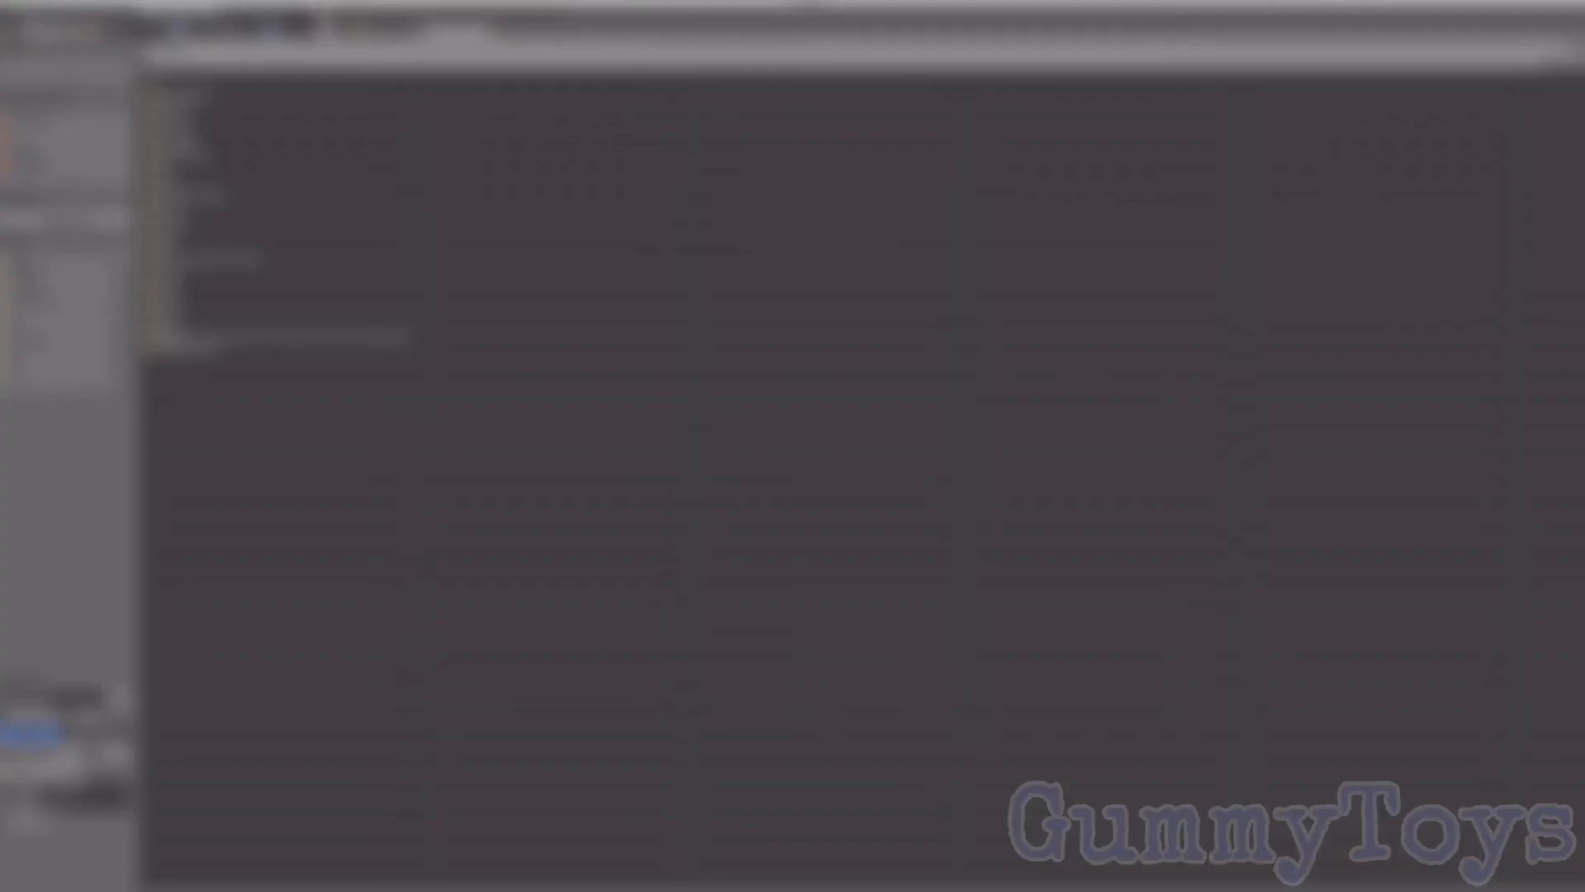
pyautogui.click(412, 122)
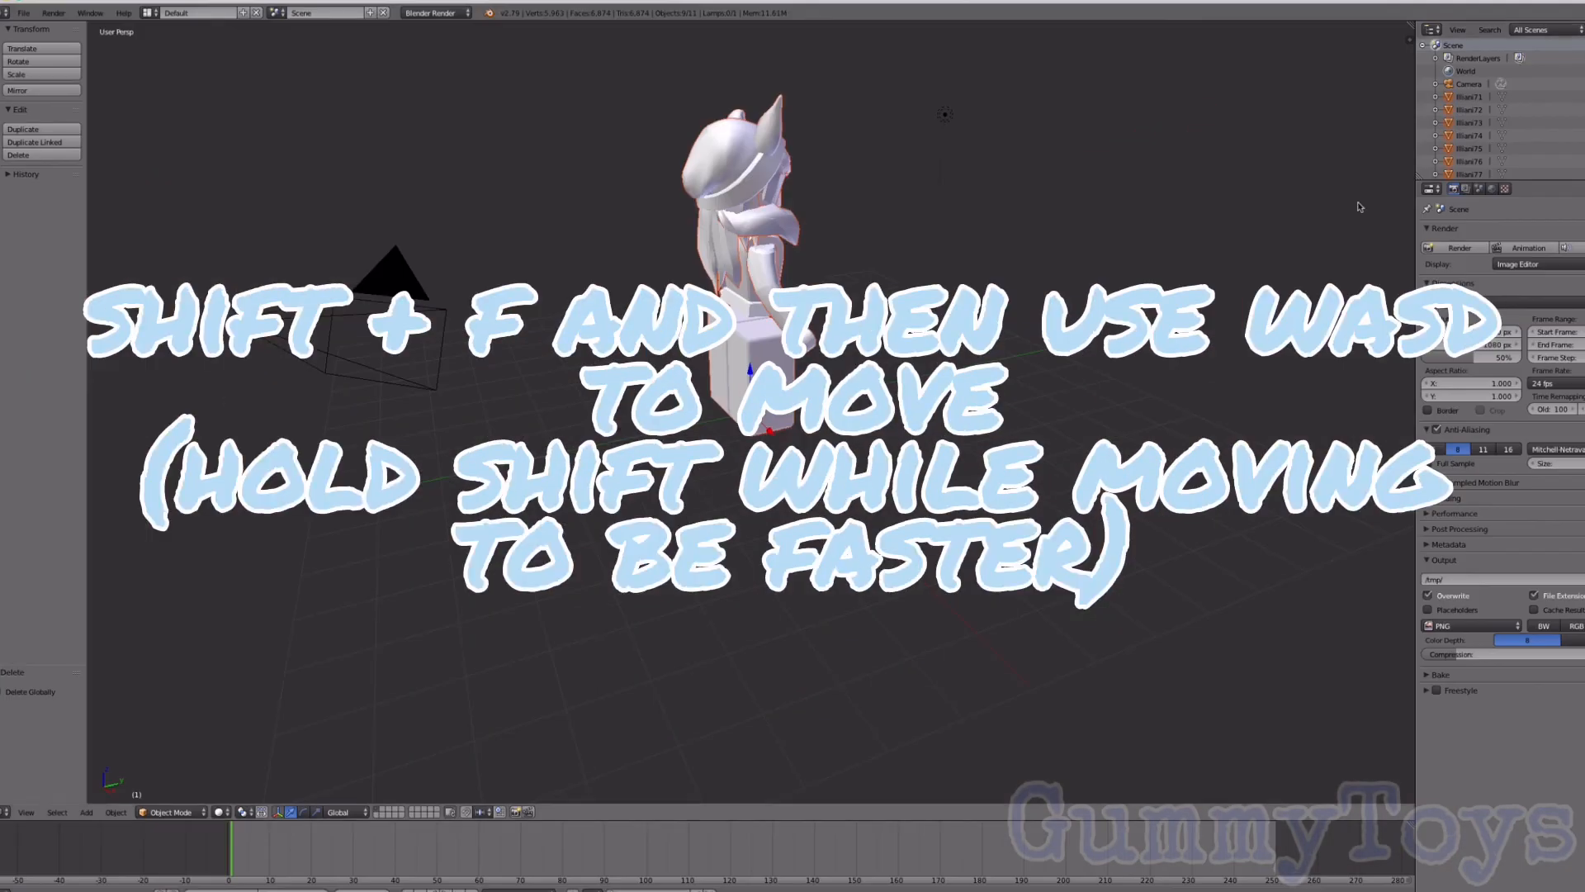
pyautogui.press('g')
pyautogui.click(1177, 294)
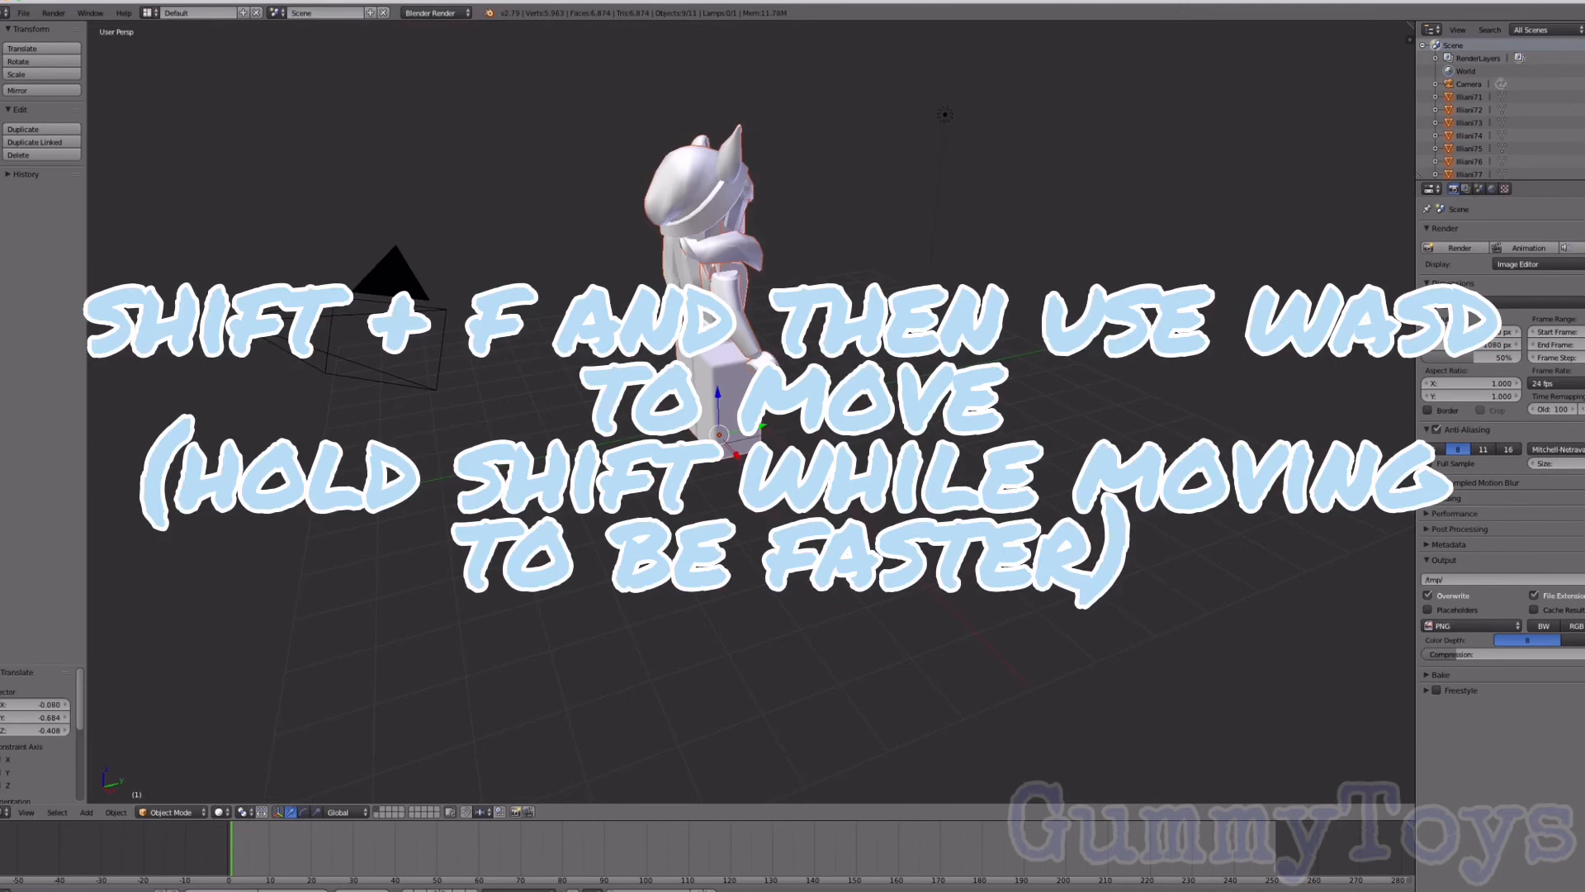
# Step: Walk the view around the imported avatar to face it from the front at full height
pyautogui.hotkey('shift', 'f')
pyautogui.press('w')
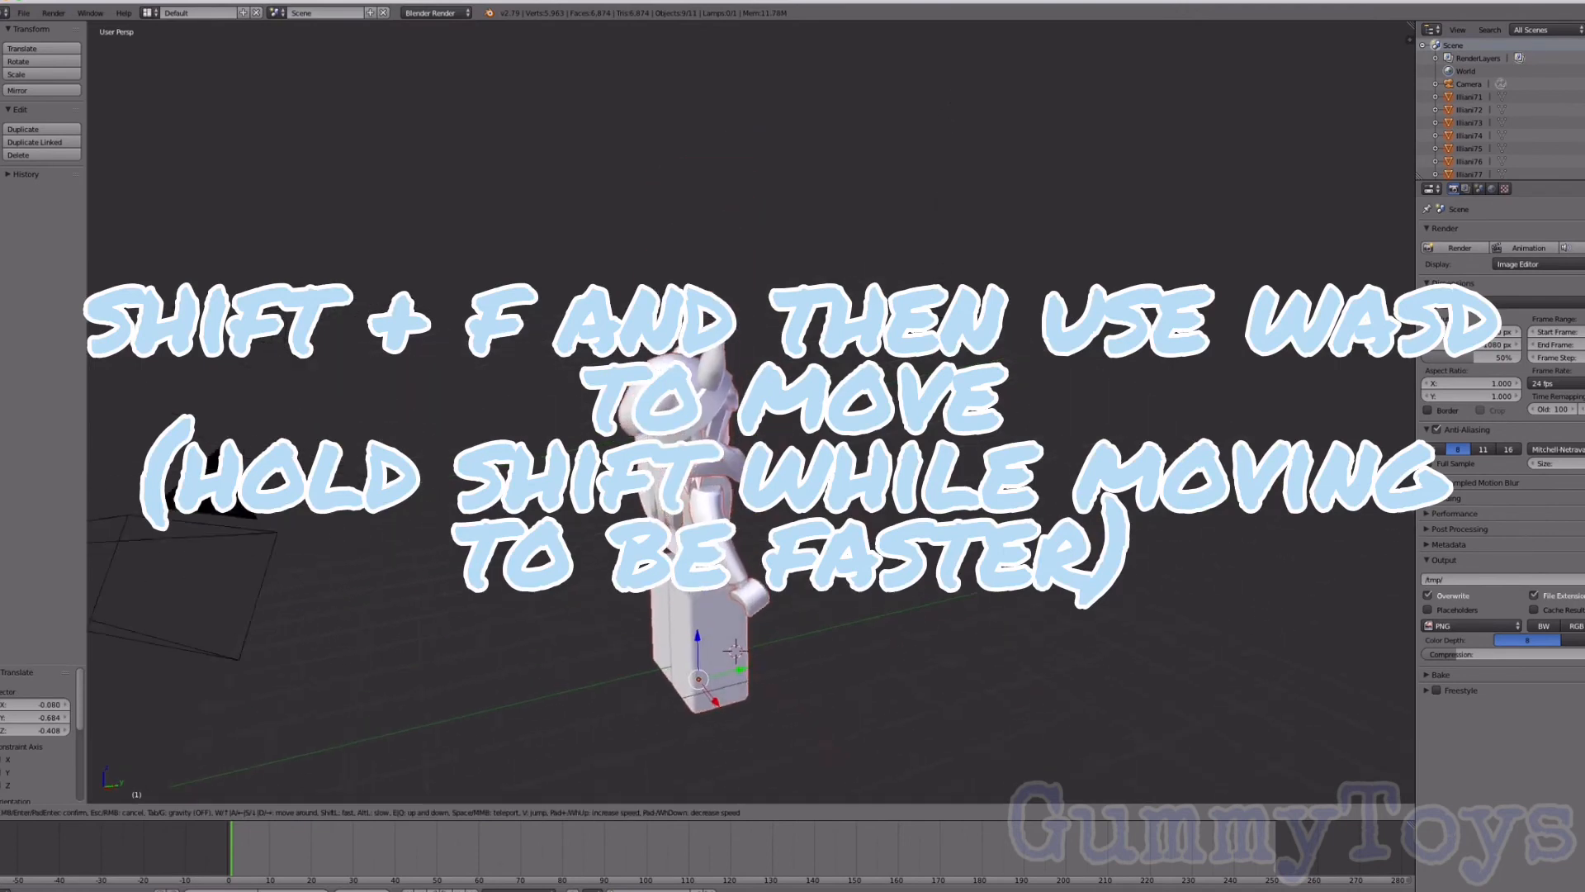
pyautogui.press('d')
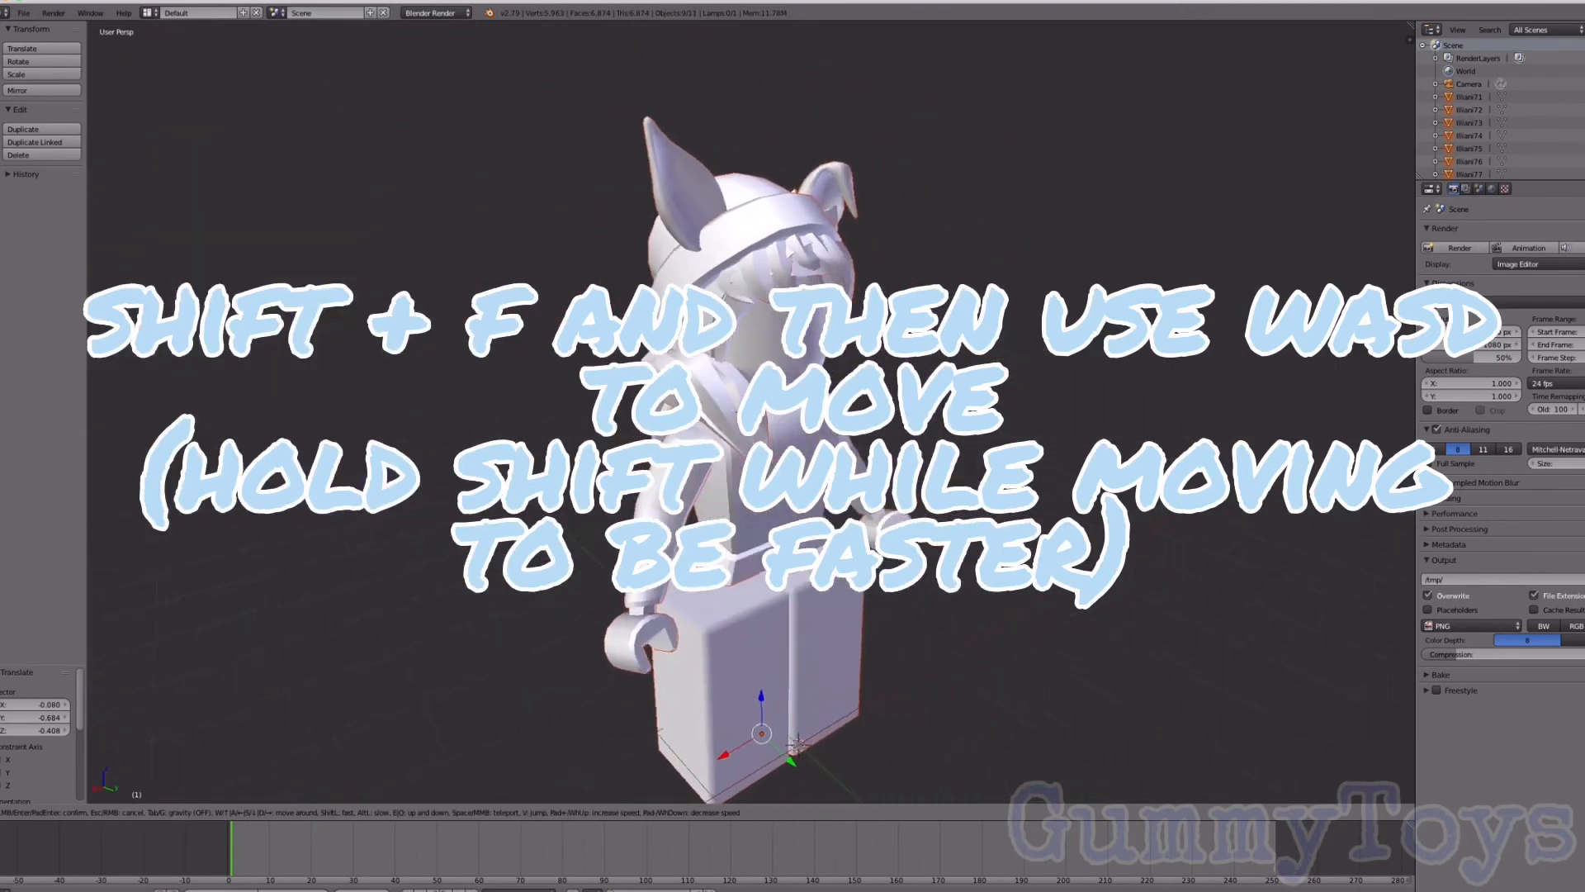
pyautogui.press('a')
pyautogui.press('s')
pyautogui.press('w')
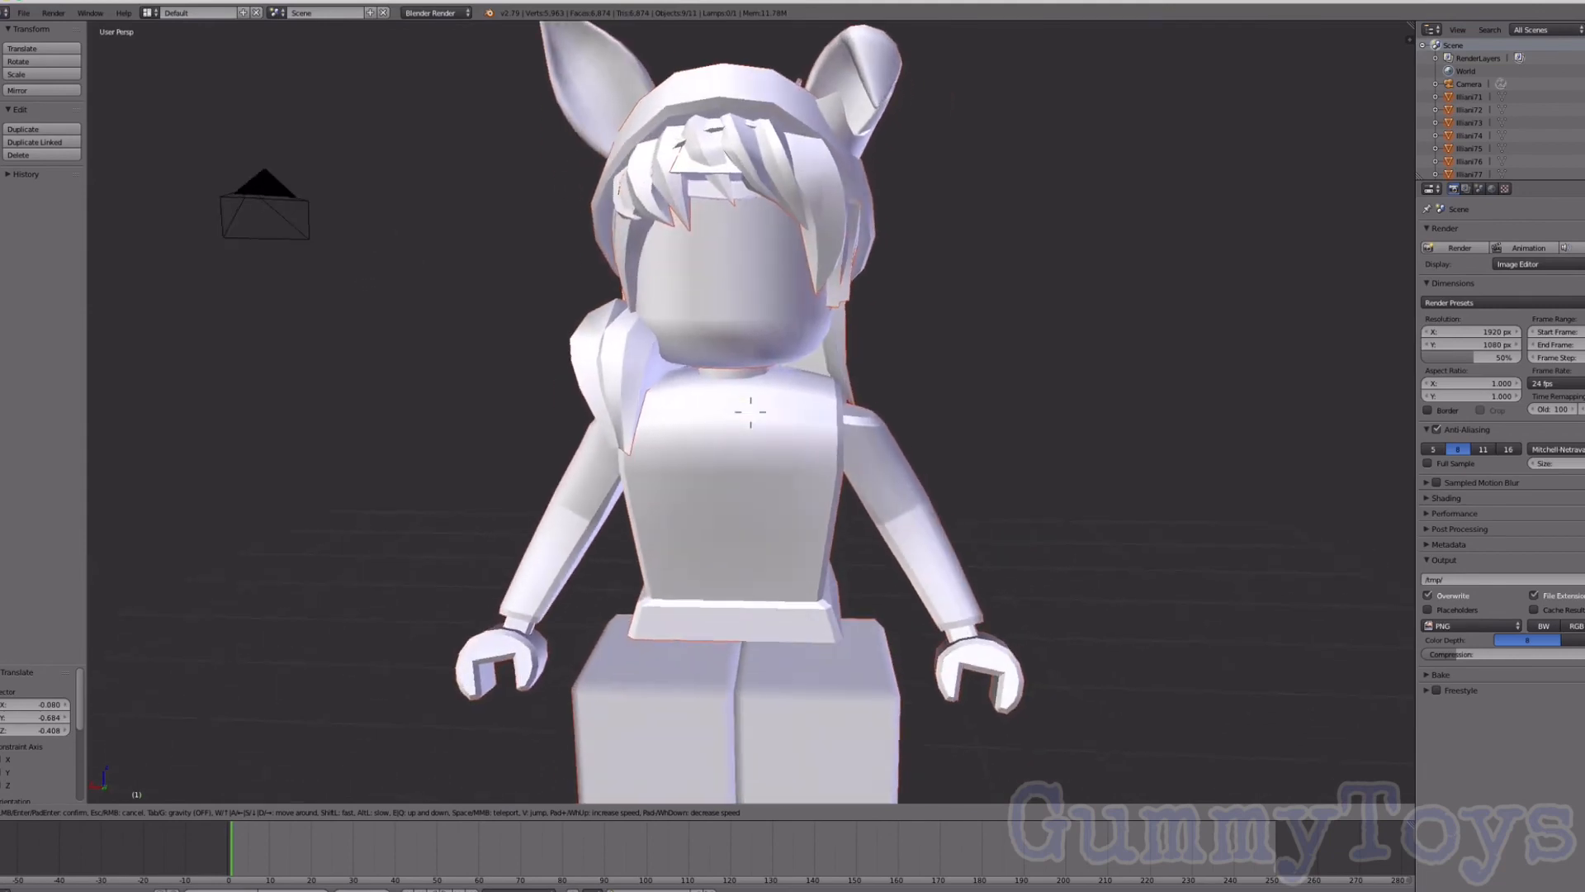
pyautogui.press('s')
pyautogui.click(751, 416)
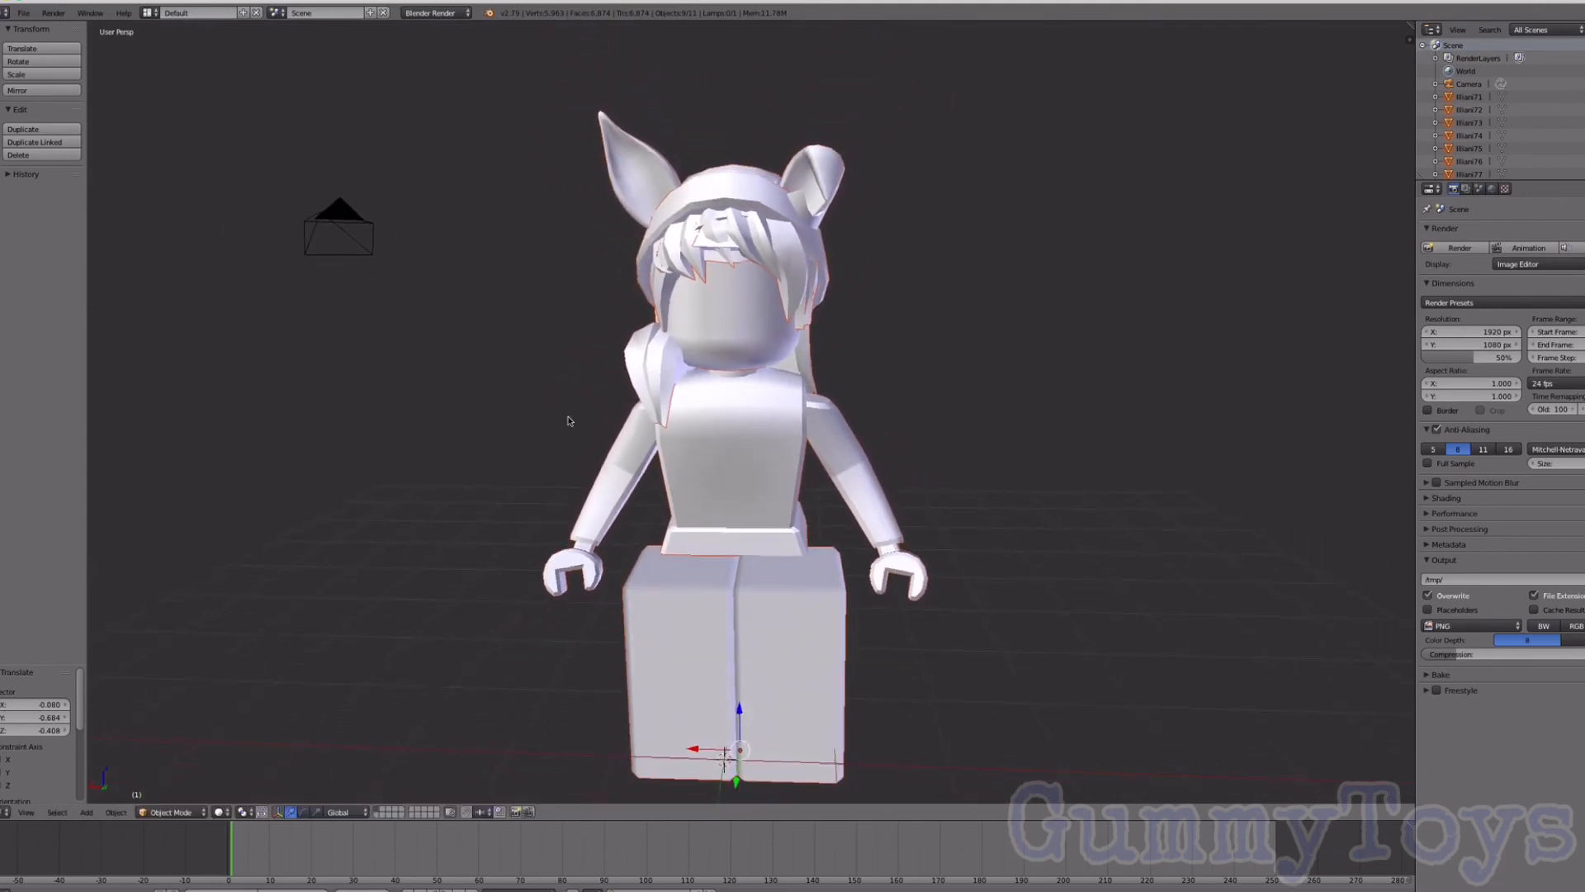
# Step: Set the viewport shading to Material
pyautogui.click(223, 811)
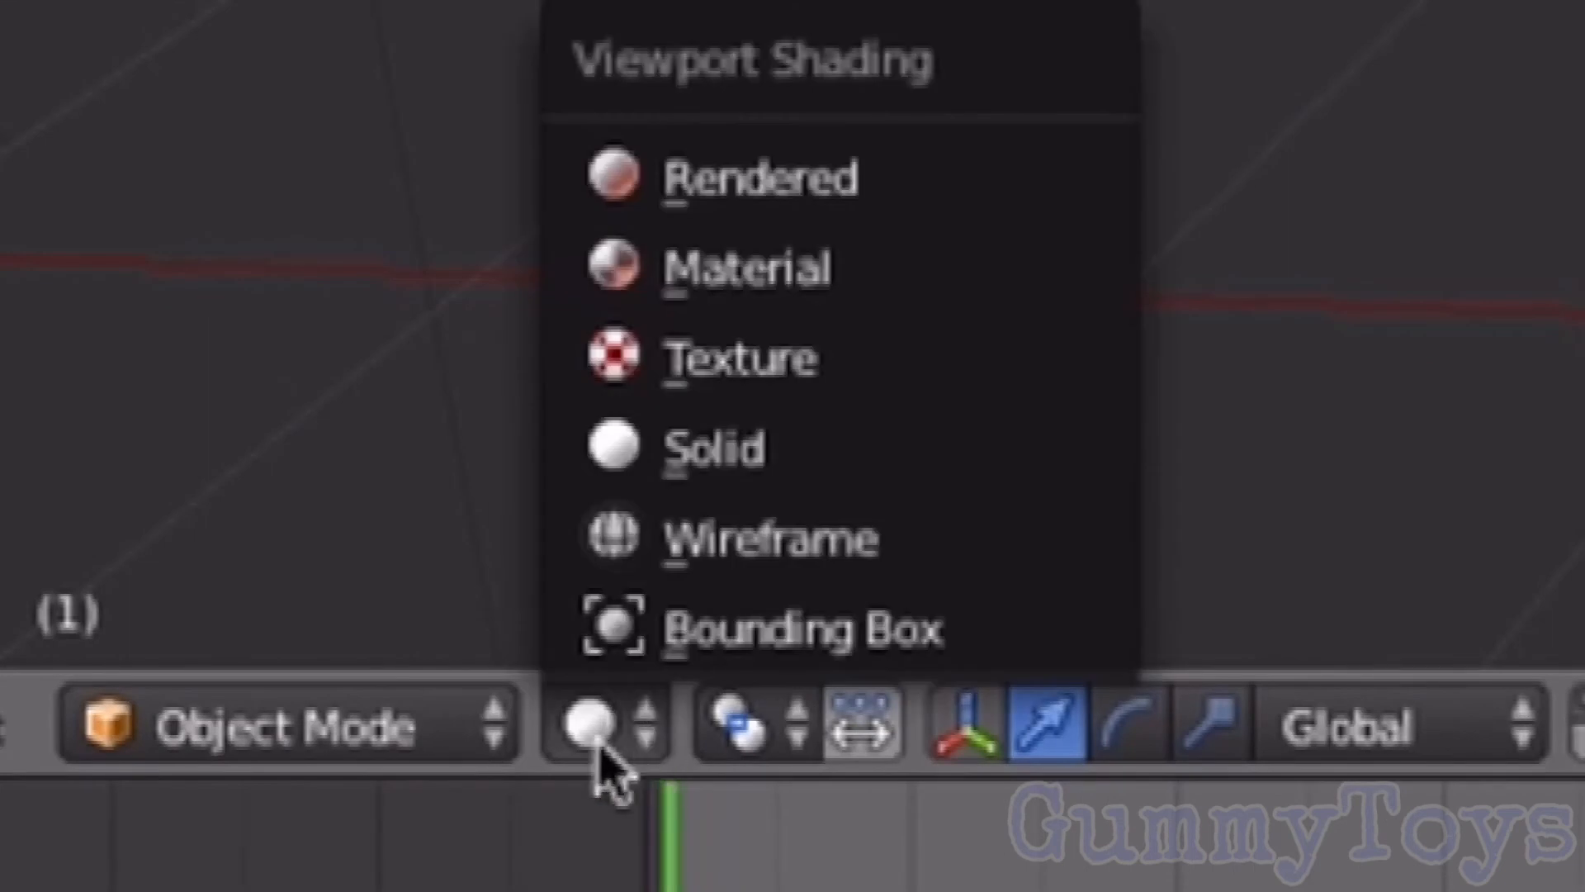
pyautogui.click(796, 264)
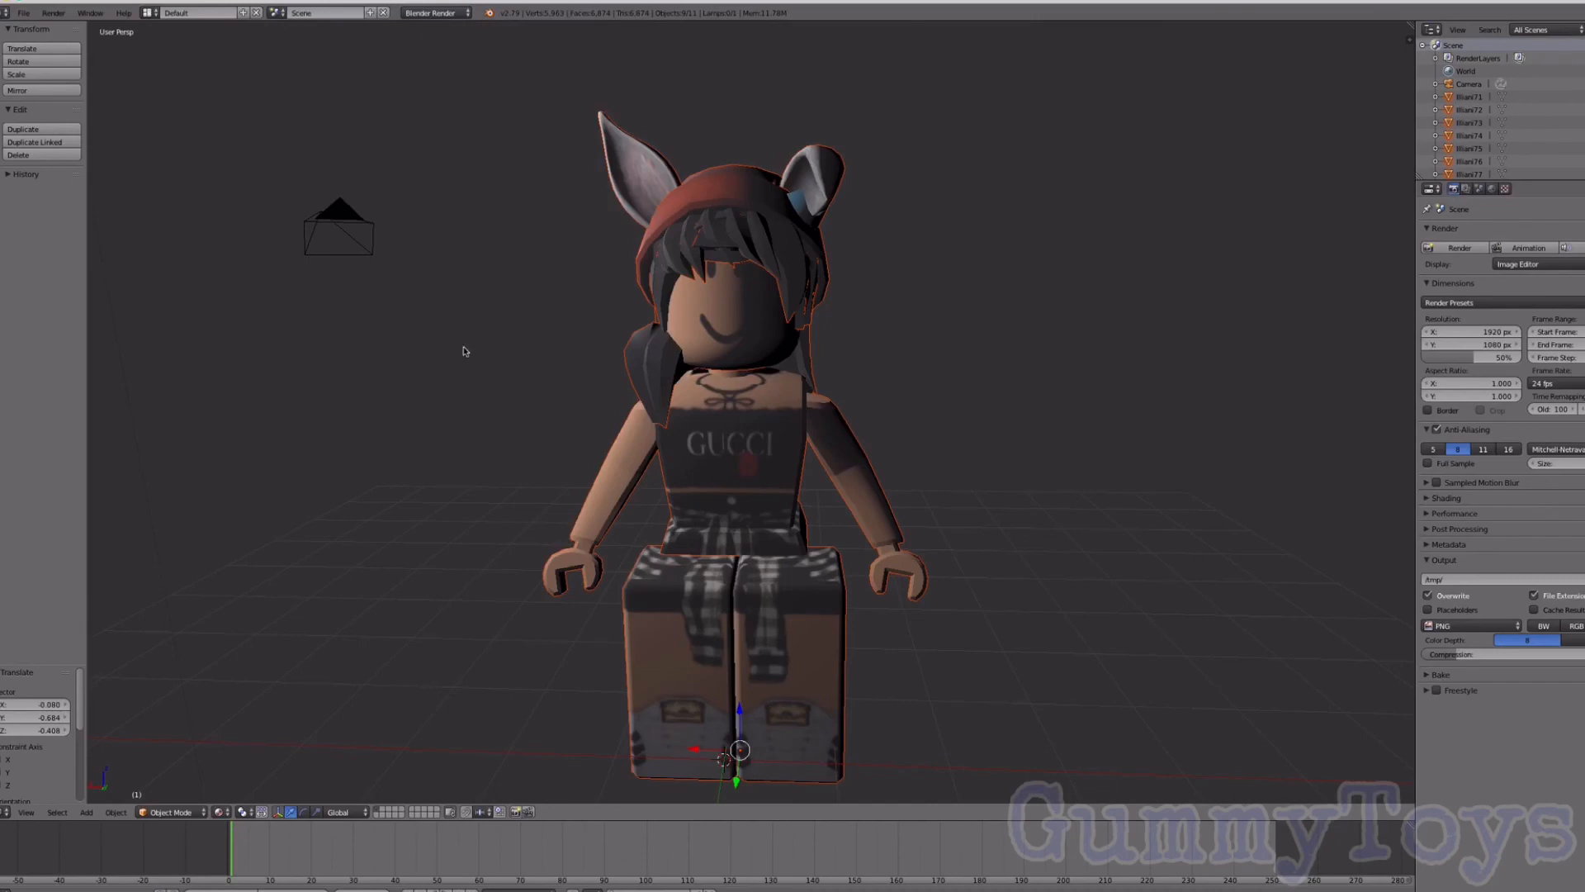
pyautogui.click(458, 12)
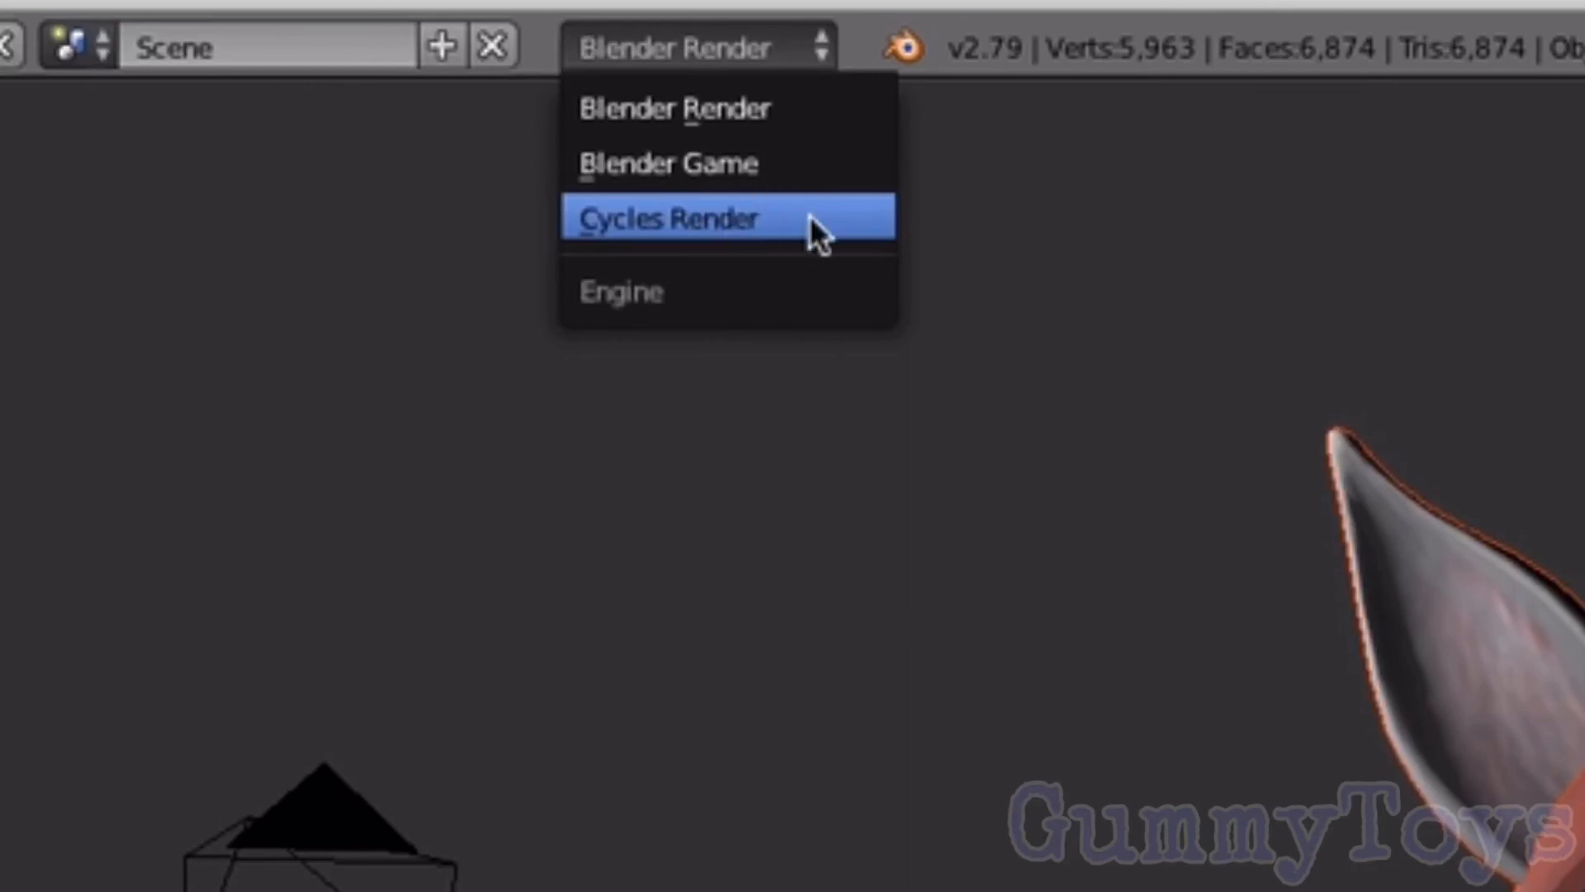
pyautogui.click(760, 51)
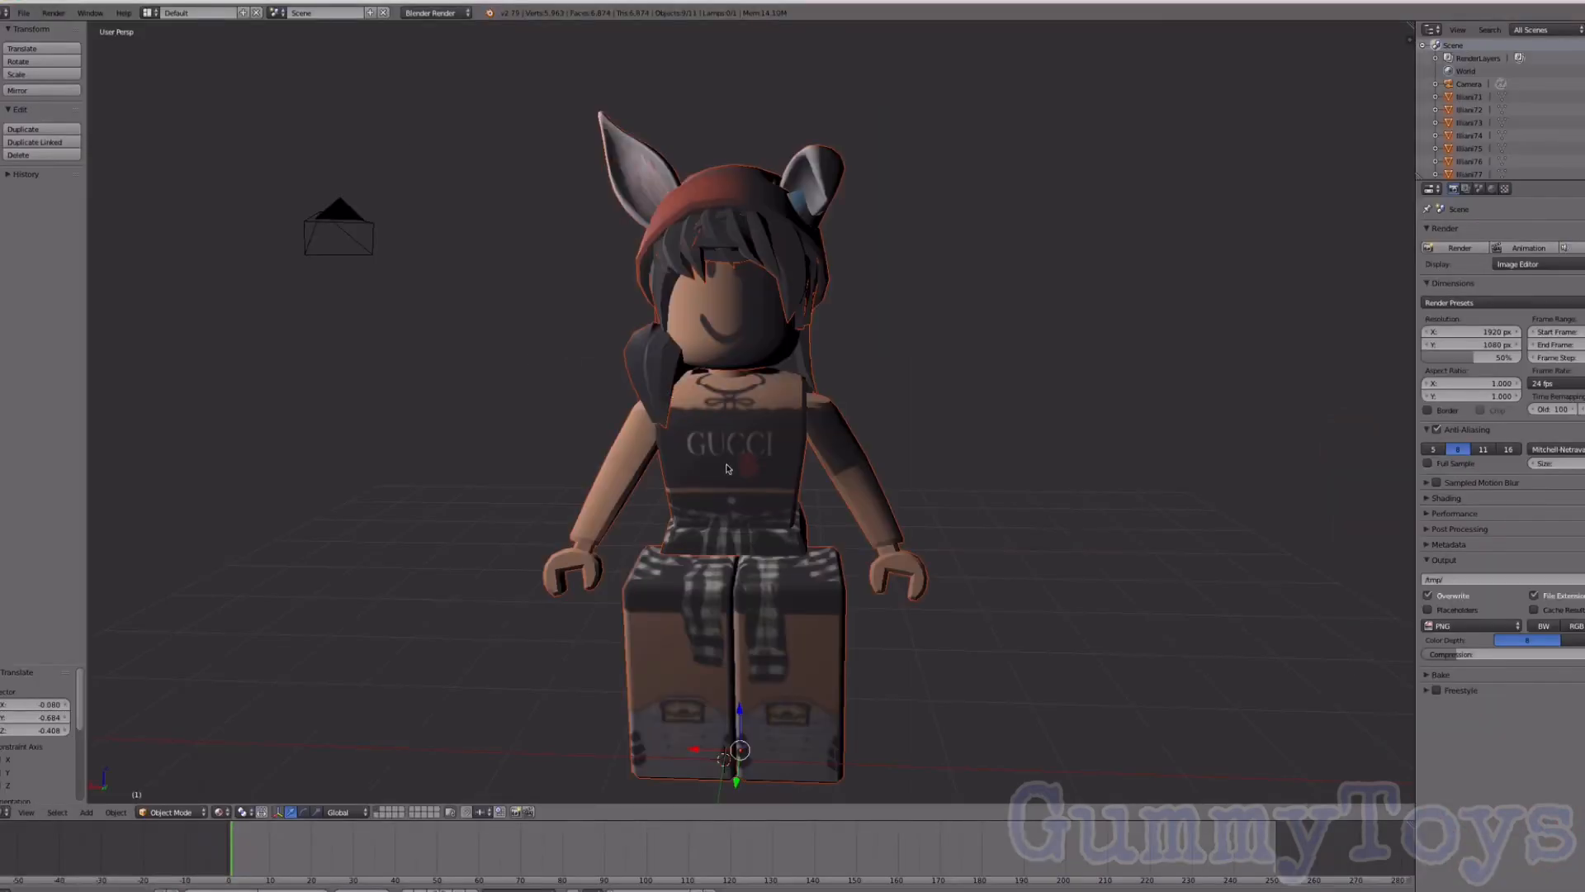
pyautogui.click(435, 12)
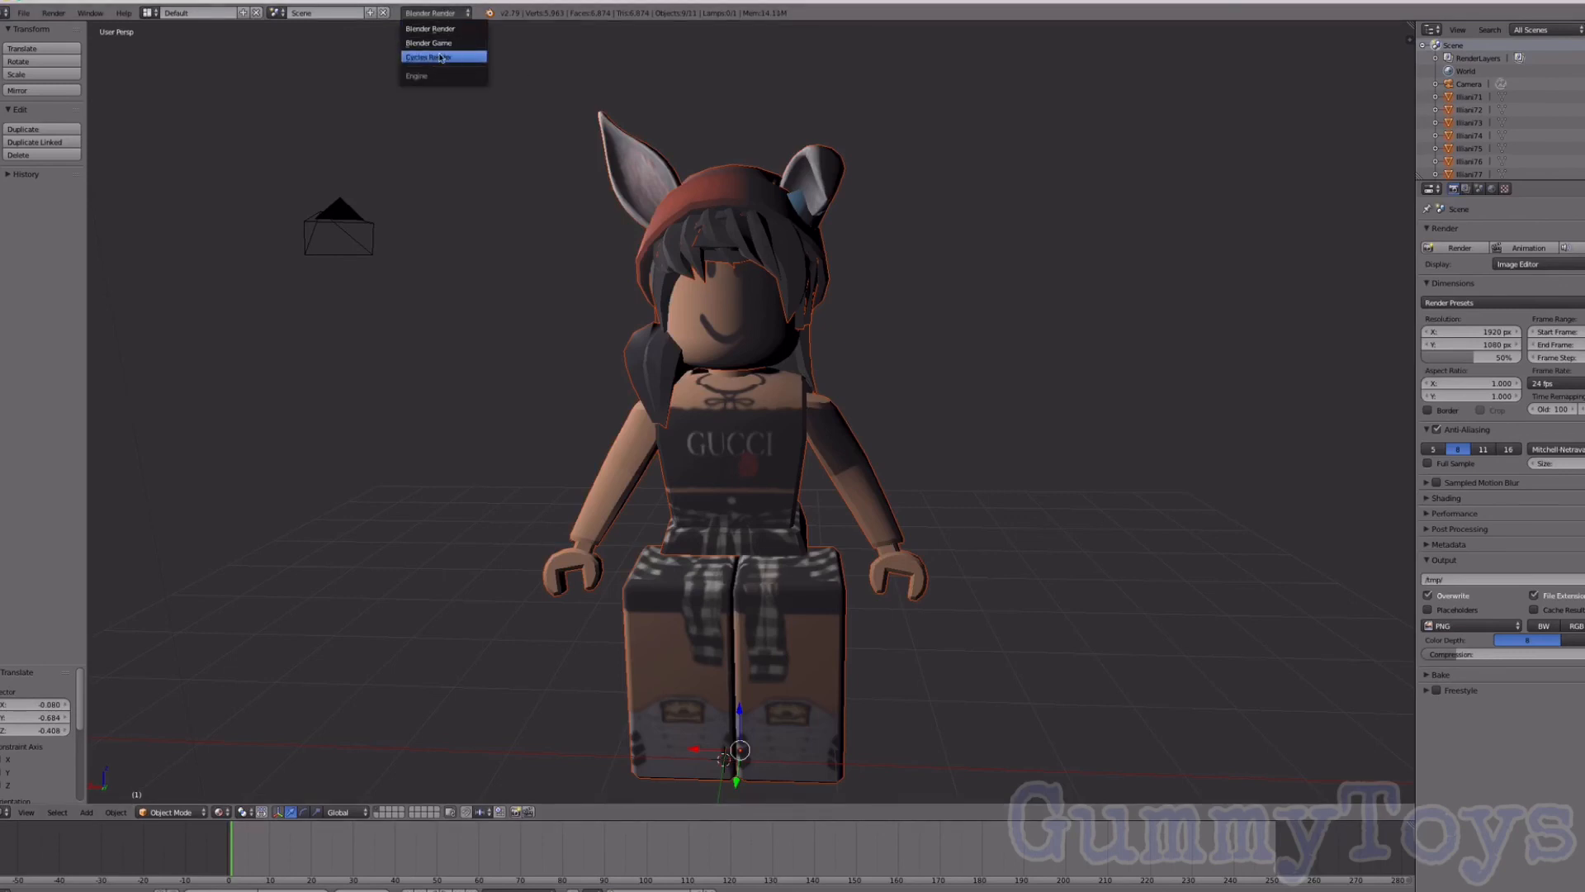
pyautogui.click(432, 12)
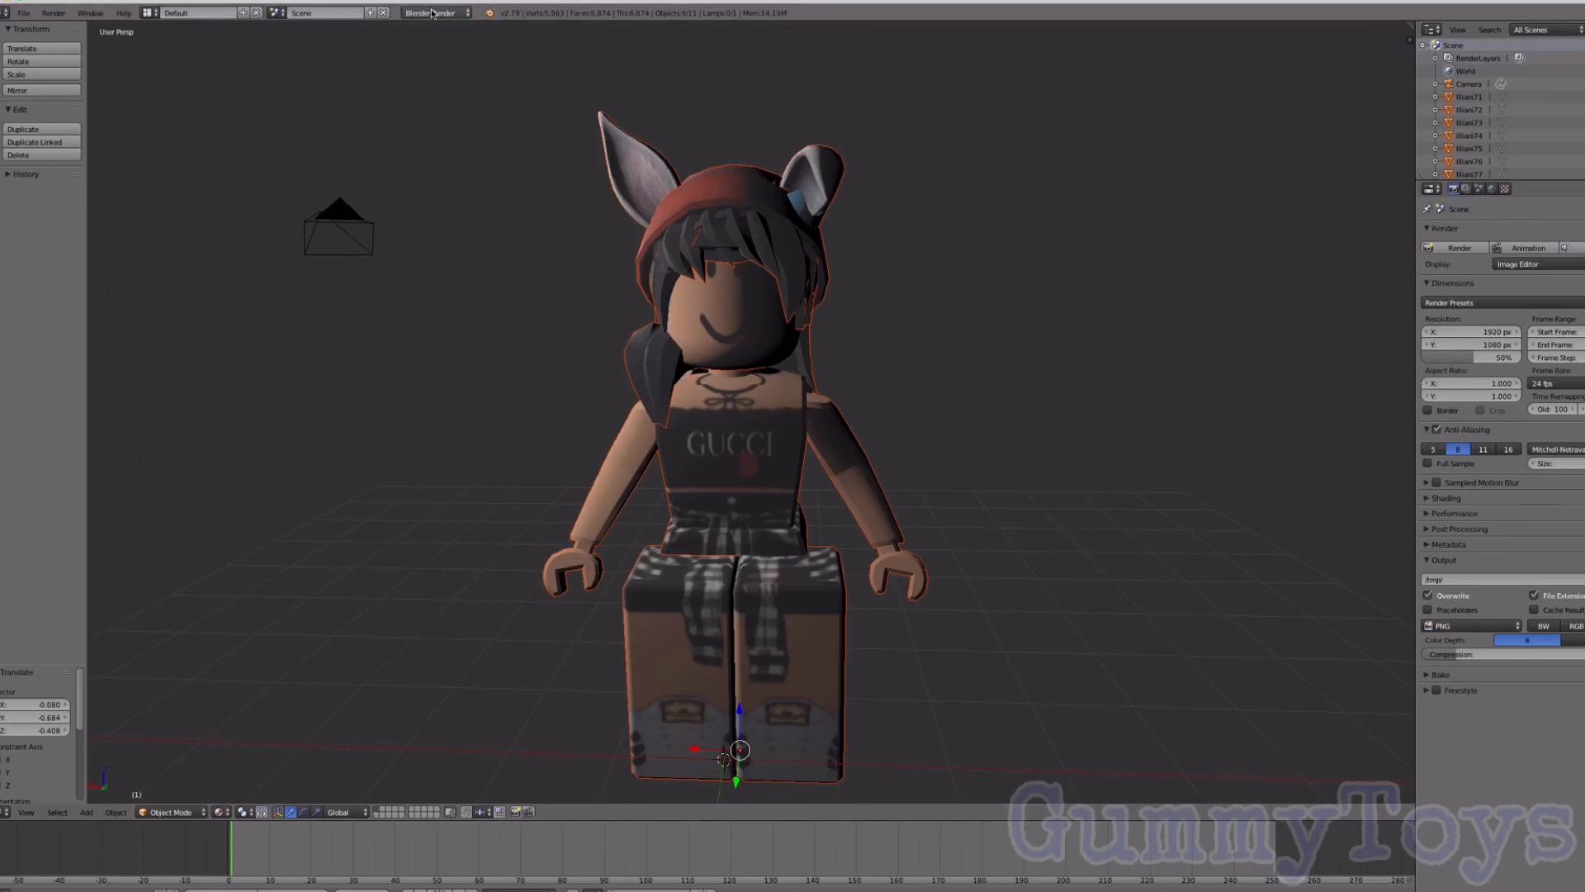